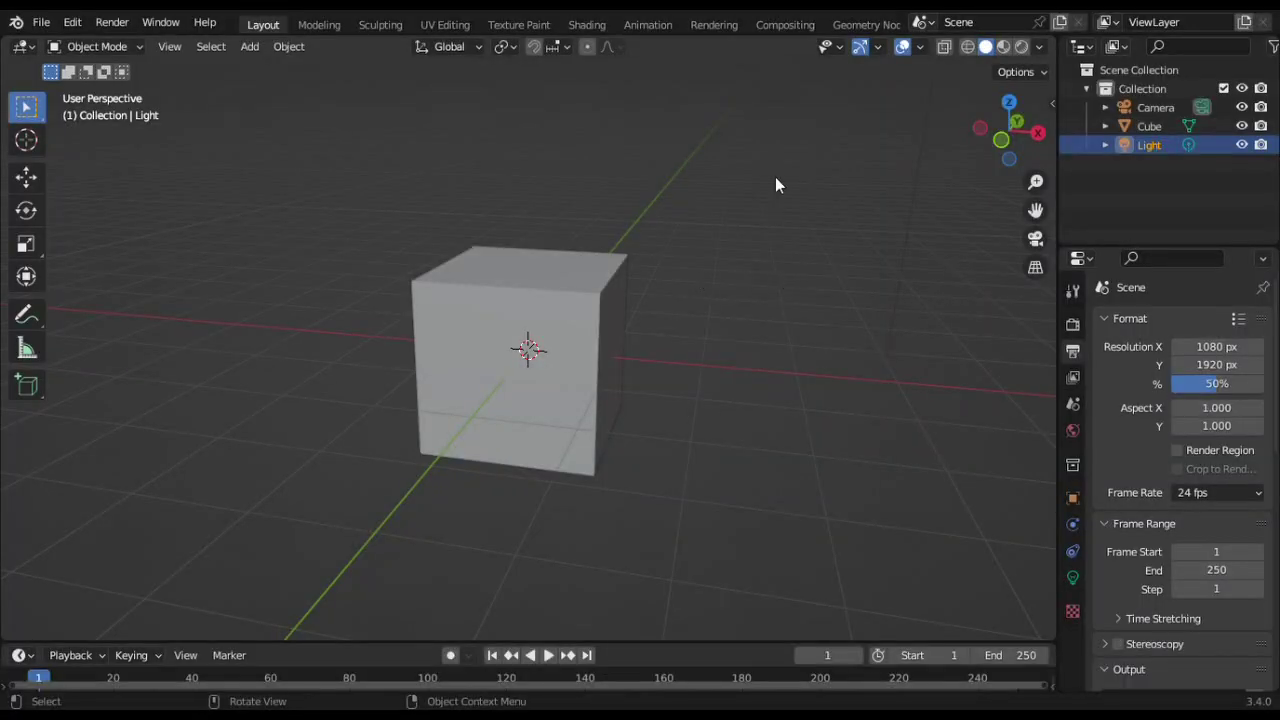
- Replace the default camera, cube and light with a new cube raised to sit on the floor
key("a")
key("Delete")
left_click(1001, 140)
left_click(248, 46)
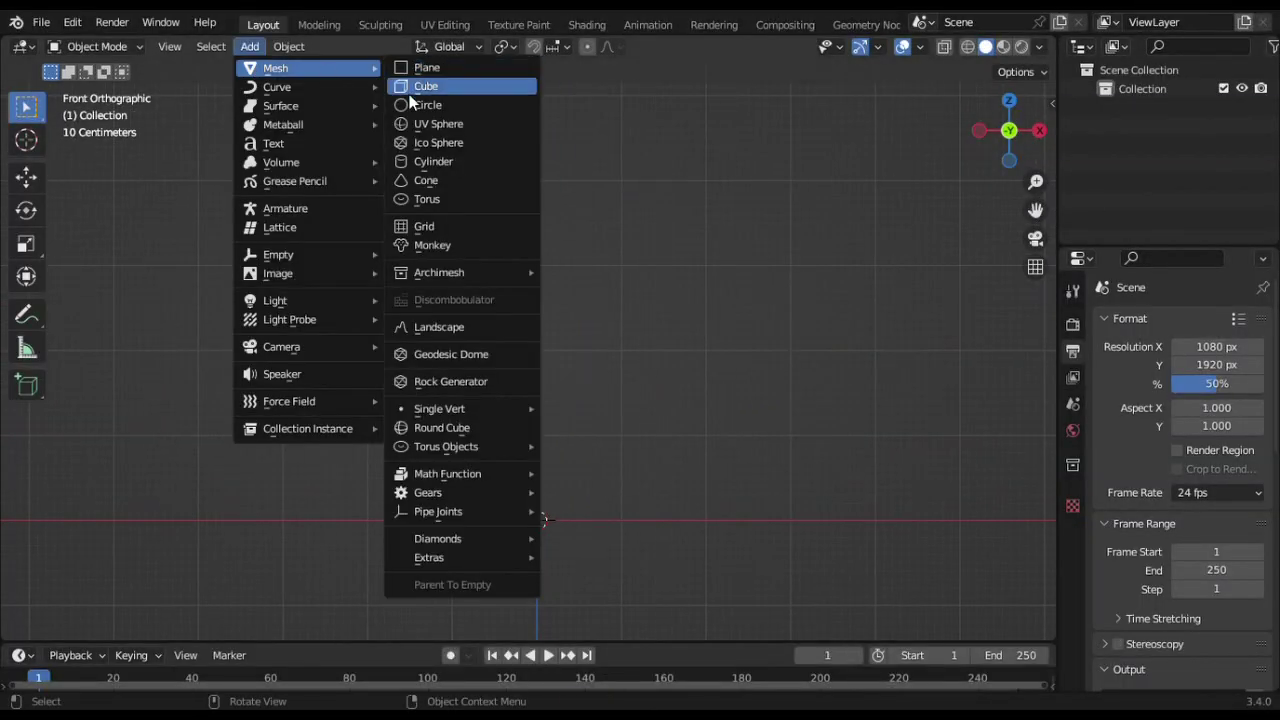
left_click(409, 90)
key("shift+space")
key("g")
mouse_move(551, 488)
left_mouse_down()
mouse_move(568, 392)
mouse_move(537, 250)
left_mouse_up()
- Scale the cube into a tall, thin upright slab and face its broad side
key("shift+space")
key("s")
left_click_drag(621, 435, 677, 440)
left_click_drag(536, 360, 529, 320)
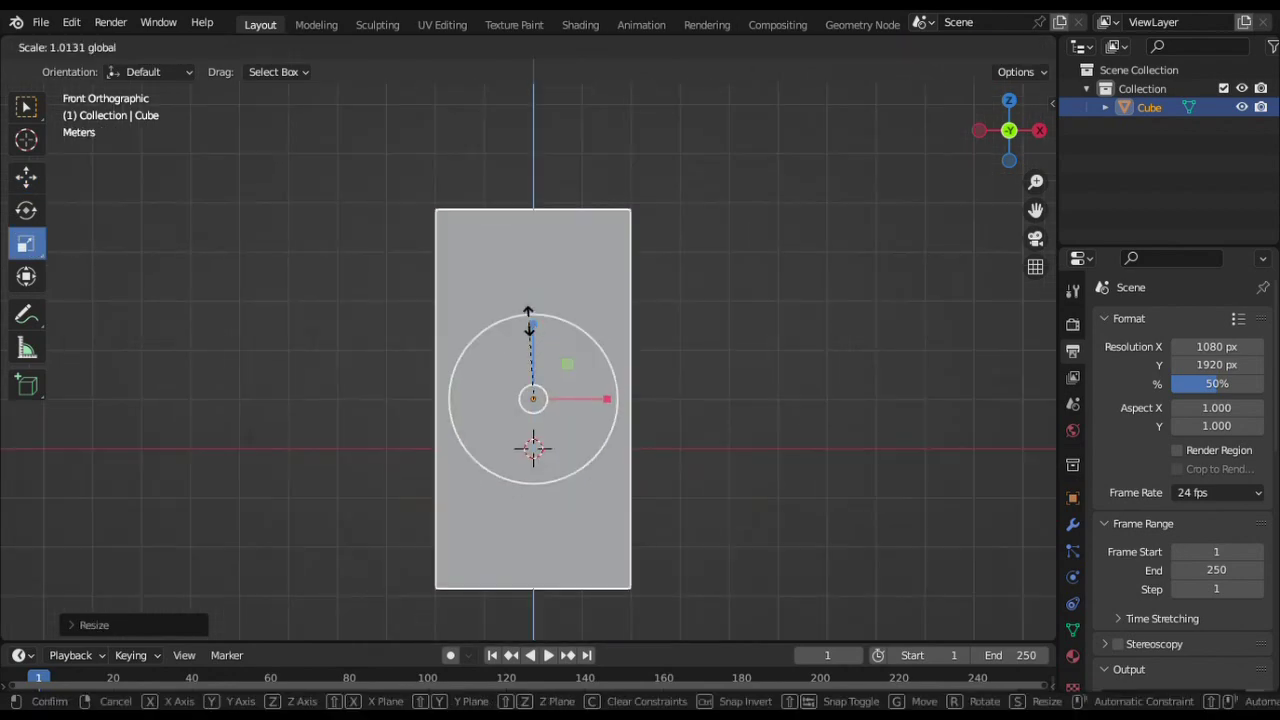
middle_click_drag(529, 319, 605, 330)
mouse_move(590, 395)
left_mouse_down()
mouse_move(537, 375)
mouse_move(584, 382)
left_mouse_up()
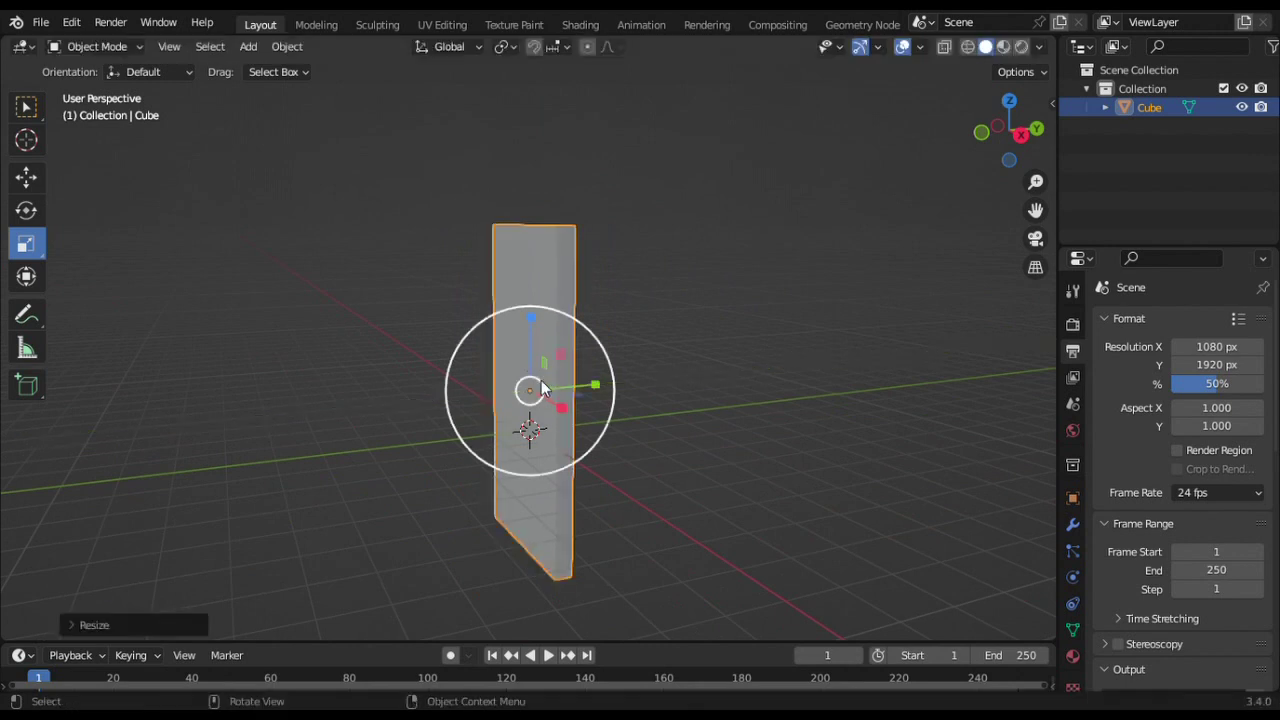
middle_click_drag(584, 382, 575, 377)
- Enter Edit Mode and move the slab's mesh up to rest on the ground
left_click(97, 46)
left_click(96, 88)
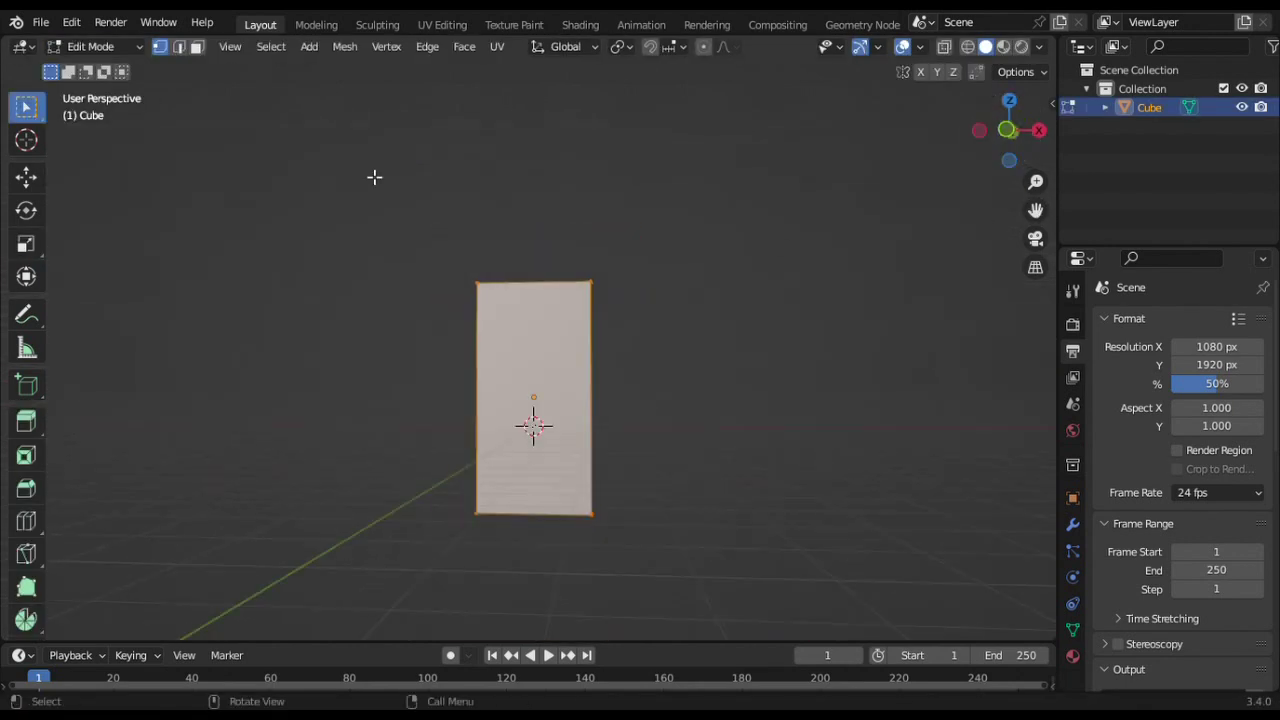
left_click(26, 176)
left_click_drag(534, 345, 823, 306)
middle_click_drag(979, 218, 600, 220)
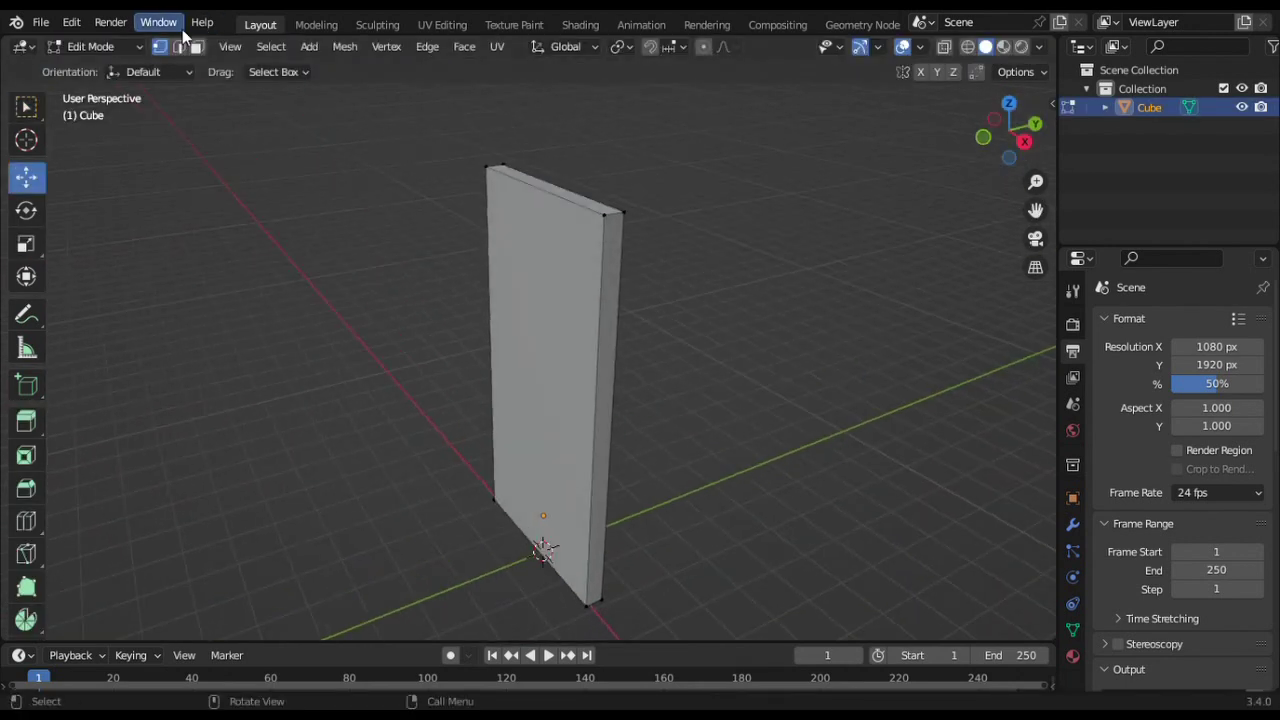
- Apply all transforms to the slab and return to Edit Mode facing it front-on
key("Tab")
key("ctrl+a")
left_click(544, 297)
key("Tab")
left_click(615, 215)
left_click(1038, 46)
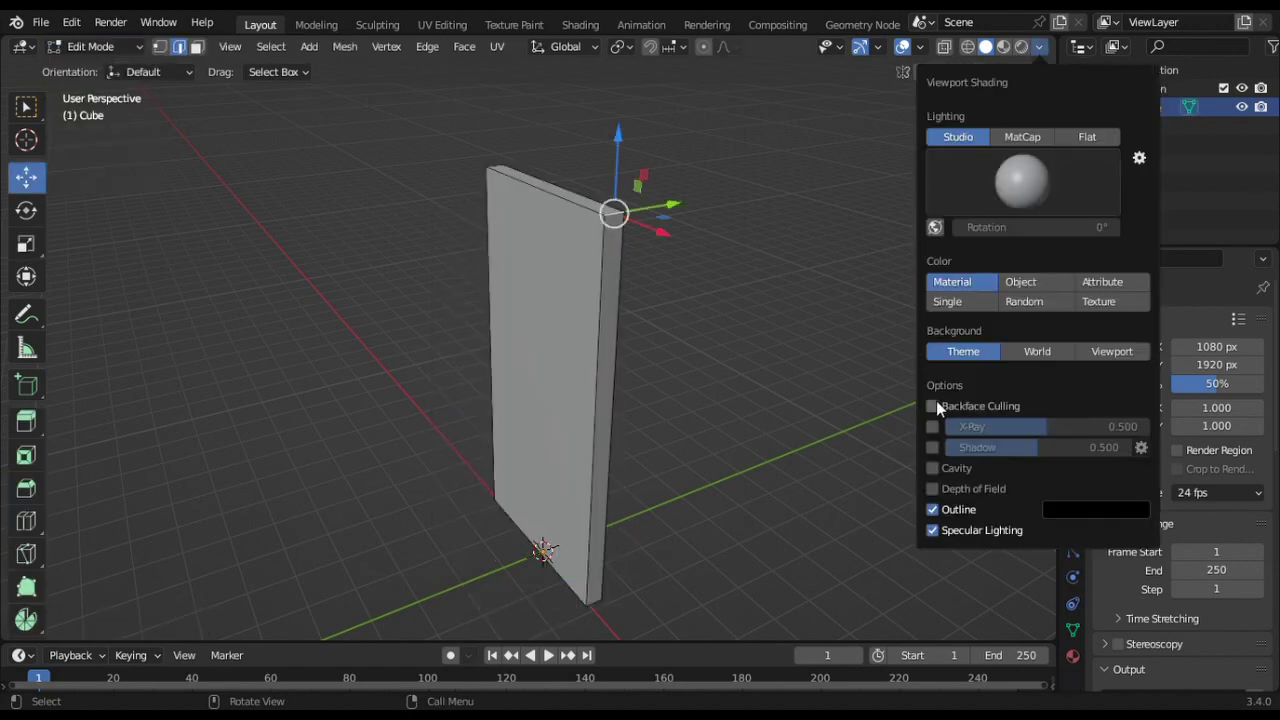
mouse_move(1008, 122)
left_mouse_down()
mouse_move(911, 223)
mouse_move(509, 194)
mouse_move(560, 553)
left_mouse_up()
scroll(26, 300, "down", 2)
- Round the slab's vertical corners with a 4-segment bevel, then show its material settings
left_click(26, 395)
left_click_drag(630, 395, 700, 410)
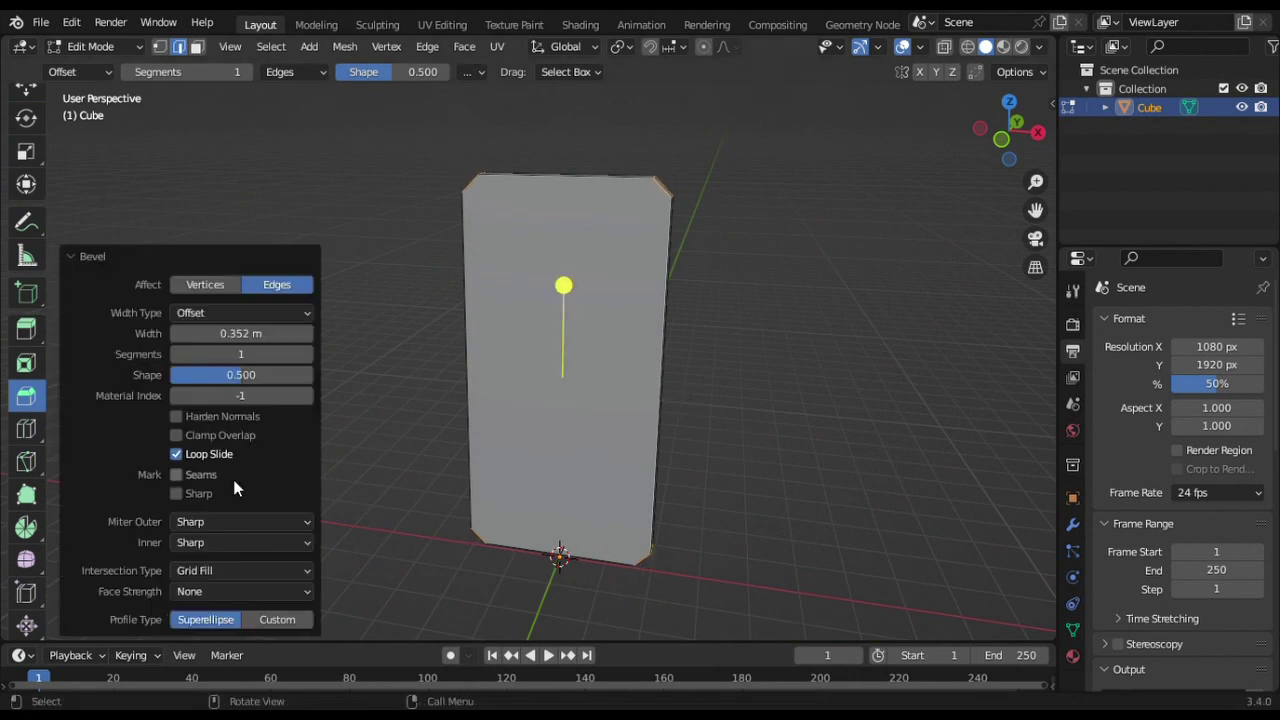
double_click(309, 356)
left_click_drag(552, 492, 555, 505)
key("Escape")
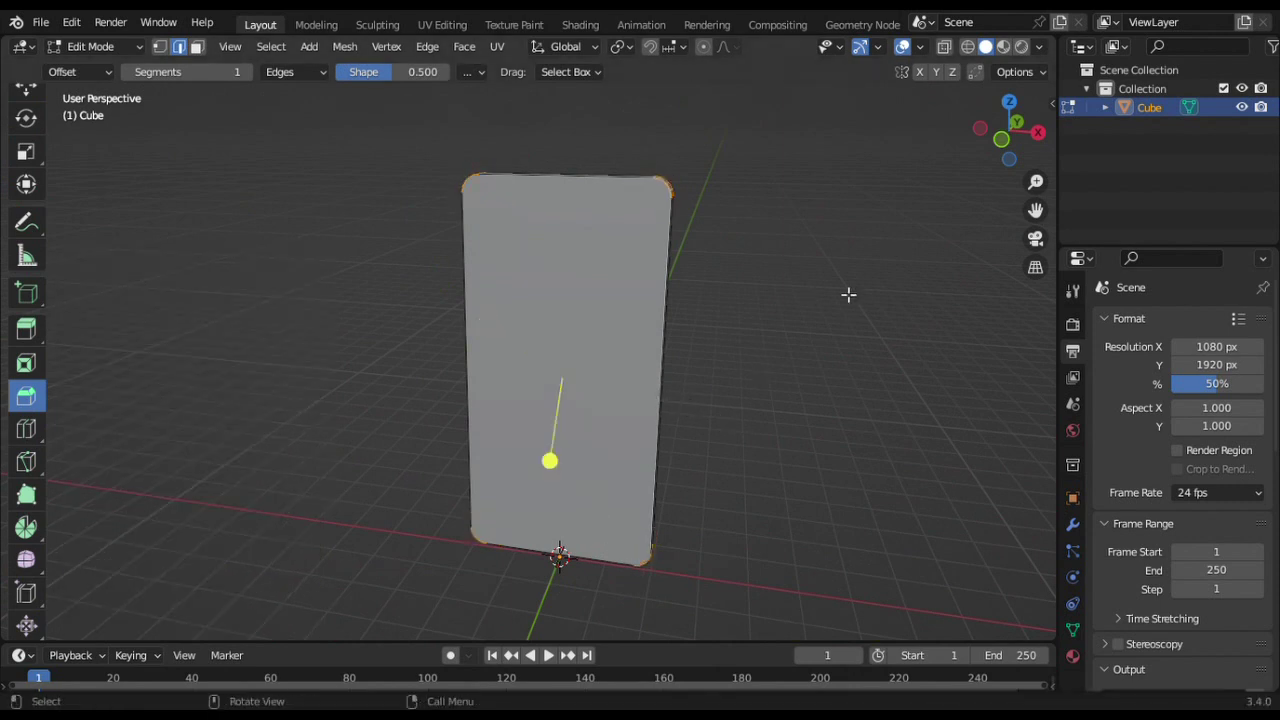
left_click_drag(1008, 130, 976, 153)
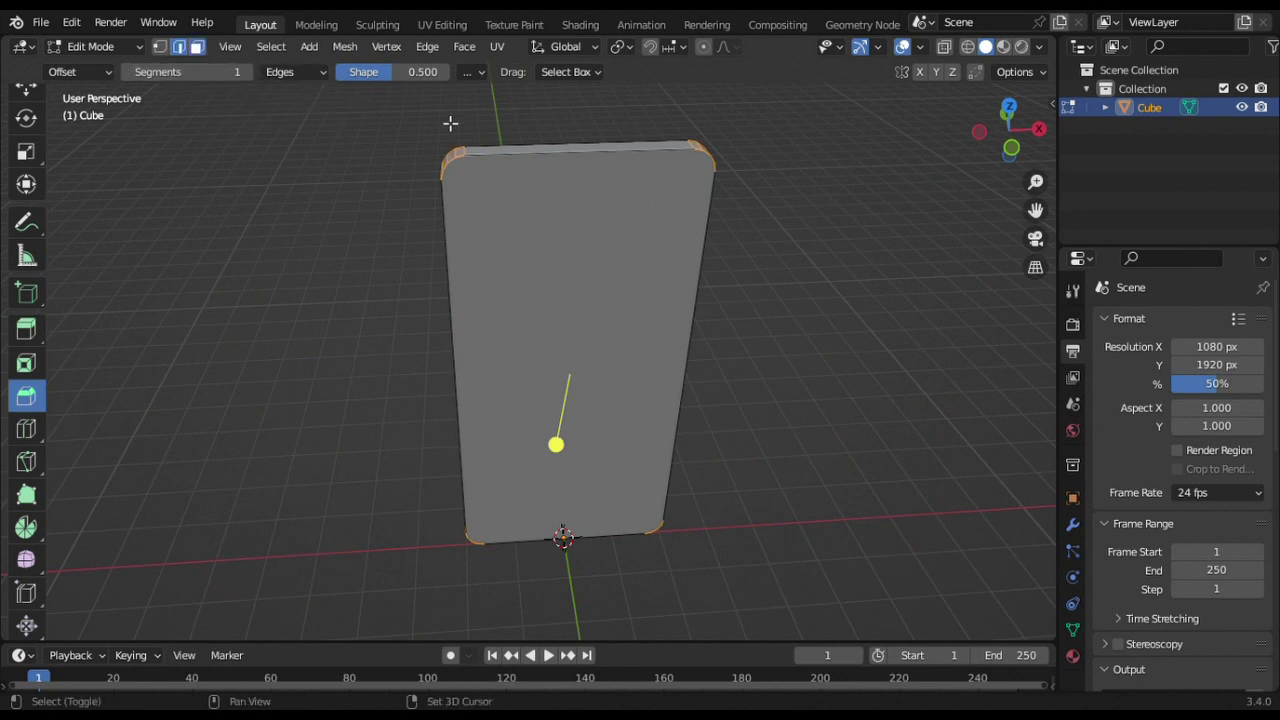
left_click_drag(1008, 130, 1010, 132)
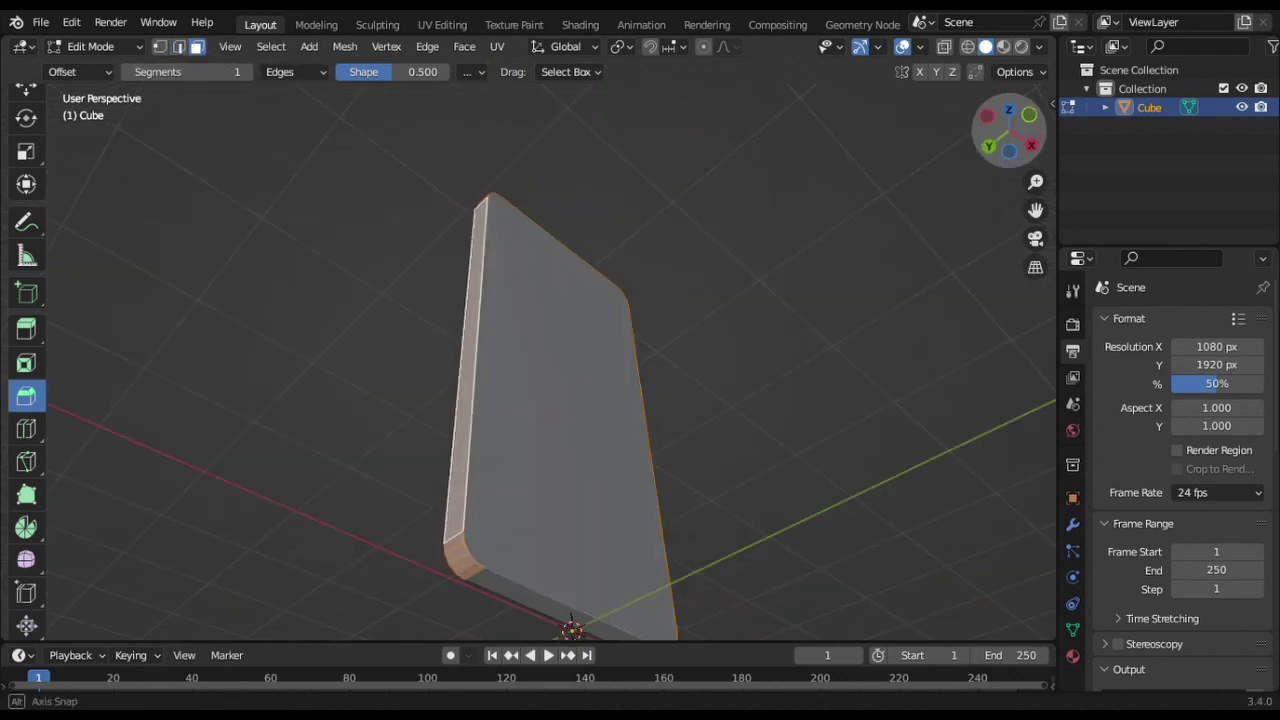
left_click(1072, 655)
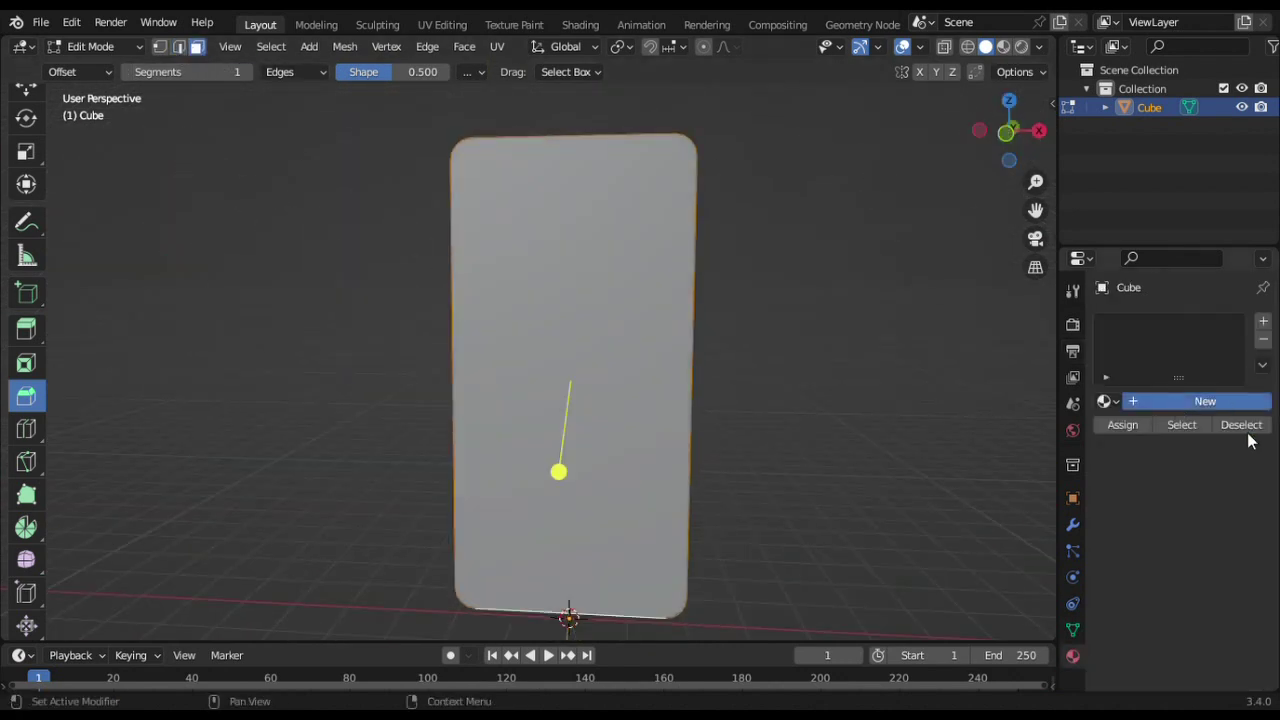
- Add material slots to the slab and create two new materials
left_click(1205, 401)
left_click(1263, 321)
left_click(1180, 438)
left_click(1213, 662)
left_click_drag(1008, 130, 1009, 133)
- Inset the slab's front face to leave a thin border
left_click(580, 409)
key("i")
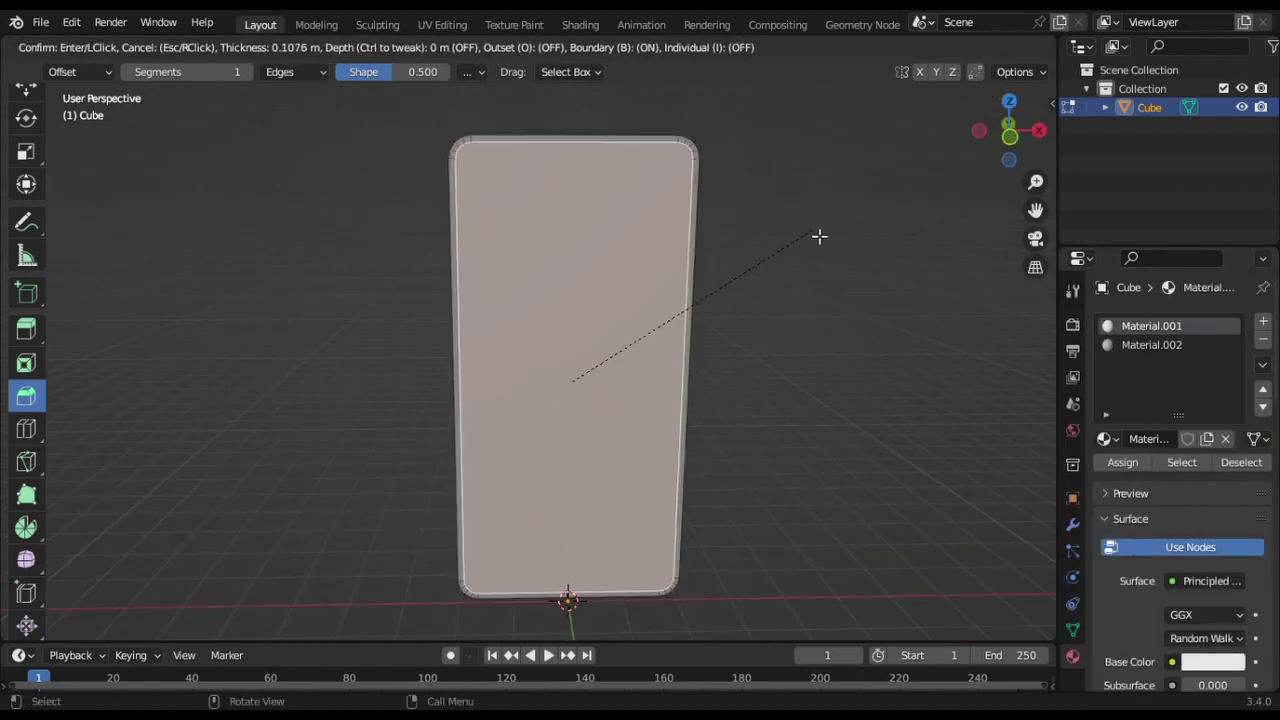
left_click(820, 236)
left_click(1009, 133)
left_click_drag(414, 109, 786, 594)
mouse_move(1009, 133)
left_mouse_down()
mouse_move(1025, 140)
mouse_move(1009, 133)
left_mouse_up()
- Create a new black material and give the inner screen face a blue base colour
left_click(1263, 321)
left_click(1165, 448)
left_click(1213, 662)
left_click_drag(1248, 330, 1248, 430)
left_click(638, 311)
scroll(1277, 330, "up", 3)
left_click(1222, 660)
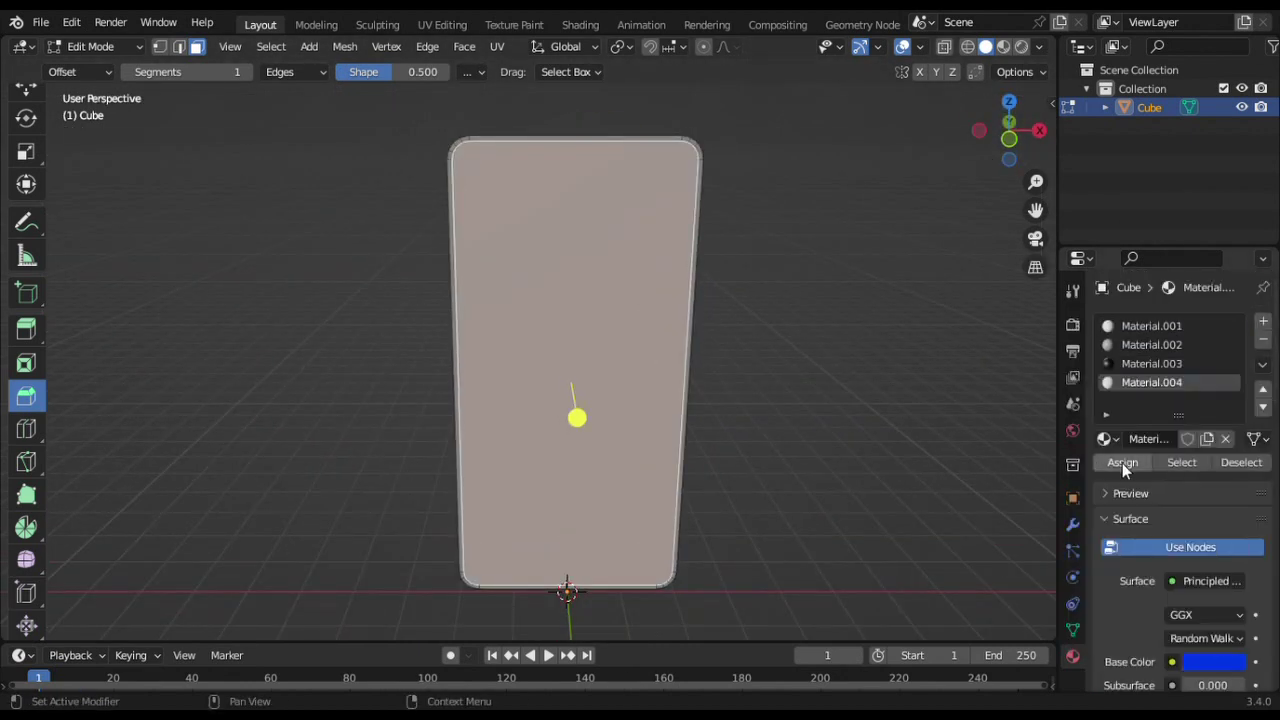
- Add a loop cut along the phone's side edge
left_click_drag(1009, 133, 1012, 142)
middle_click_drag(679, 131, 720, 200)
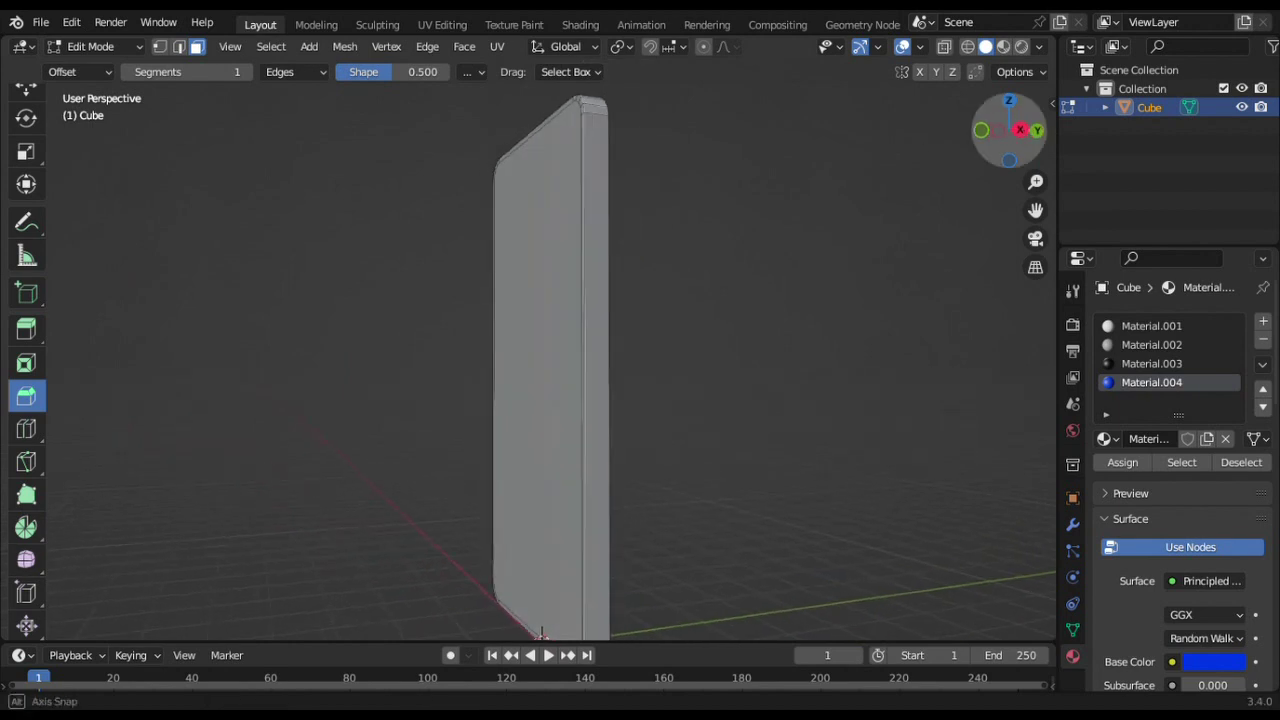
scroll(734, 234, "up", 5)
scroll(274, 274, "down", 5)
left_click(26, 428)
mouse_move(589, 300)
left_mouse_down()
mouse_move(589, 155)
mouse_move(572, 348)
mouse_move(577, 274)
left_mouse_up()
- Add a second loop cut, merge the side faces and extrude them into a button strip
left_click(581, 278)
left_click(197, 47)
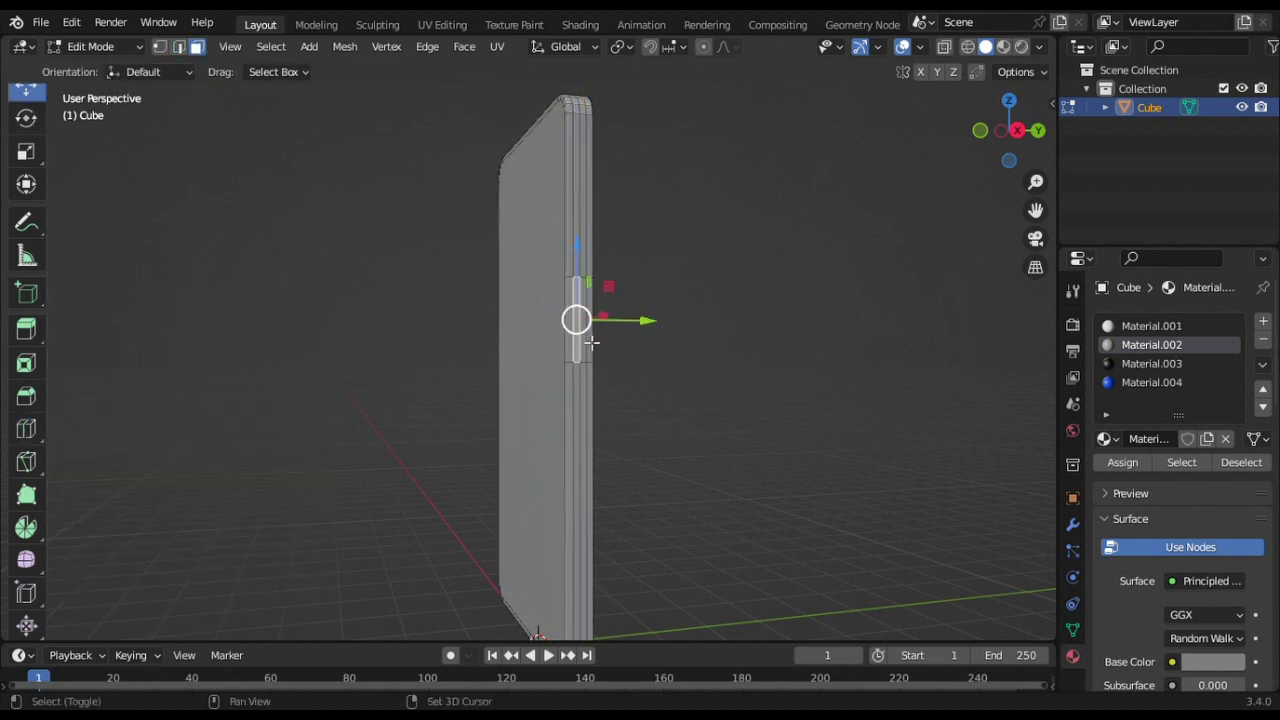
middle_click_drag(560, 400, 760, 397)
right_click(655, 390)
left_click(700, 668)
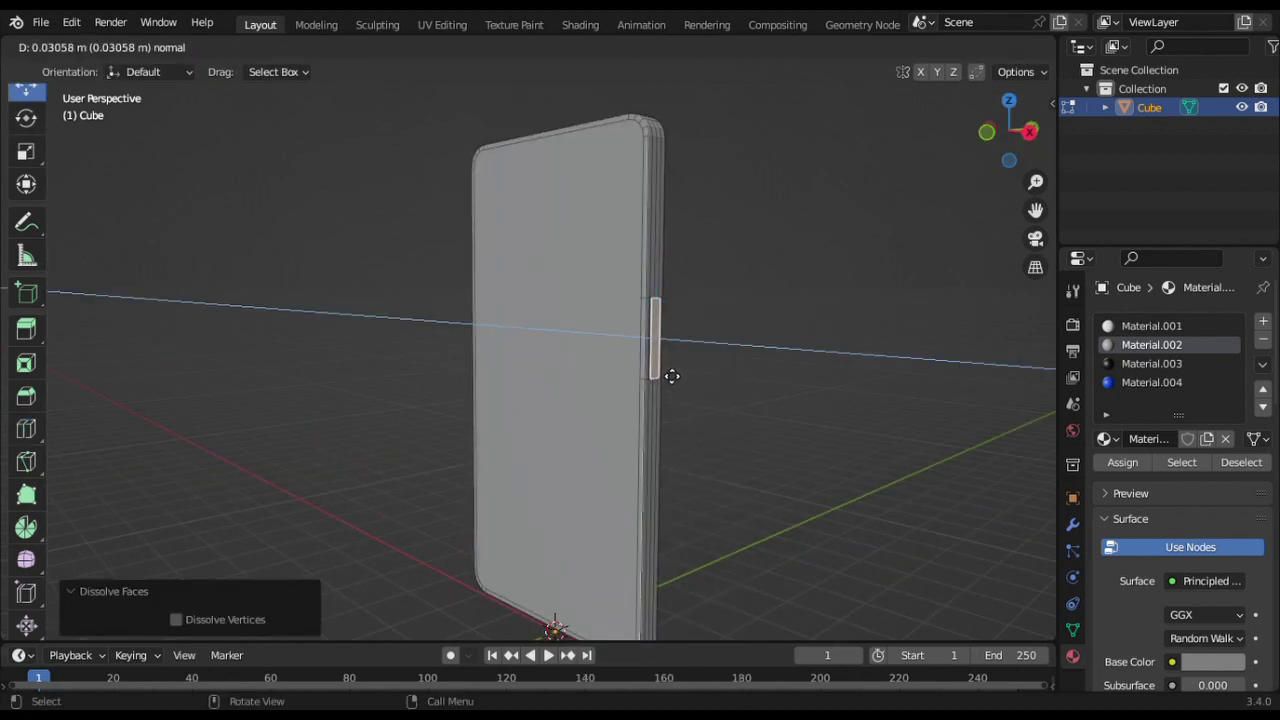
left_click(671, 376)
- Bevel the side button's edges to round them
left_click(27, 397)
left_click_drag(715, 345, 759, 362)
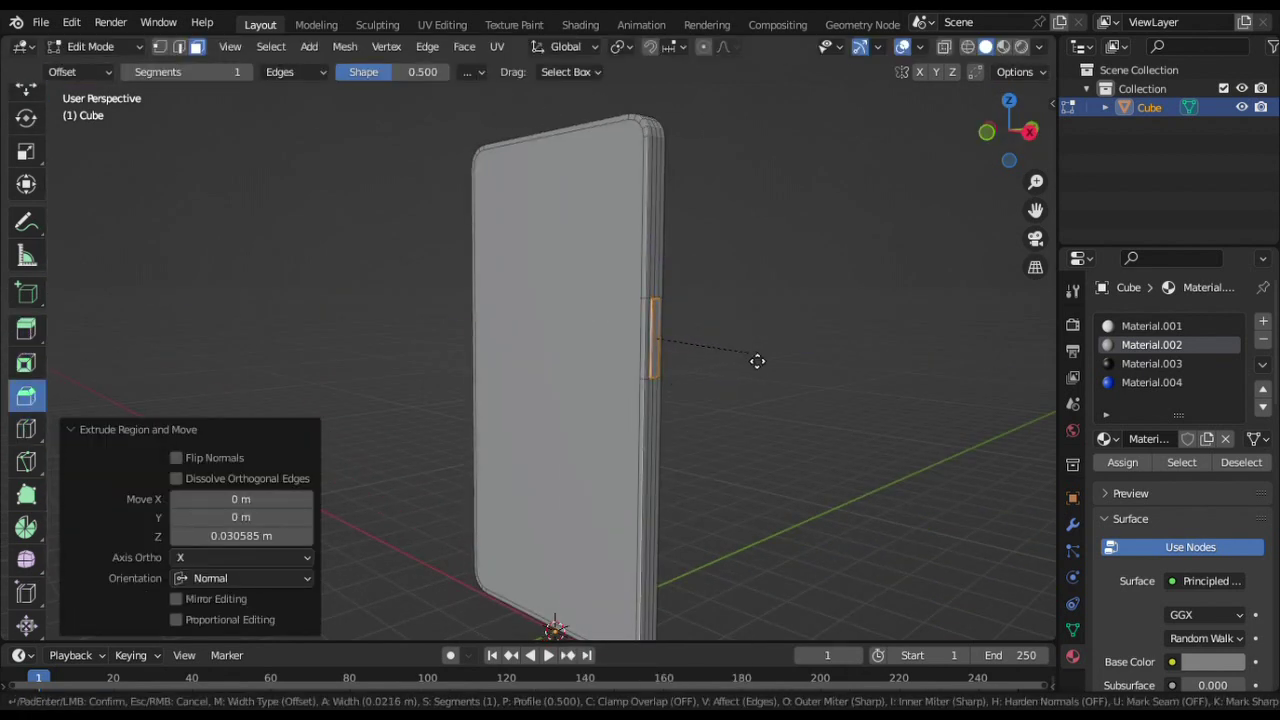
left_click(757, 361)
scroll(940, 214, "up", 5)
middle_click_drag(940, 214, 846, 254)
scroll(946, 184, "down", 5)
- Inset the phone's back face and extrude it into a raised back panel
left_click(946, 184)
mouse_move(946, 184)
middle_mouse_down()
mouse_move(966, 263)
mouse_move(614, 324)
mouse_move(592, 340)
middle_mouse_up()
left_click(592, 340)
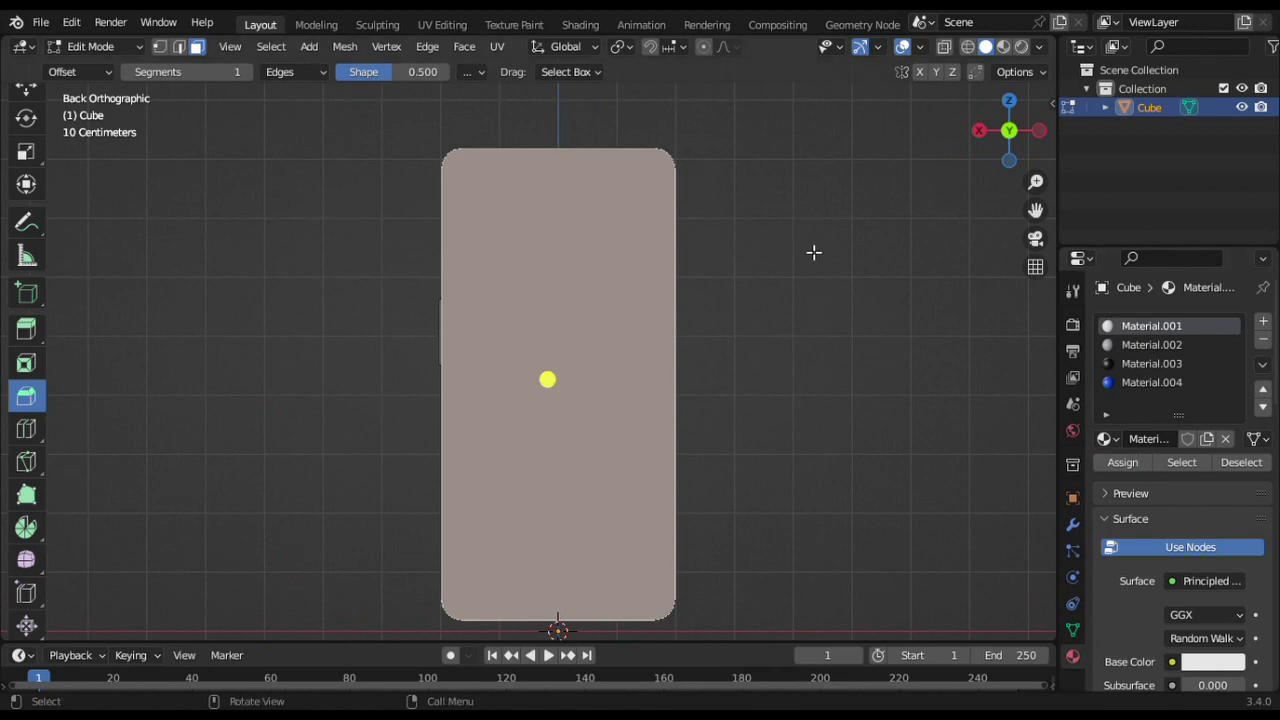
key("i")
left_click(843, 220)
middle_click_drag(843, 220, 960, 237)
key("e")
left_click(899, 230)
scroll(955, 238, "down", 1)
scroll(904, 294, "up", 1)
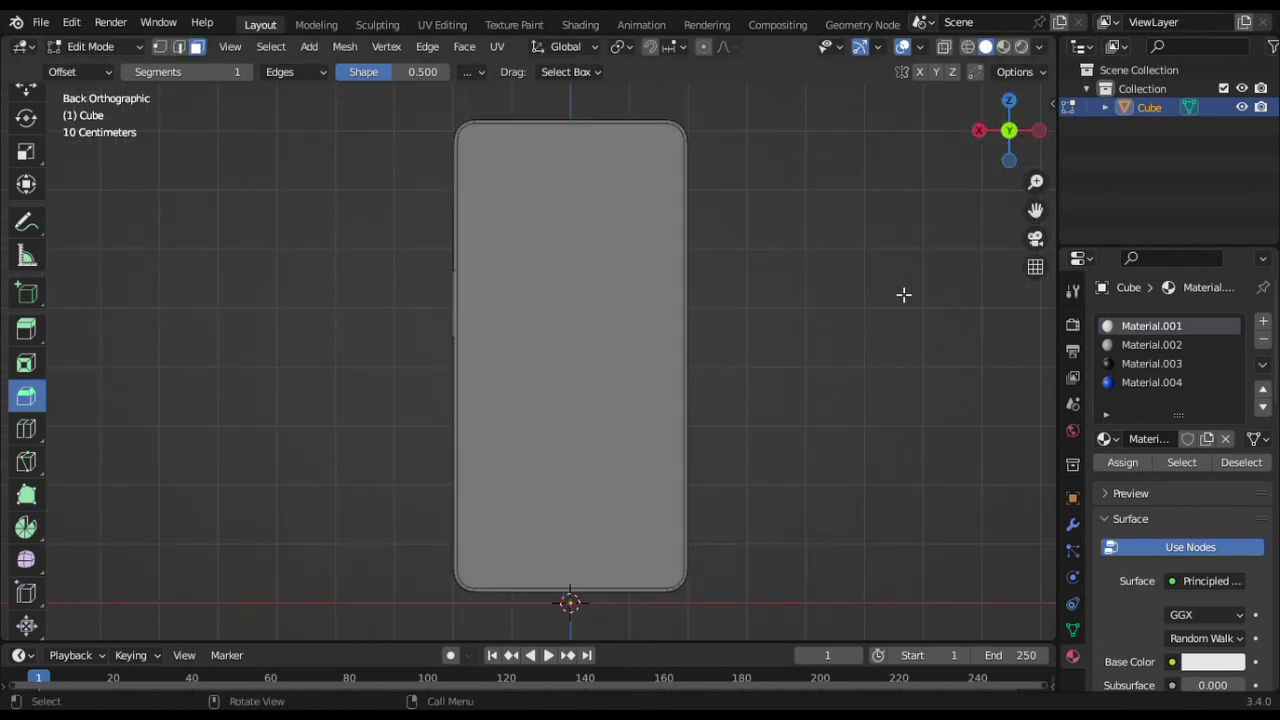
- Toggle between Object and Edit Mode, select and deselect the mesh, and finish in Object Mode
left_click(26, 428)
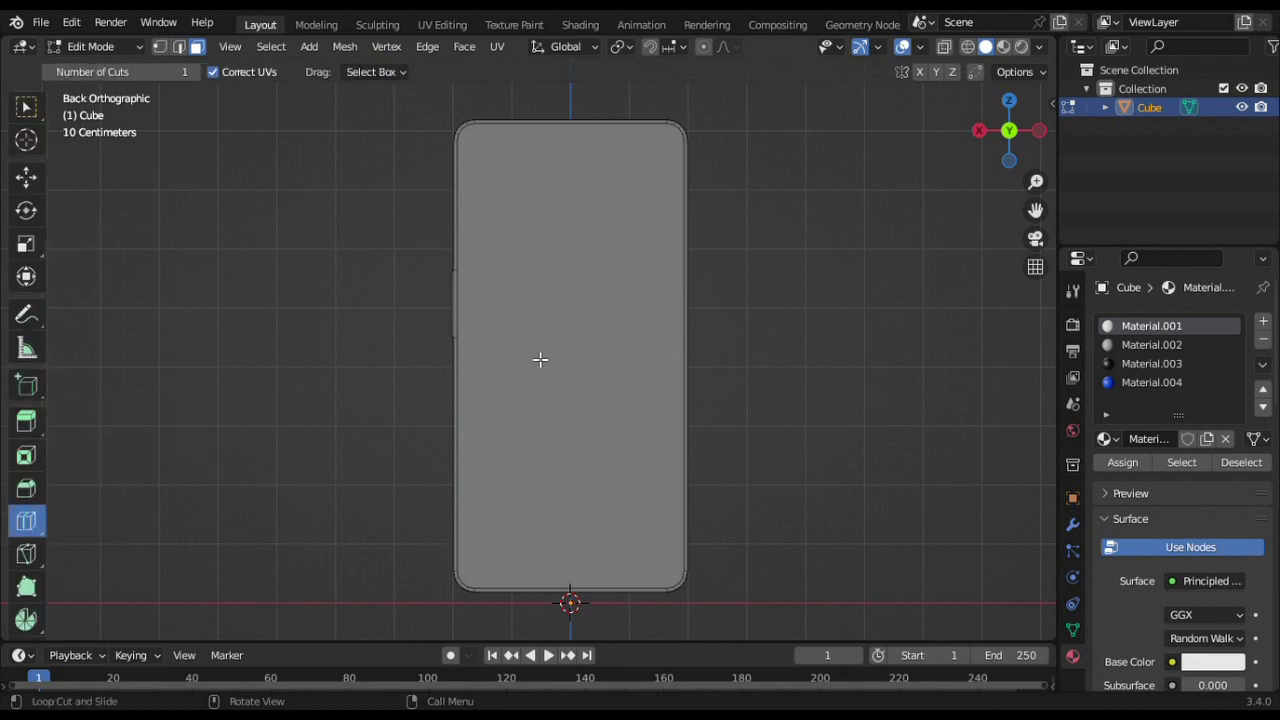
key("Tab")
right_click(571, 294)
left_click(571, 294)
left_click(90, 46)
left_click(95, 88)
left_click(26, 177)
key("a")
mouse_move(877, 163)
middle_mouse_down()
mouse_move(560, 350)
mouse_move(461, 243)
middle_mouse_up()
key("alt+a")
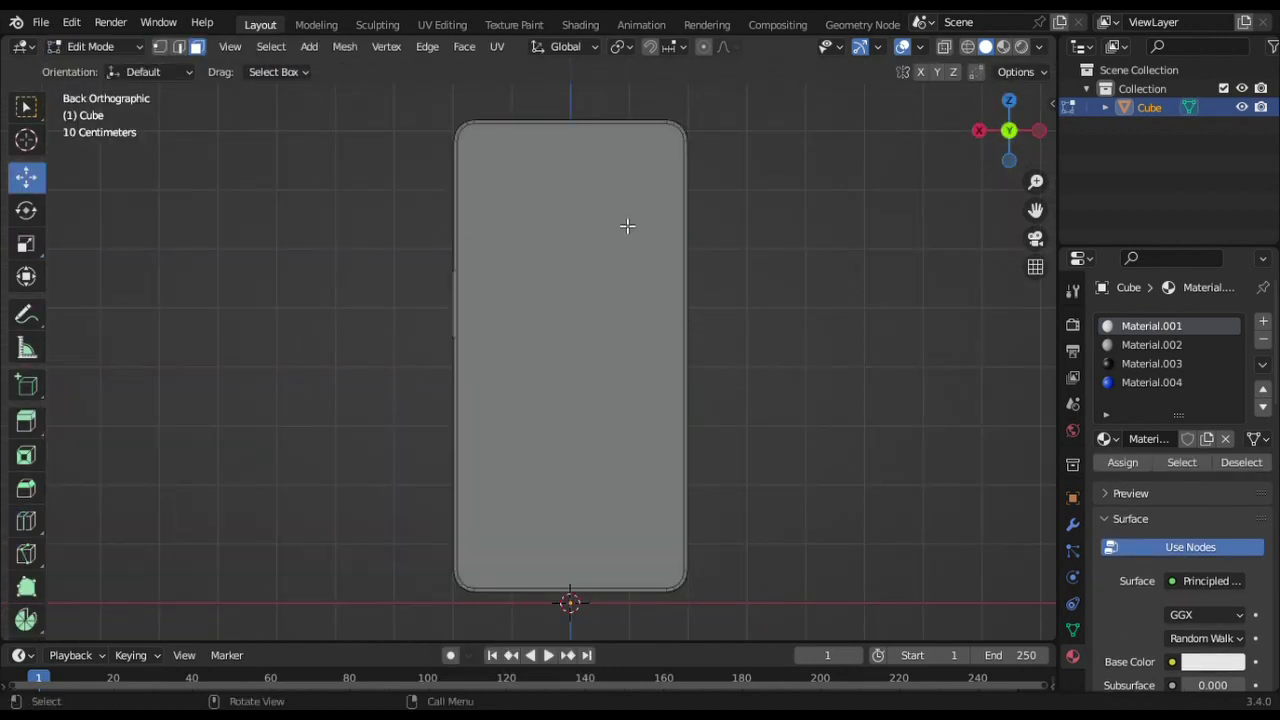
key("Tab")
left_click(248, 46)
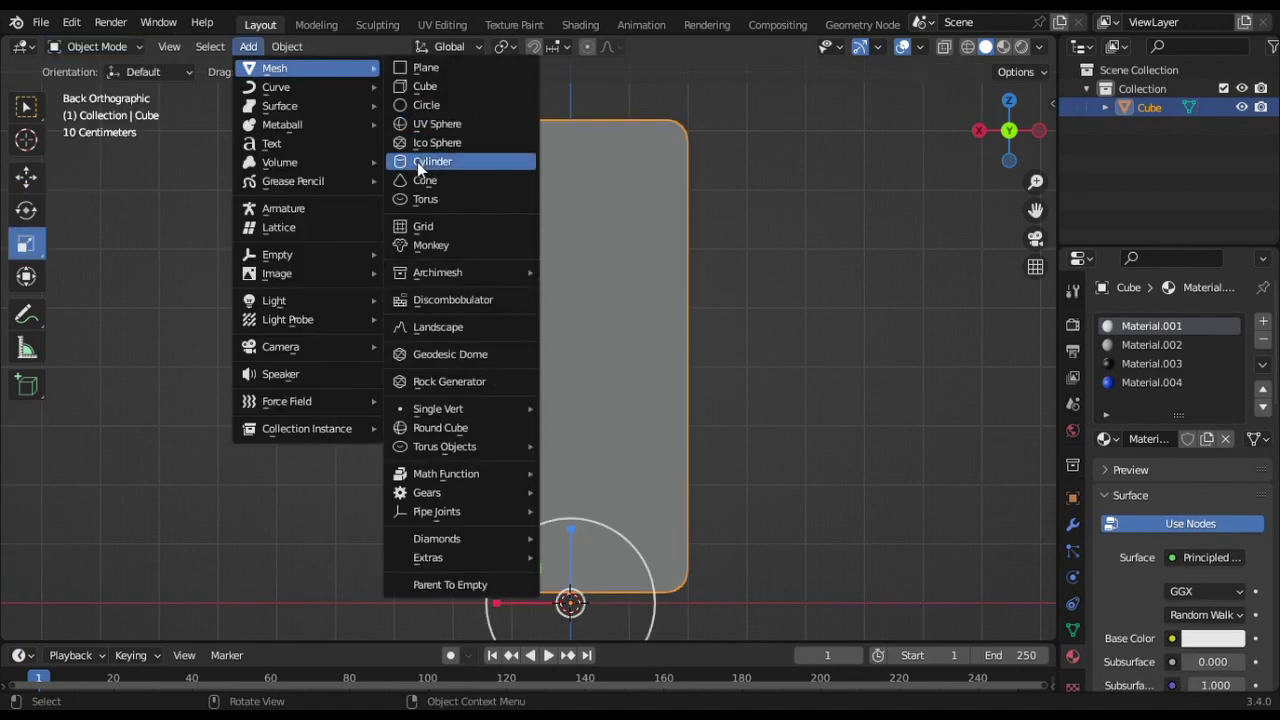
- Add a cylinder, turn it 90° to face the back and place it on the phone's back
left_click(417, 162)
left_click(26, 243)
mouse_move(563, 490)
left_mouse_down()
mouse_move(563, 308)
mouse_move(563, 404)
left_mouse_up()
left_click(26, 210)
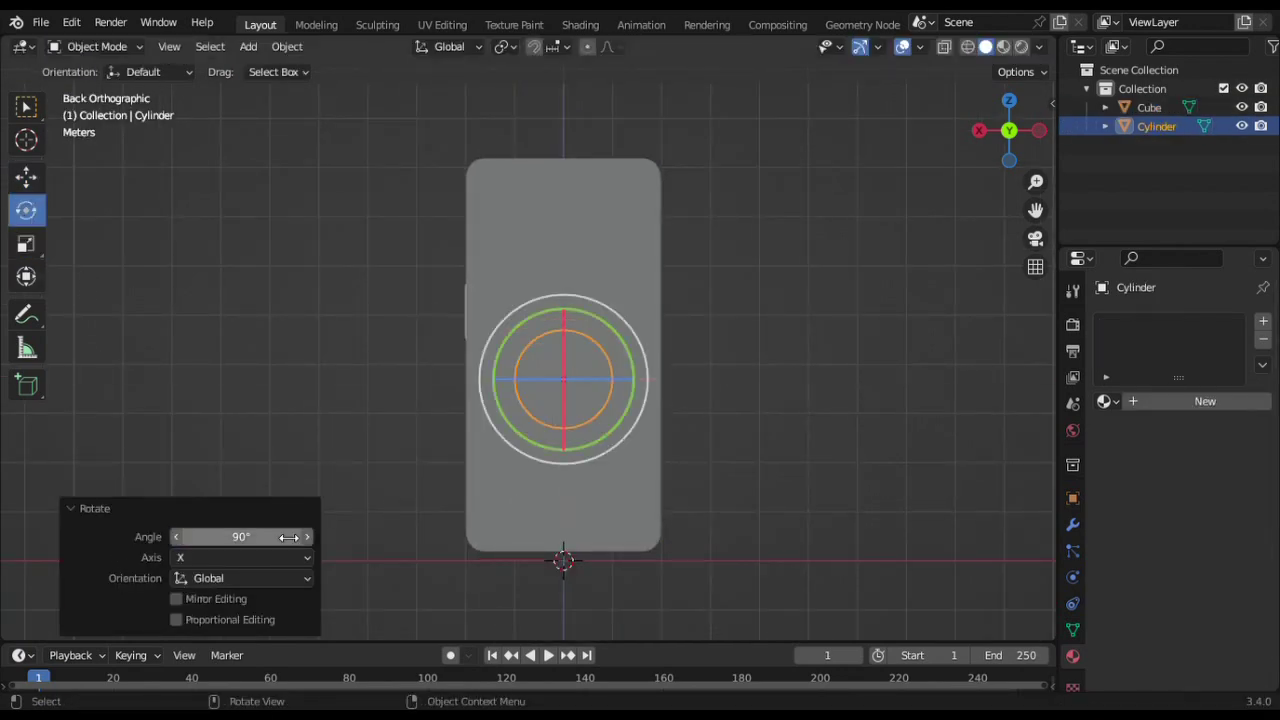
key("Return")
middle_click_drag(700, 300, 600, 250)
left_click(26, 177)
left_click_drag(560, 380, 500, 386)
- In edit mode, scale up the cylinder's face seen from the back view
key("Tab")
left_click(550, 400)
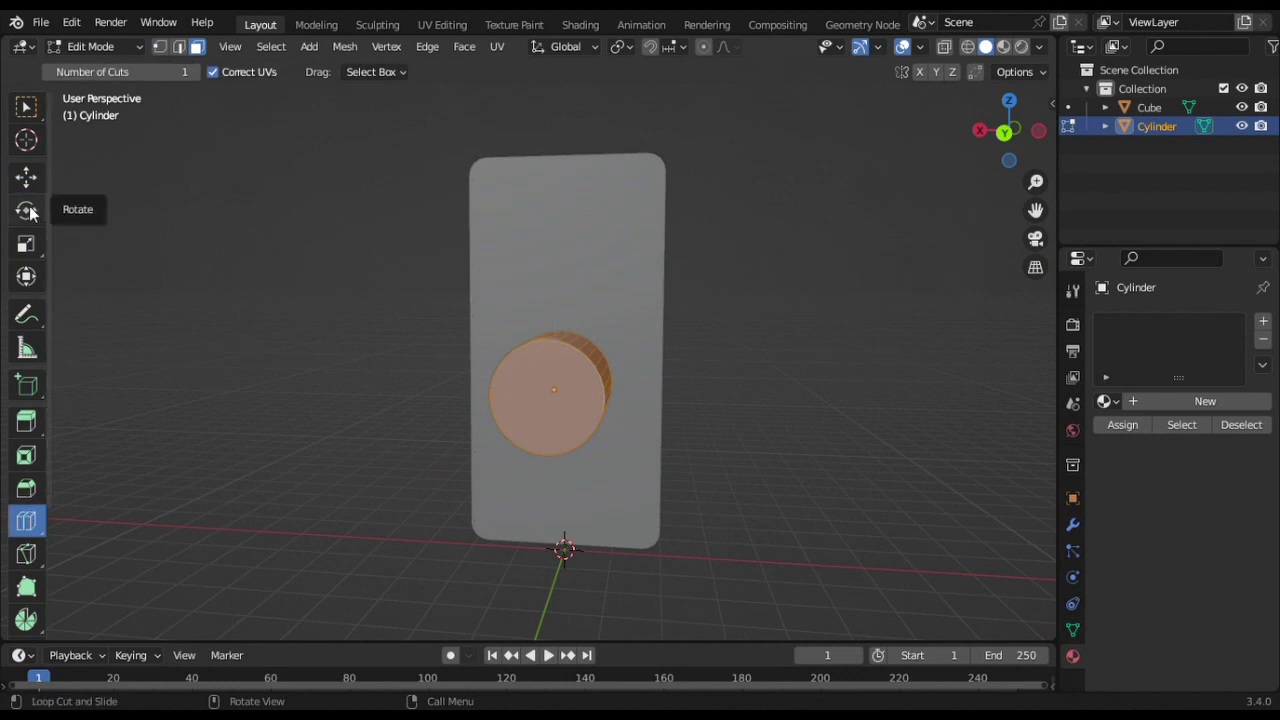
left_click(26, 243)
key("ctrl+KP_1")
key("s")
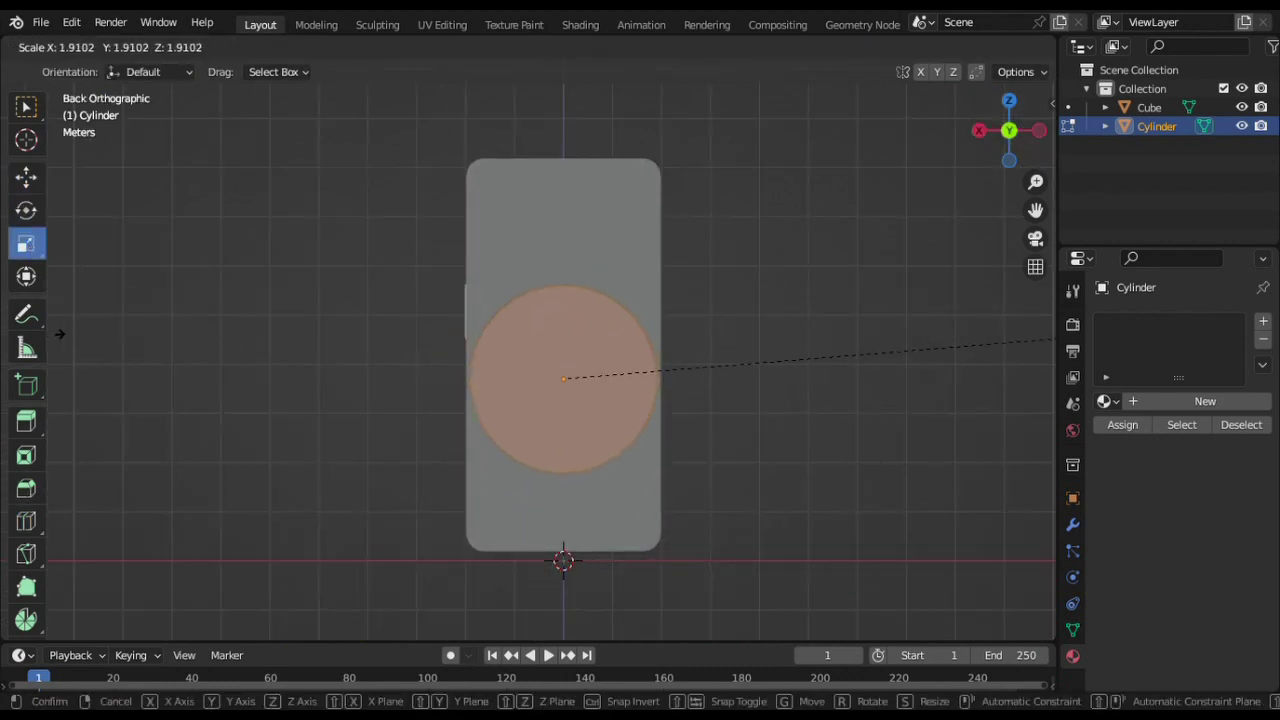
key("Return")
middle_click_drag(591, 351, 487, 323)
key("s")
key("Return")
mouse_move(629, 100)
middle_mouse_down()
mouse_move(600, 400)
mouse_move(714, 323)
middle_mouse_up()
- Stretch the circle into a rounded pill by moving its lower and upper halves, then enlarge it
key("alt+z")
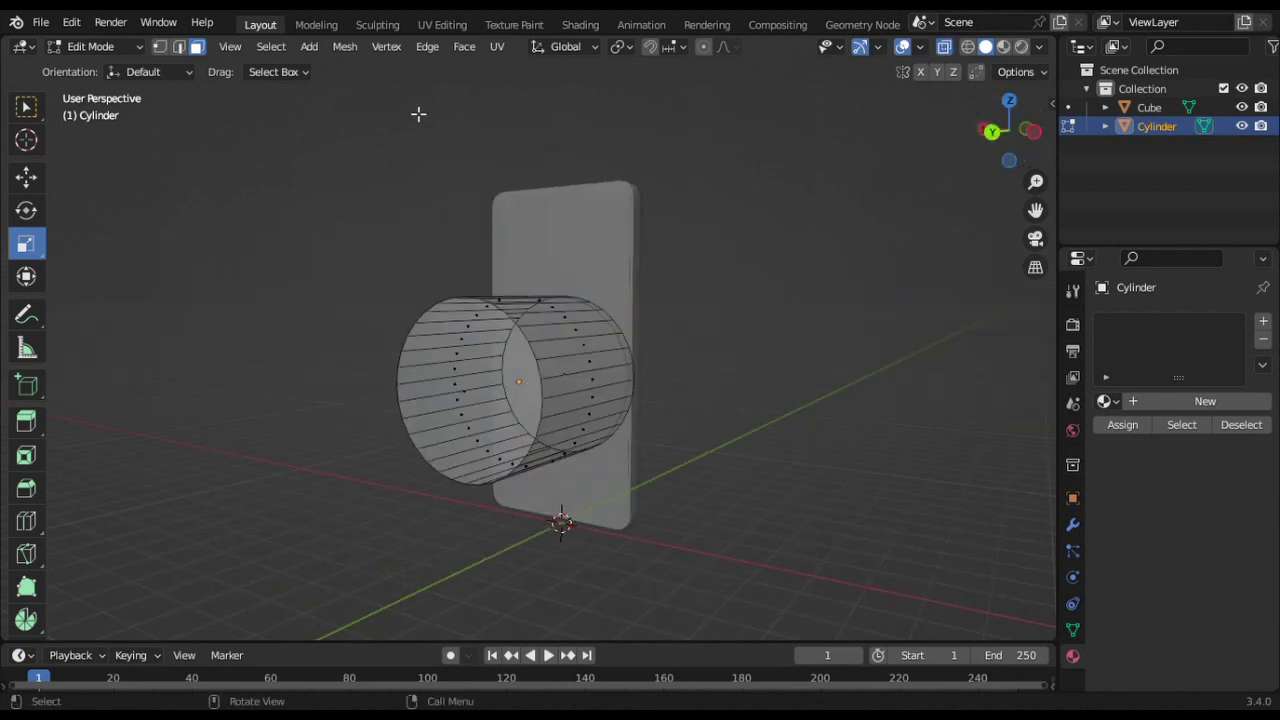
left_click(995, 138)
key("b")
left_click_drag(421, 391, 722, 532)
left_click_drag(576, 383, 576, 416)
left_click_drag(400, 234, 766, 406)
left_click_drag(576, 281, 576, 257)
key("a")
key("s")
left_click(883, 240)
mouse_move(883, 240)
middle_mouse_down()
mouse_move(950, 74)
mouse_move(563, 523)
middle_mouse_up()
key("alt+z")
key("Tab")
- Shade the cylinder smooth and push it into the phone's back
right_click(670, 330)
left_click(677, 329)
right_click(660, 325)
left_click(653, 335)
left_click_drag(697, 383, 723, 391)
mouse_move(723, 391)
middle_mouse_down()
mouse_move(804, 231)
mouse_move(748, 406)
middle_mouse_up()
left_click_drag(750, 413, 742, 415)
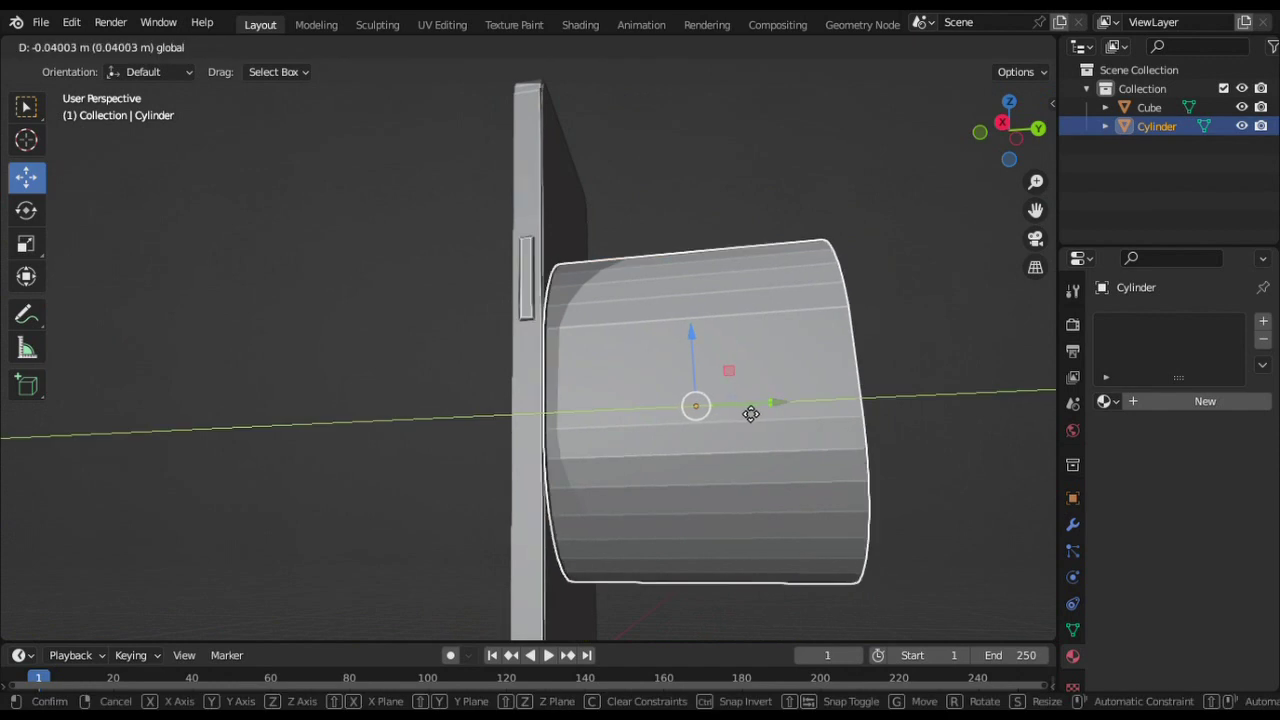
- Add a Boolean modifier on the phone body using the cylinder, apply it, and delete the cylinder
left_click(530, 300)
left_click(1073, 524)
left_click(1131, 321)
left_click(888, 420)
left_click(1235, 427)
left_click(914, 445)
key("ctrl+a")
mouse_move(785, 399)
middle_mouse_down()
mouse_move(683, 358)
mouse_move(600, 400)
middle_mouse_up()
left_click(683, 358)
key("Delete")
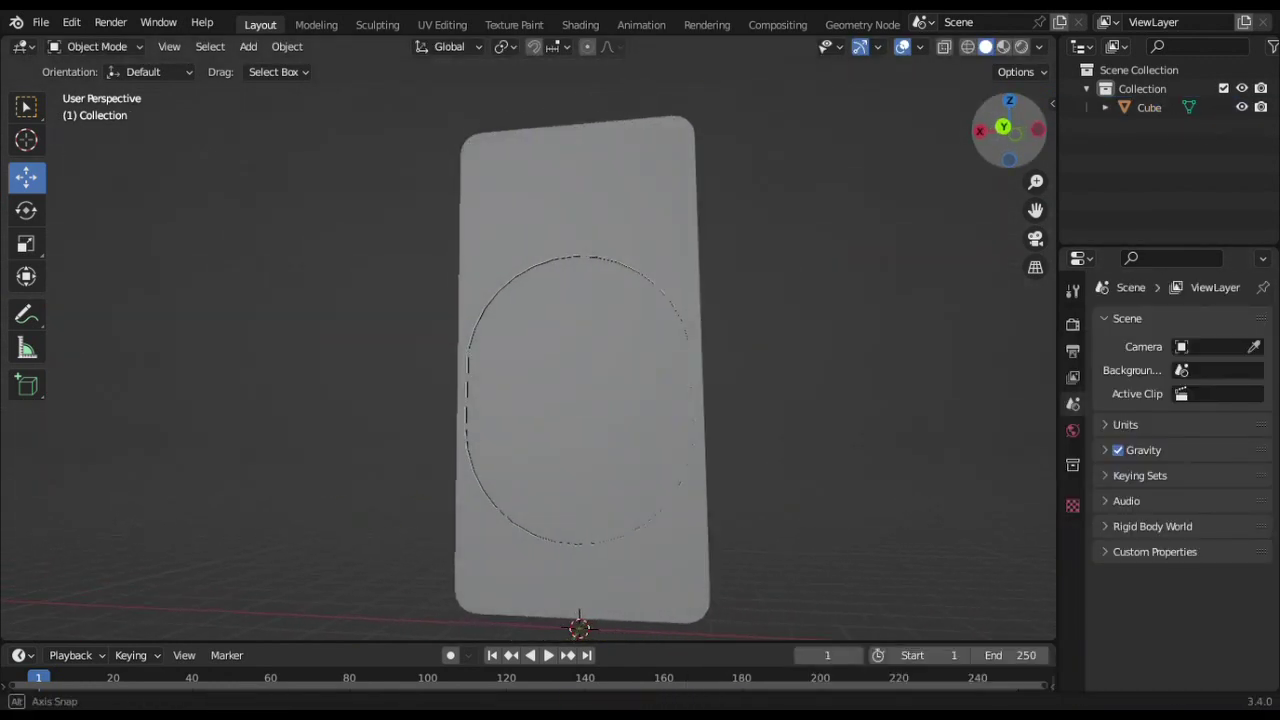
- In edit mode on the phone, knife-cut the camera-area outline at the top-left of the back
left_click(575, 350)
left_click(95, 46)
left_click(95, 88)
mouse_move(400, 330)
middle_mouse_down()
mouse_move(250, 330)
mouse_move(340, 330)
middle_mouse_up()
key("k")
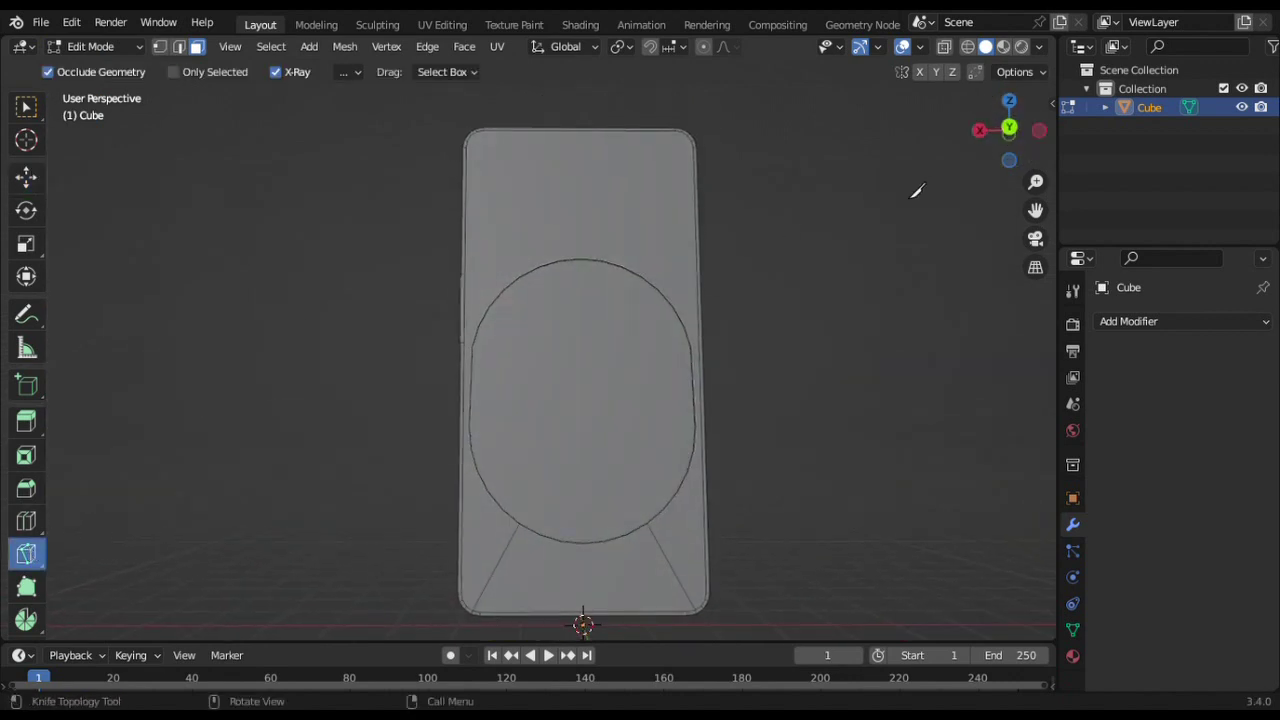
left_click_drag(1035, 209, 1035, 209)
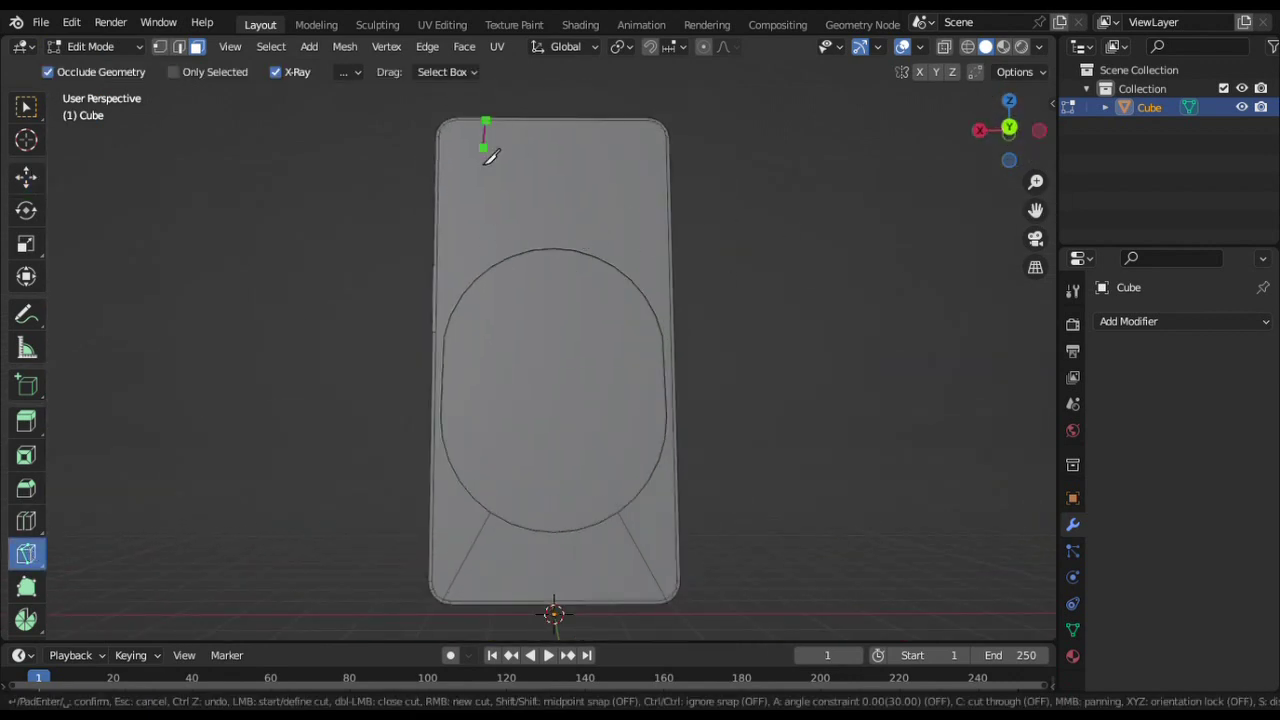
left_click(1009, 128)
left_click(484, 122)
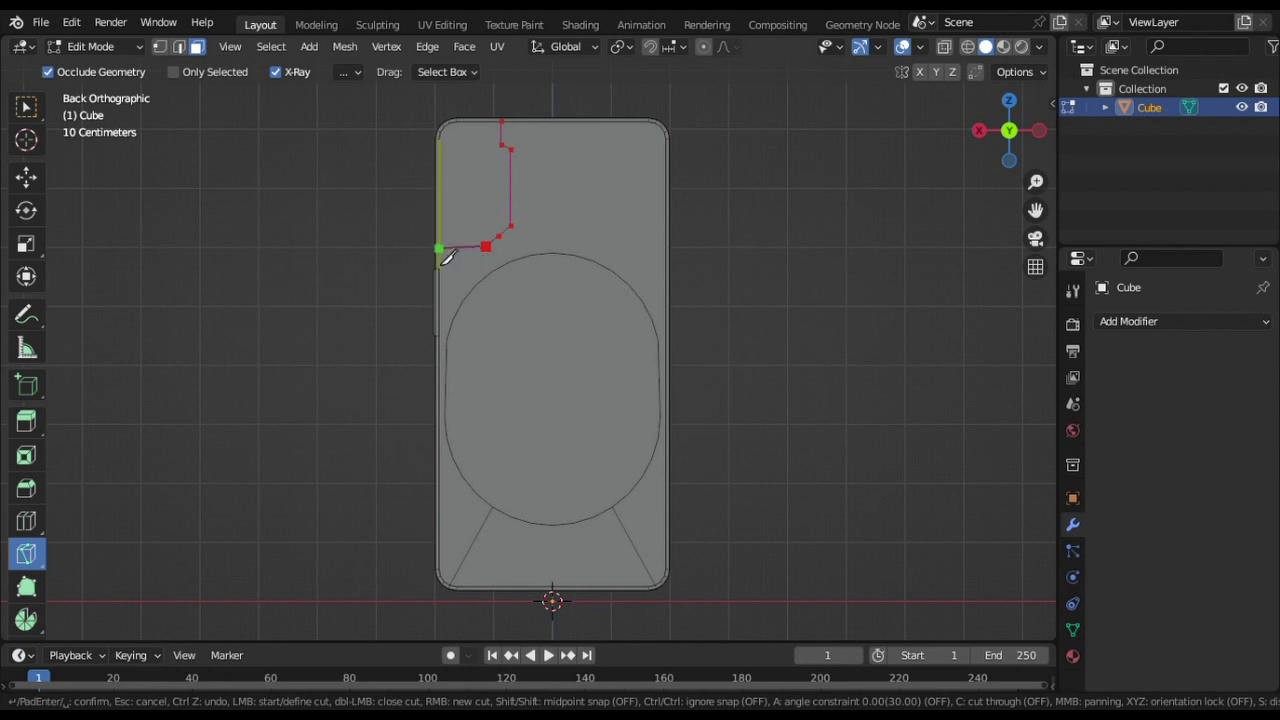
middle_click_drag(955, 145, 990, 140)
left_click(1009, 130)
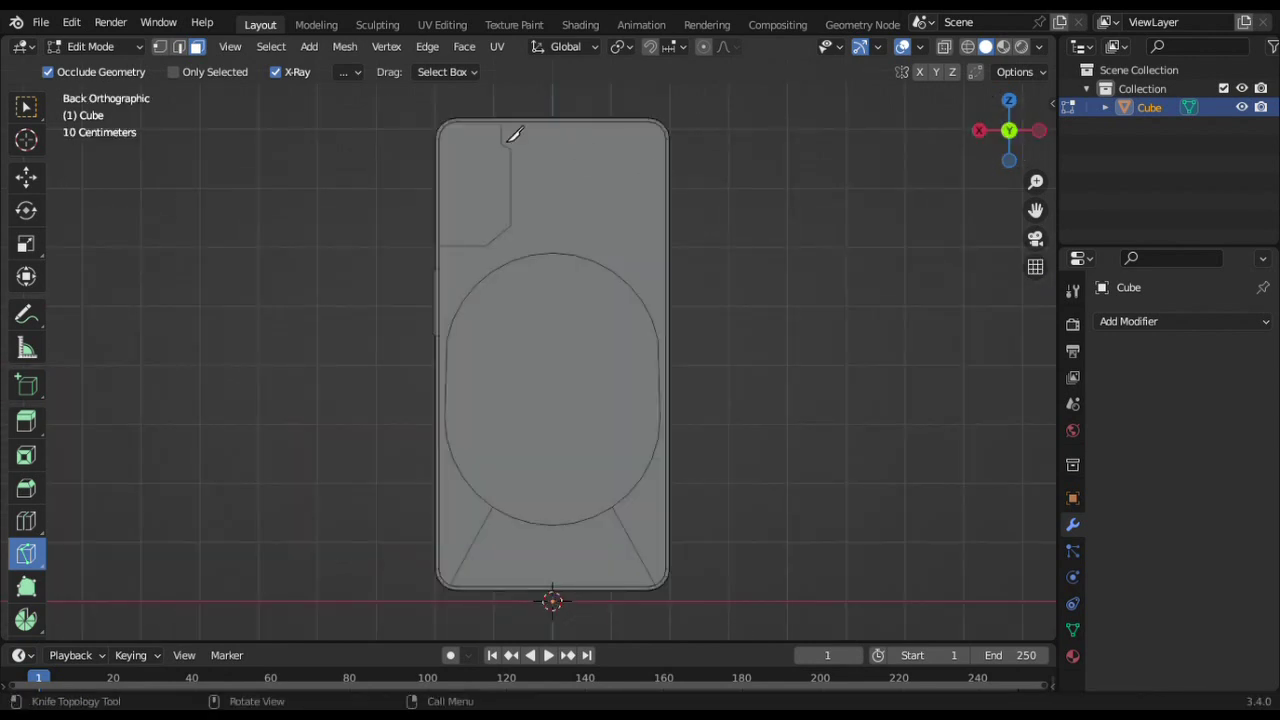
- Select the large oval face and inset it to form a border ring
left_click(634, 177)
scroll(820, 174, "up", 2)
left_click_drag(1009, 130, 971, 157)
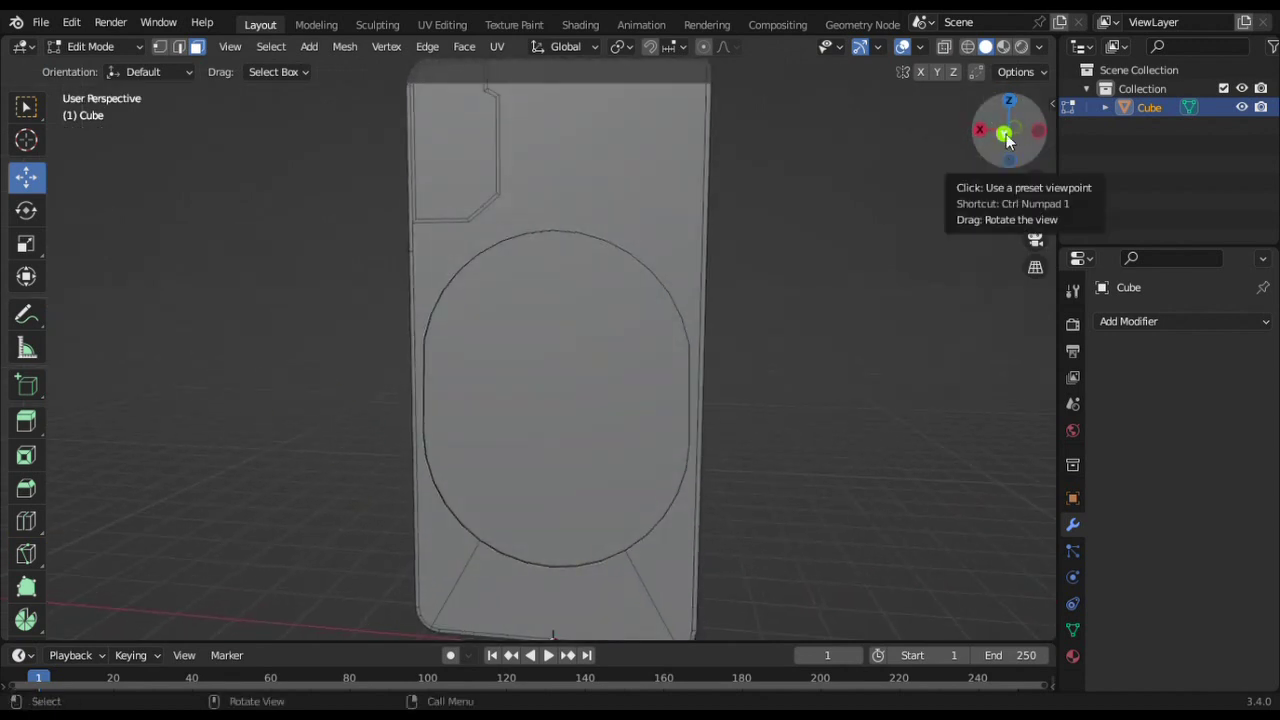
left_click(1009, 130)
left_click(600, 300)
key("i")
key("Escape")
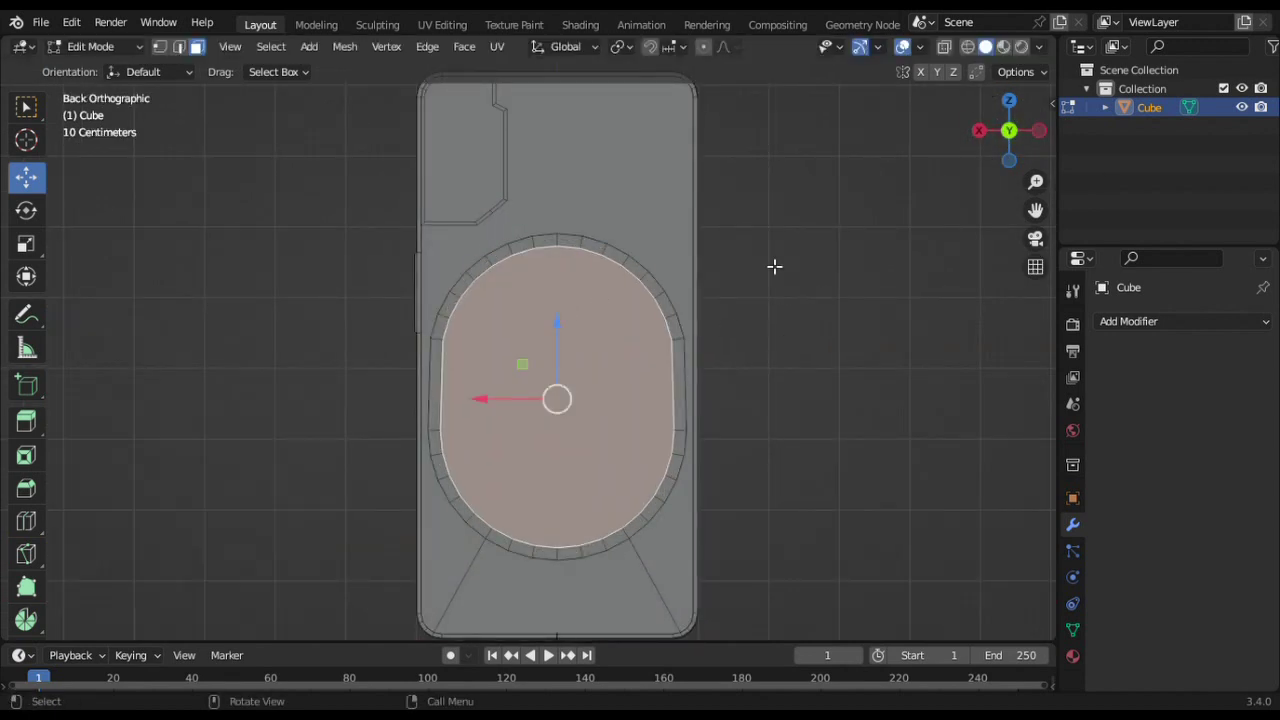
- Cancel a second inset and select the six segments of the ring around the oval
key("i")
key("Escape")
left_click_drag(1009, 130, 1006, 140)
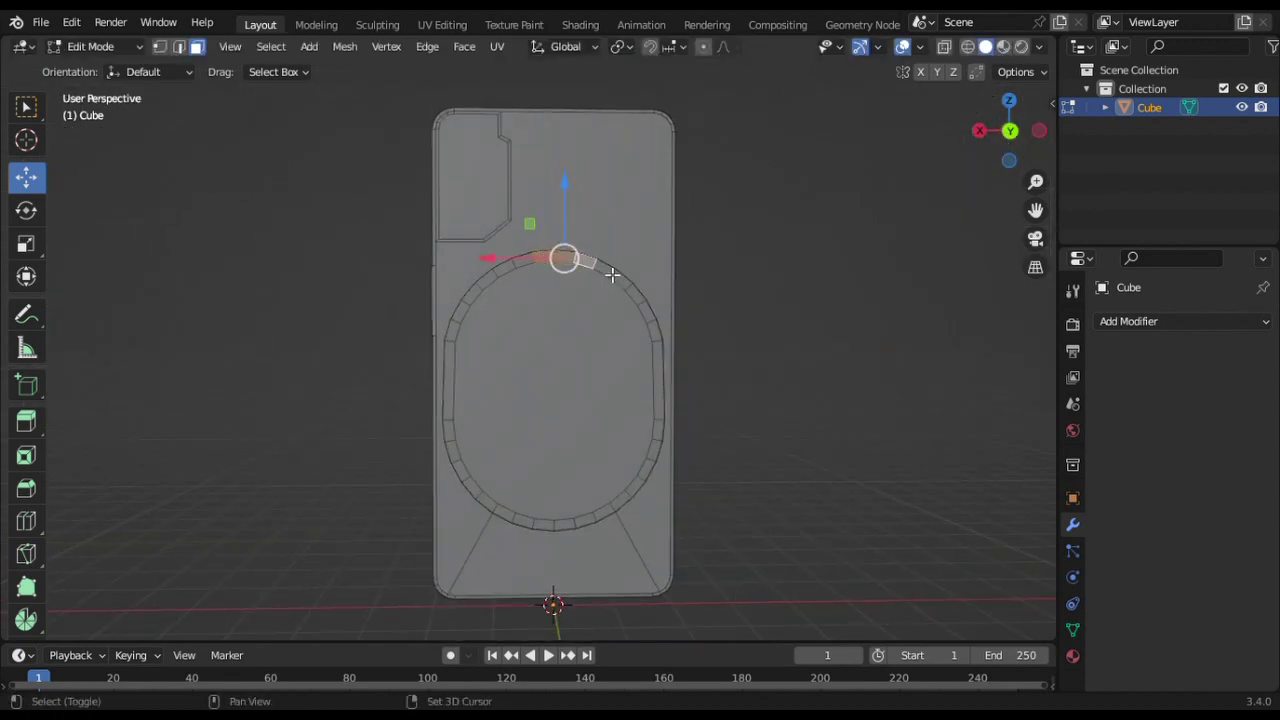
left_click(450, 385, "shift")
left_click(659, 418, "shift")
left_click(462, 472, "shift")
left_click(503, 512, "shift")
left_click(625, 500, "shift")
left_click(646, 470, "shift")
- Add and then remove an empty material slot on the phone, ending in object mode
left_click(1072, 656)
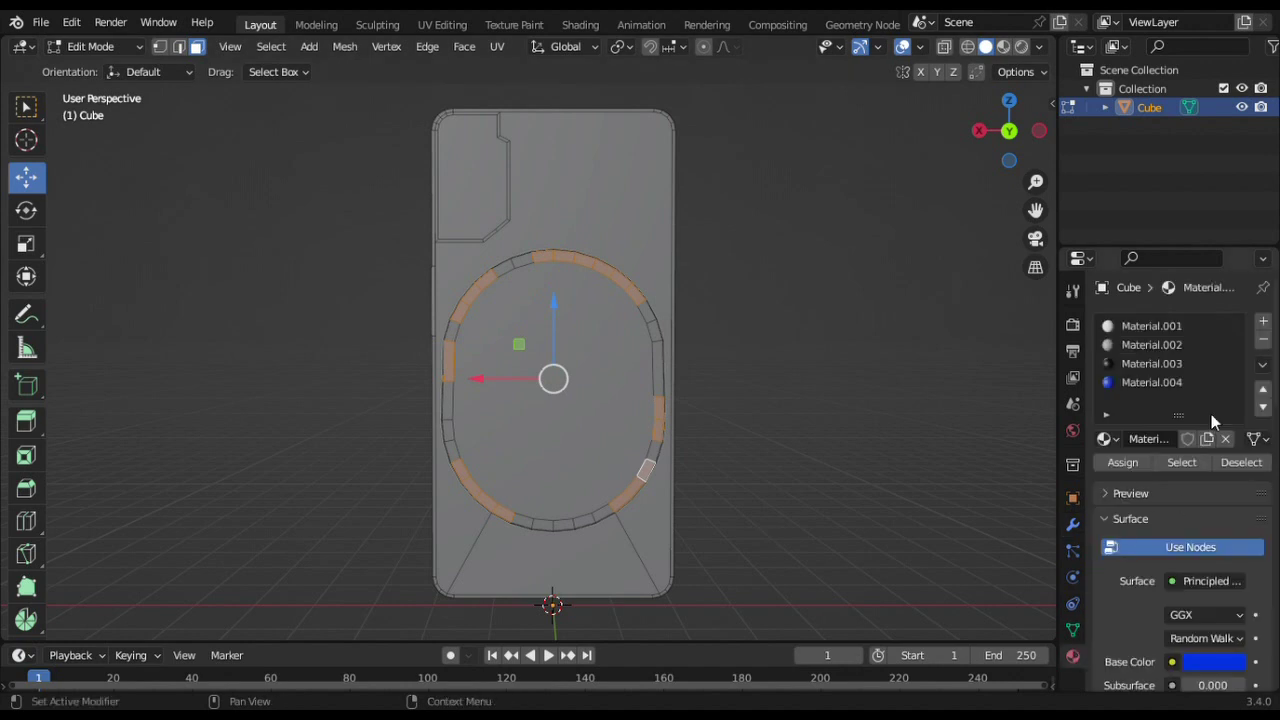
left_click(1263, 321)
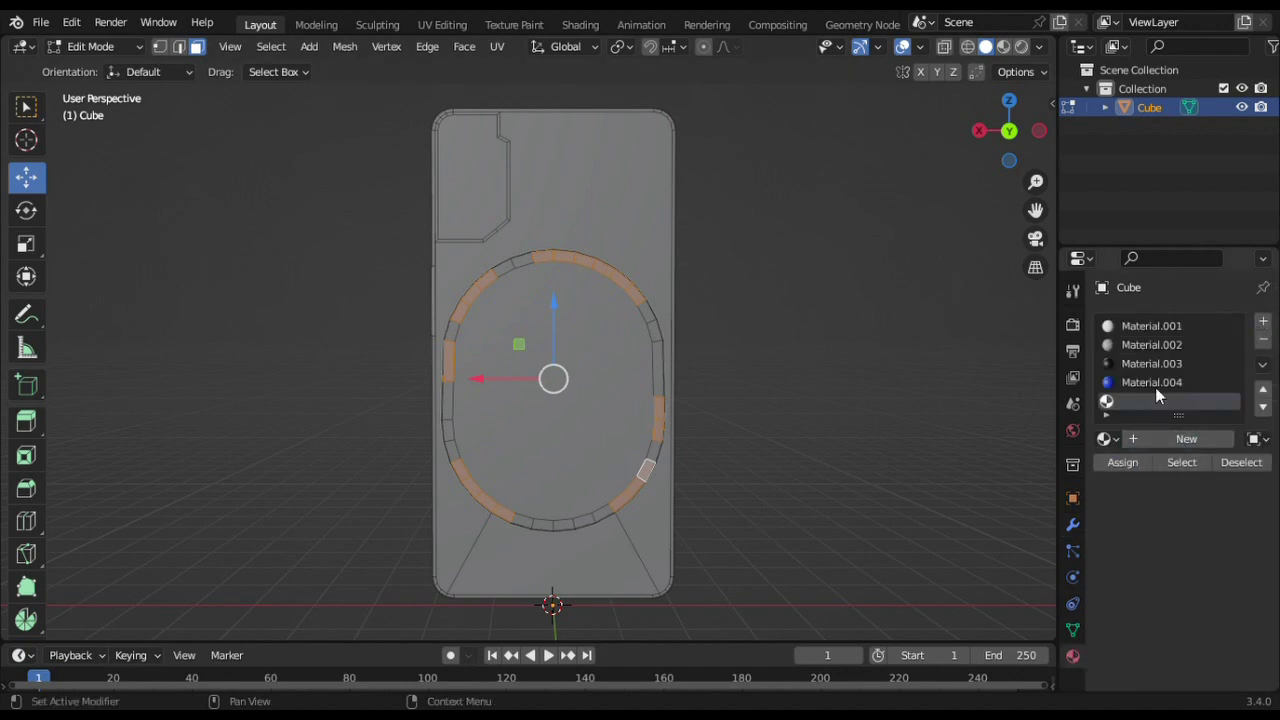
key("Tab")
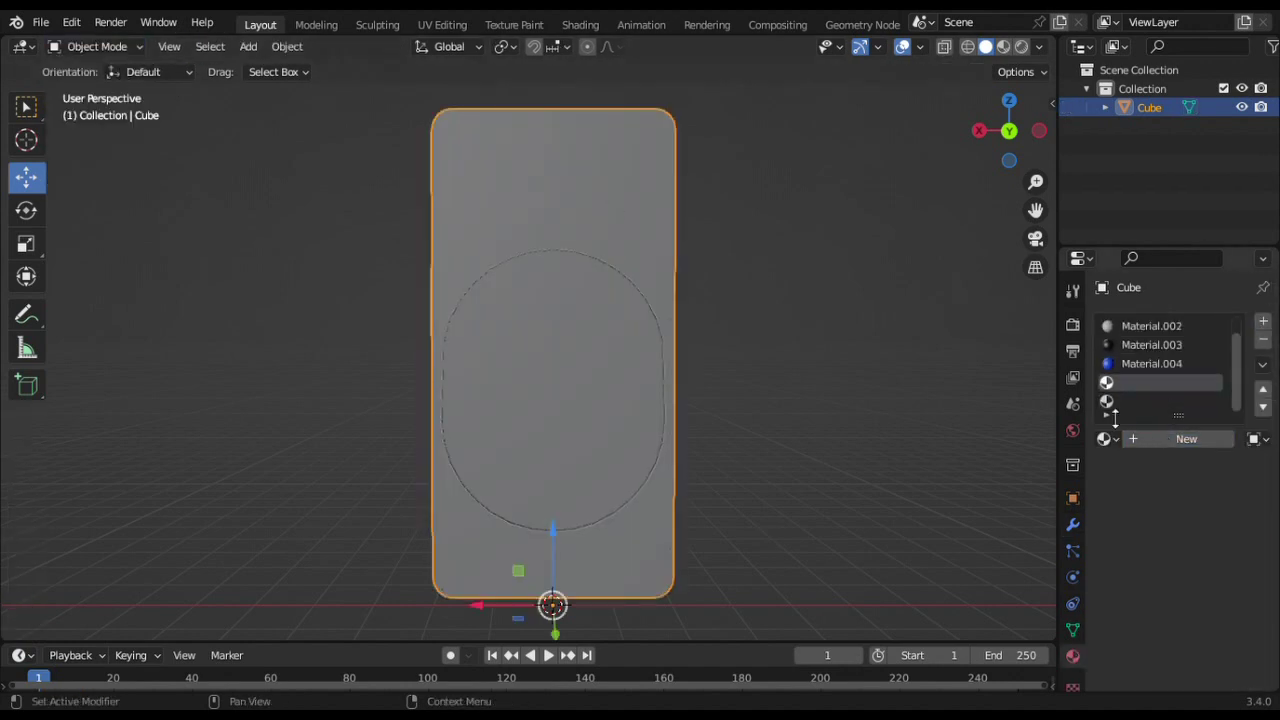
left_click(1263, 340)
left_click(97, 46)
left_click(95, 86)
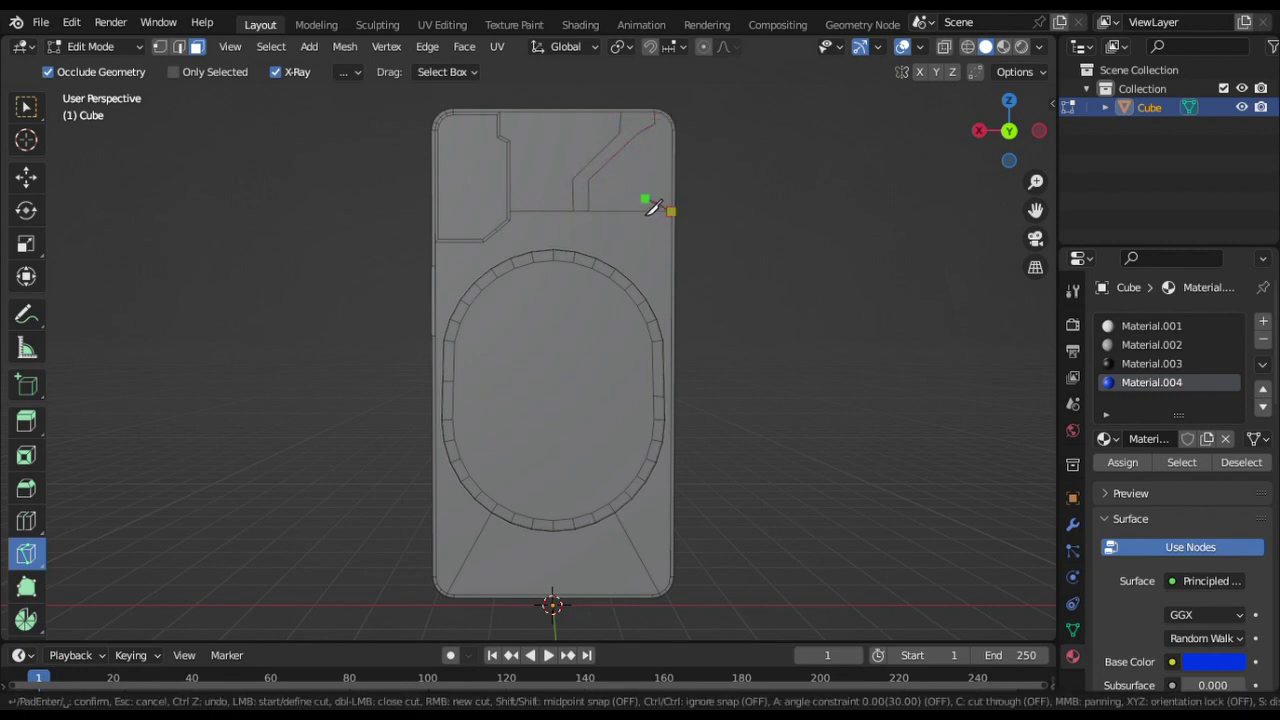
key("Tab")
left_click(248, 46)
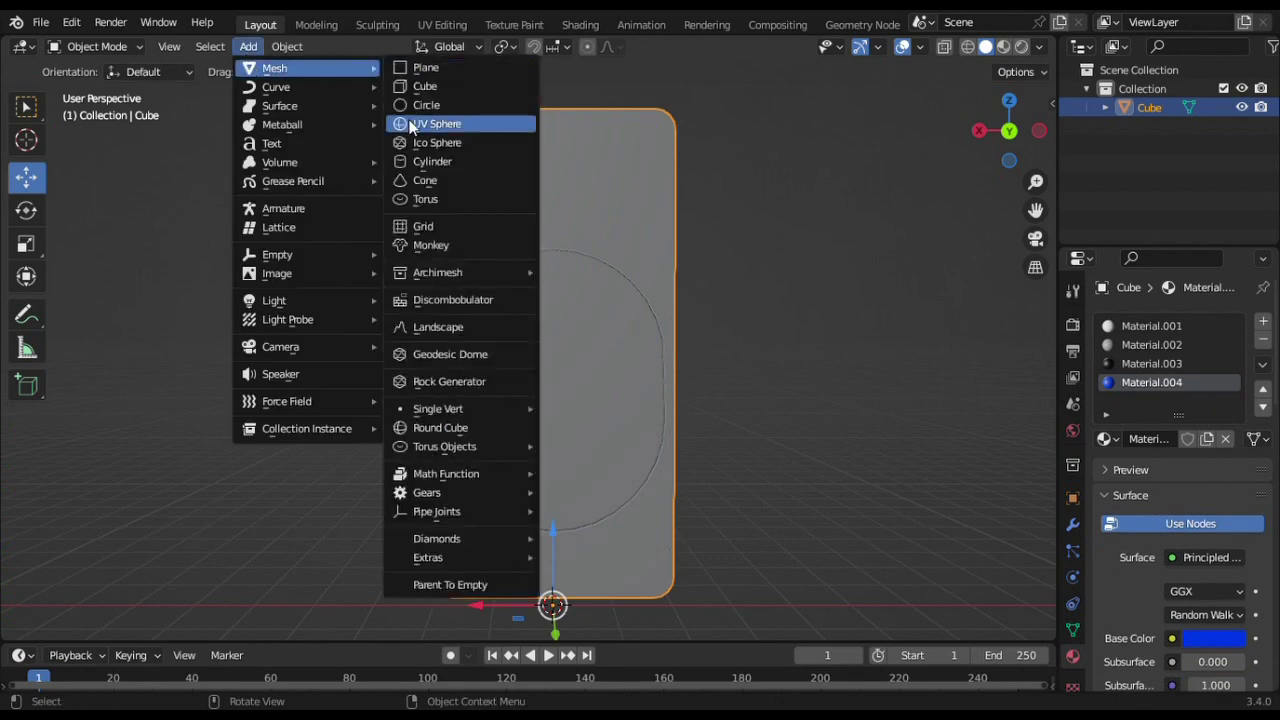
- Add a cylinder and rotate it to lie across the phone
left_click(428, 106)
mouse_move(537, 486)
left_mouse_down()
mouse_move(529, 312)
mouse_move(600, 350)
left_mouse_up()
double_click(203, 537)
type("180")
middle_click_drag(289, 546, 534, 563)
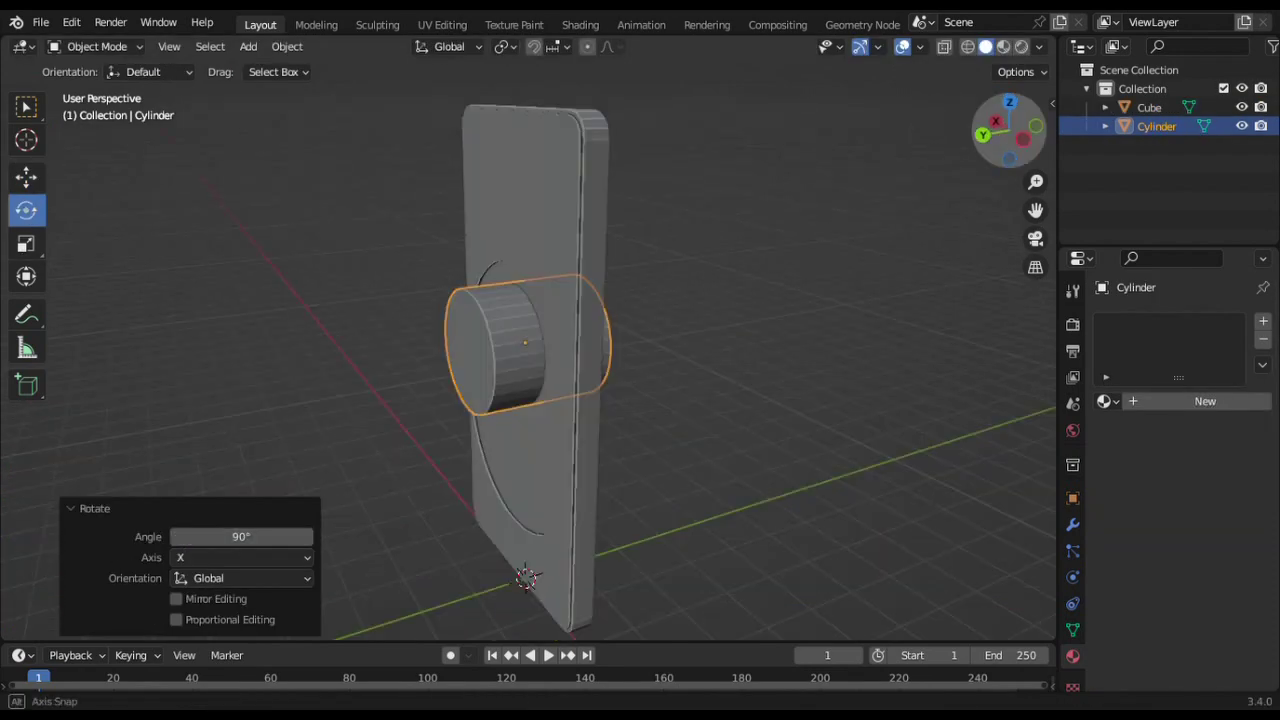
key("g")
- Scale the cylinder down to about half size
left_click(551, 597)
key("Tab")
key("k")
left_click(95, 46)
left_click(114, 66)
left_click(552, 330)
middle_click_drag(700, 300, 863, 191)
key("s")
left_click(725, 157)
- Turn on backface culling in viewport shading and reselect the objects
left_click(486, 182)
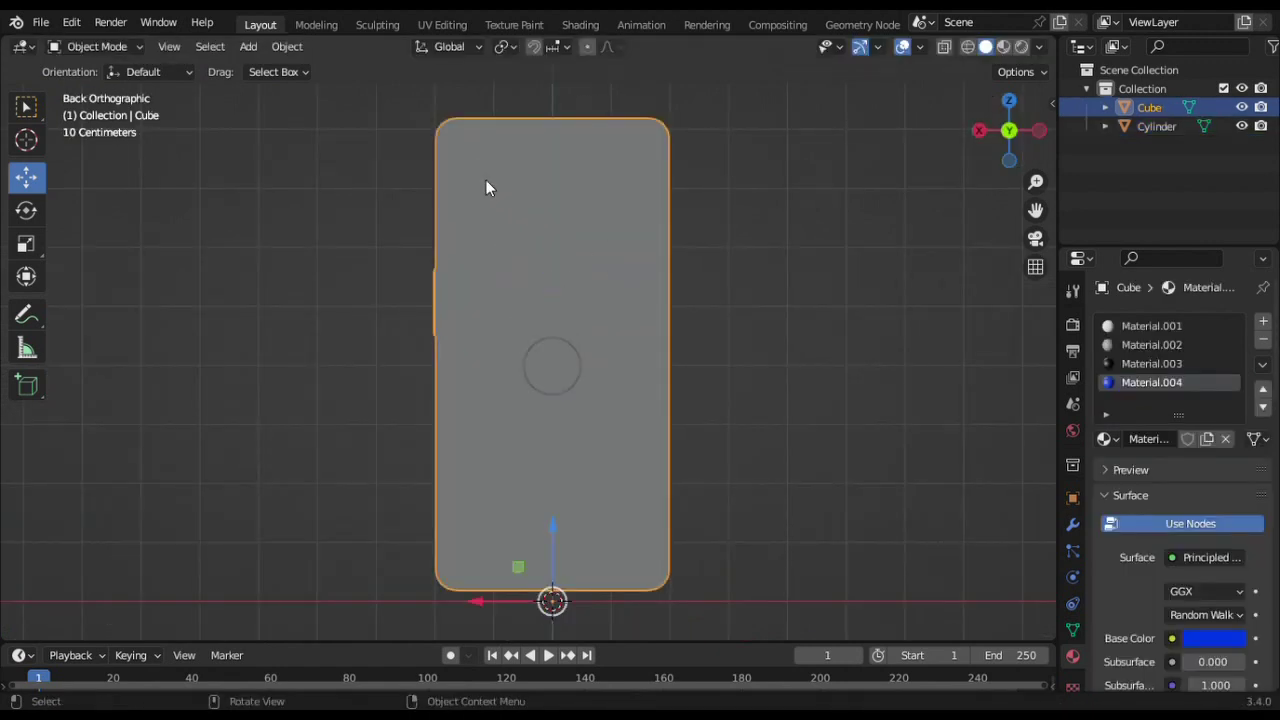
left_click(1040, 46)
left_click(931, 405)
left_click(615, 335)
left_click(623, 325)
left_click(612, 336)
- Toggle backface culling off and back on in the shading options
left_click(608, 342)
left_click(608, 342)
left_click(608, 342)
left_click(1040, 46)
left_click(931, 405)
left_click(1040, 46)
left_click(1067, 551)
left_click(1040, 46)
left_click(931, 405)
- Slide the cylinder along Y toward the phone body
left_click(552, 388)
key("g")
mouse_move(552, 388)
middle_mouse_down()
mouse_move(441, 398)
mouse_move(560, 420)
mouse_move(640, 400)
middle_mouse_up()
left_click(429, 408)
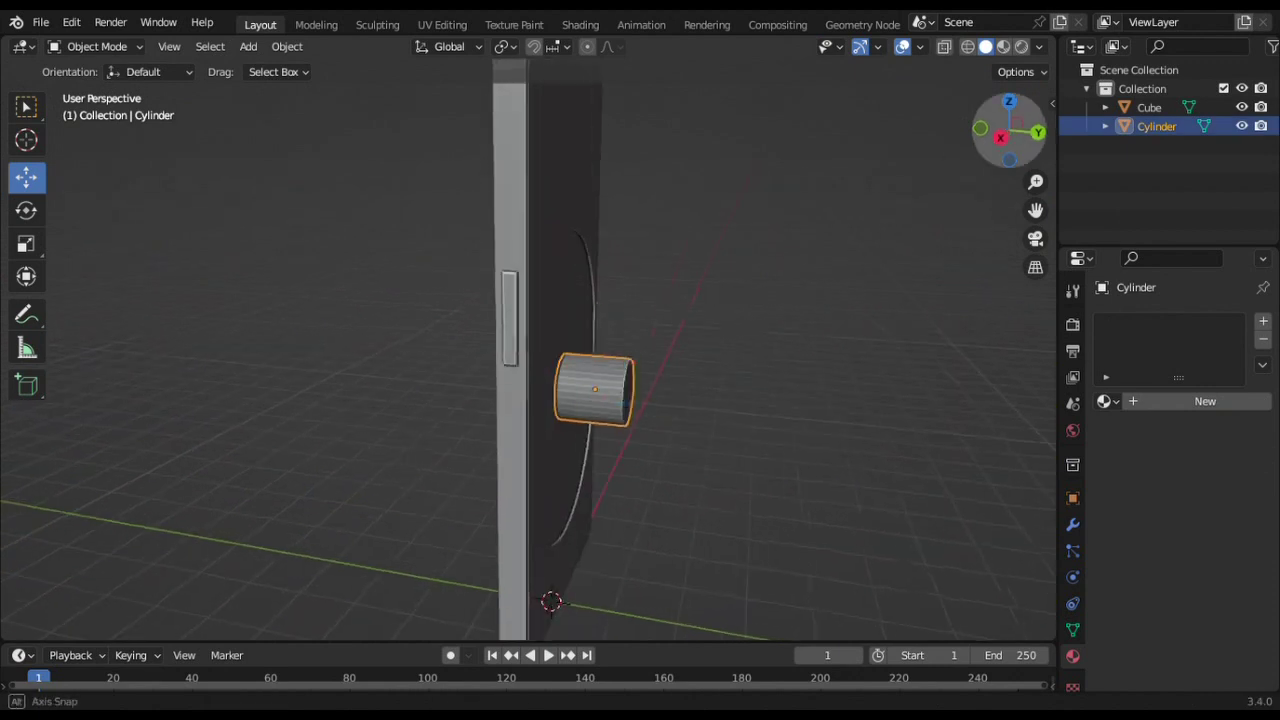
key("g")
key("y")
- Add a Boolean modifier to the phone and apply the cut
left_click(640, 400)
left_click(1149, 107)
left_click(1072, 524)
left_click(1128, 321)
left_click(900, 389)
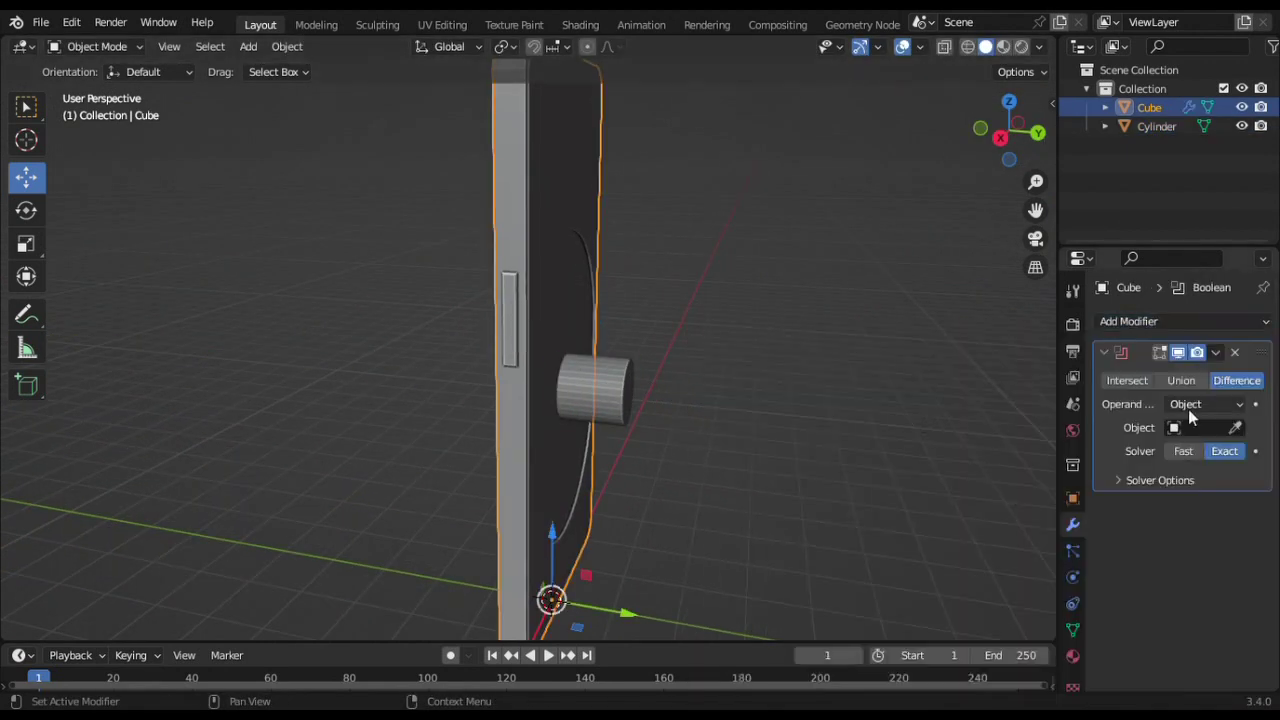
left_click(1216, 354)
- Delete the cylinder cutter, then undo to restore both objects
left_click(1235, 385)
left_click(623, 397)
key("Delete")
left_click(623, 383)
key("Delete")
key("ctrl+z")
key("ctrl+z")
key("ctrl+z")
key("ctrl+z")
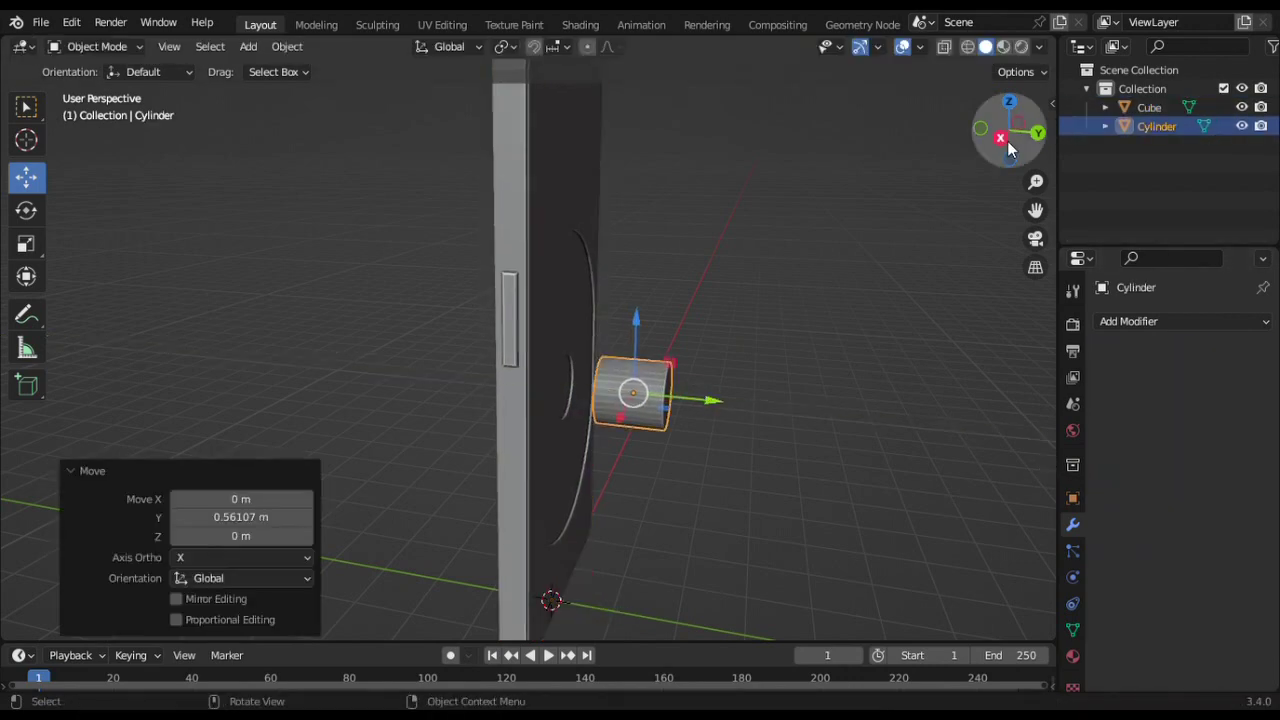
- View the phone from the back with see-through shading and select the cylinder
left_click(980, 128)
left_click(1039, 46)
left_click(934, 423)
left_click(585, 289)
left_click(585, 289)
- Delete half of the cylinder's faces to leave a half-round cutter
key("Tab")
key("k")
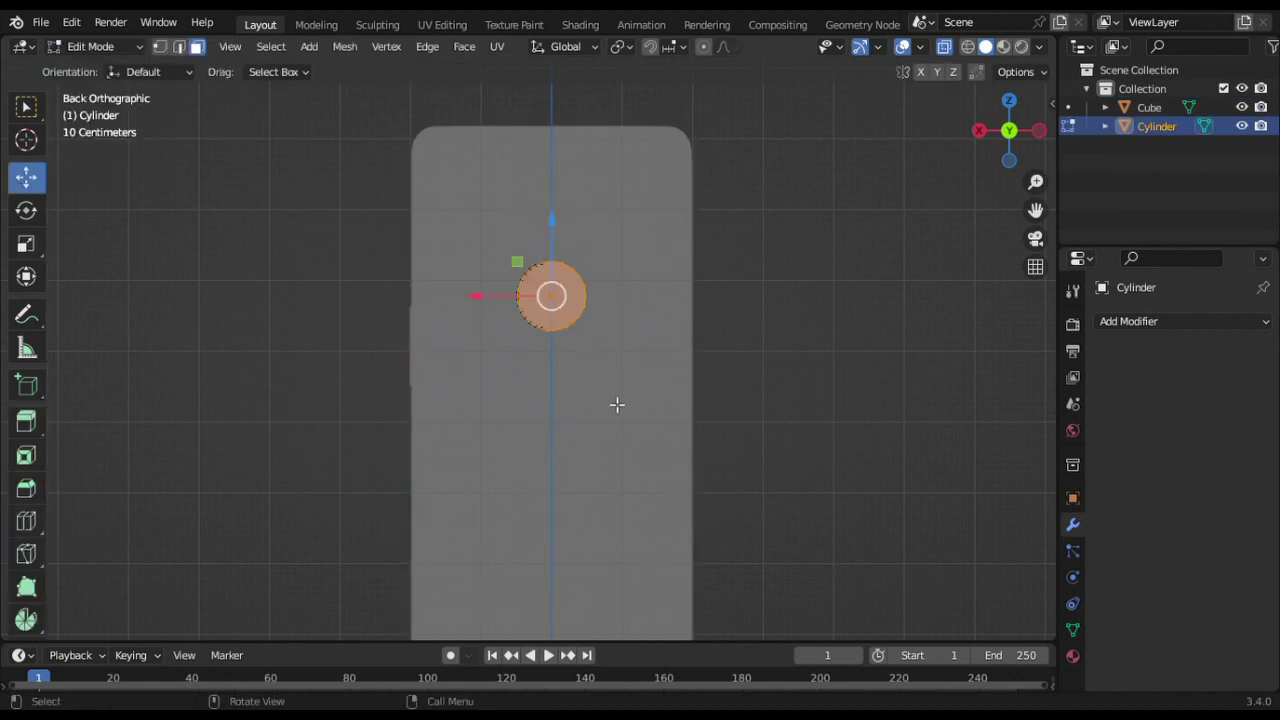
key("alt+a")
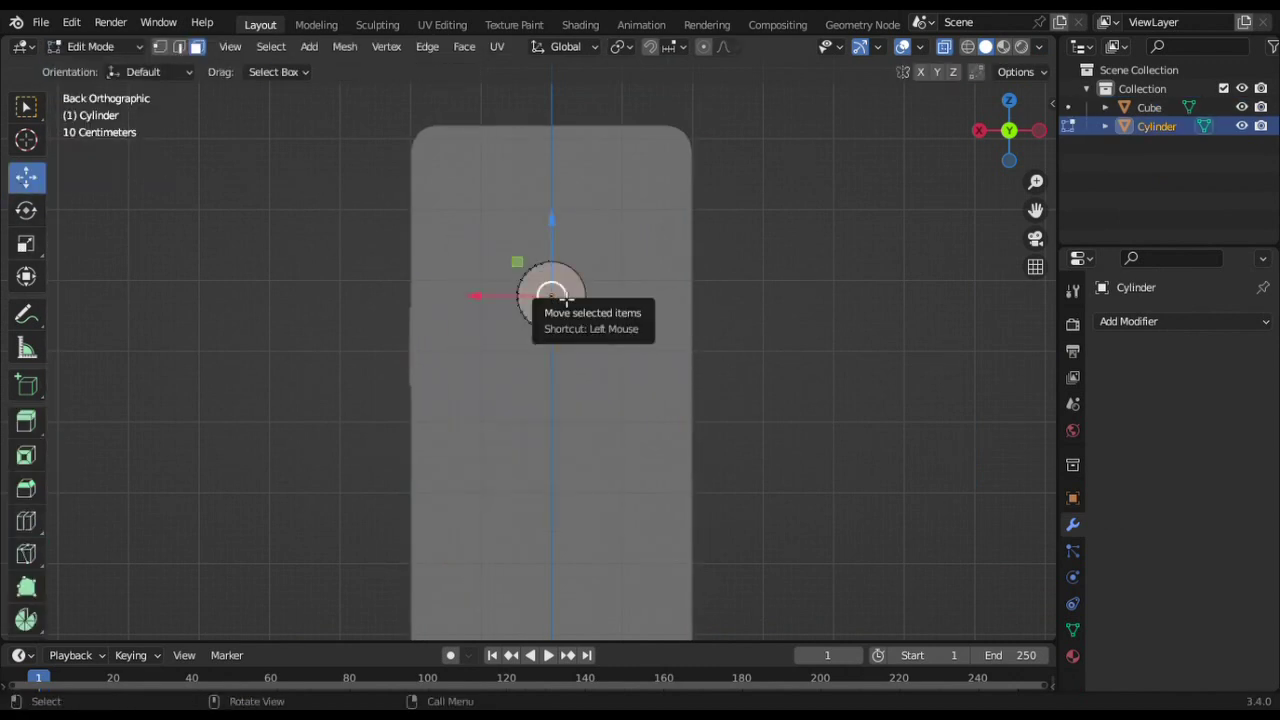
key("x")
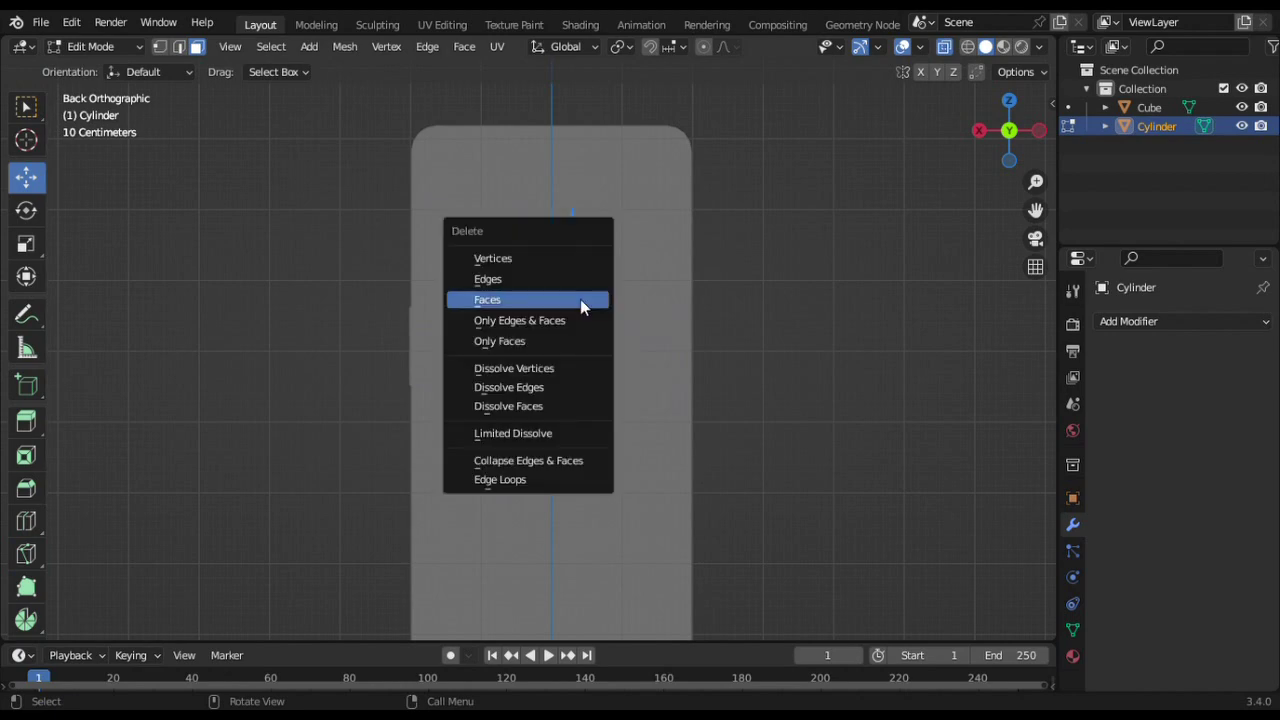
left_click(574, 294)
left_click_drag(1010, 130, 1037, 145)
- Move the half-cylinder along X to the phone's right edge and slightly lower
key("ctrl+KP_1")
key("a")
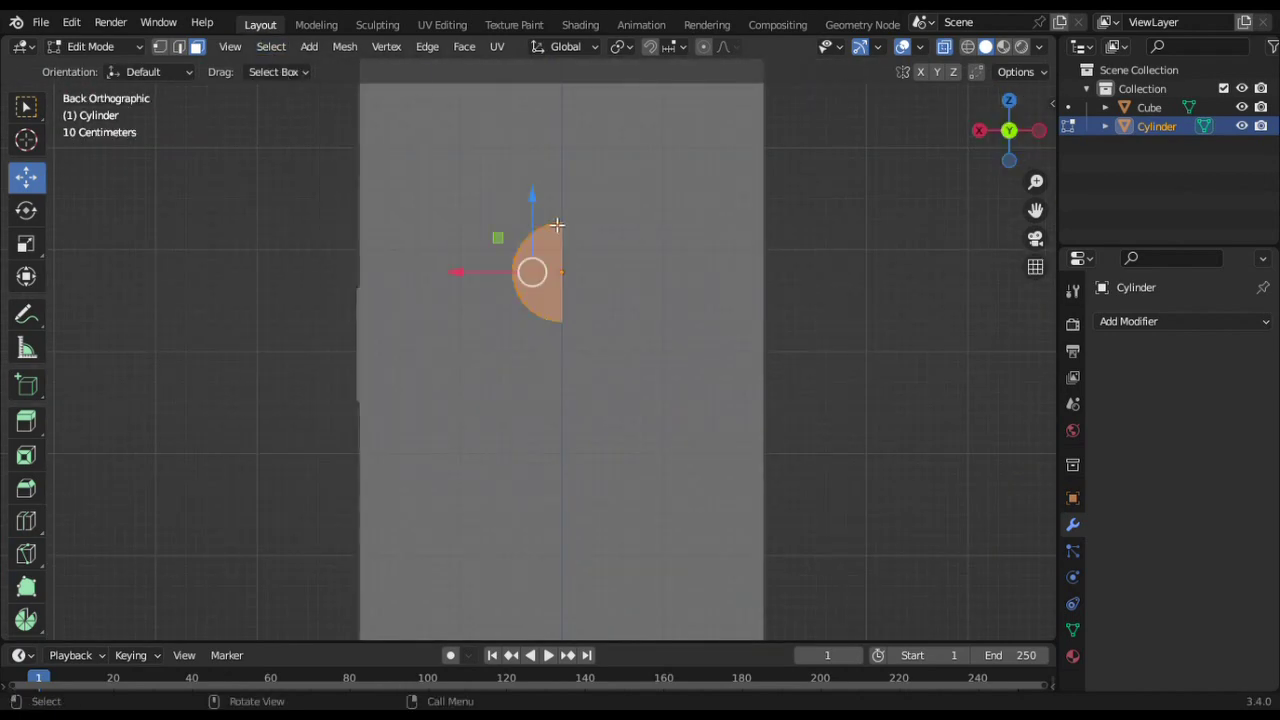
scroll(486, 291, "down", 2)
key("g")
key("x")
left_click(623, 314)
key("g")
key("z")
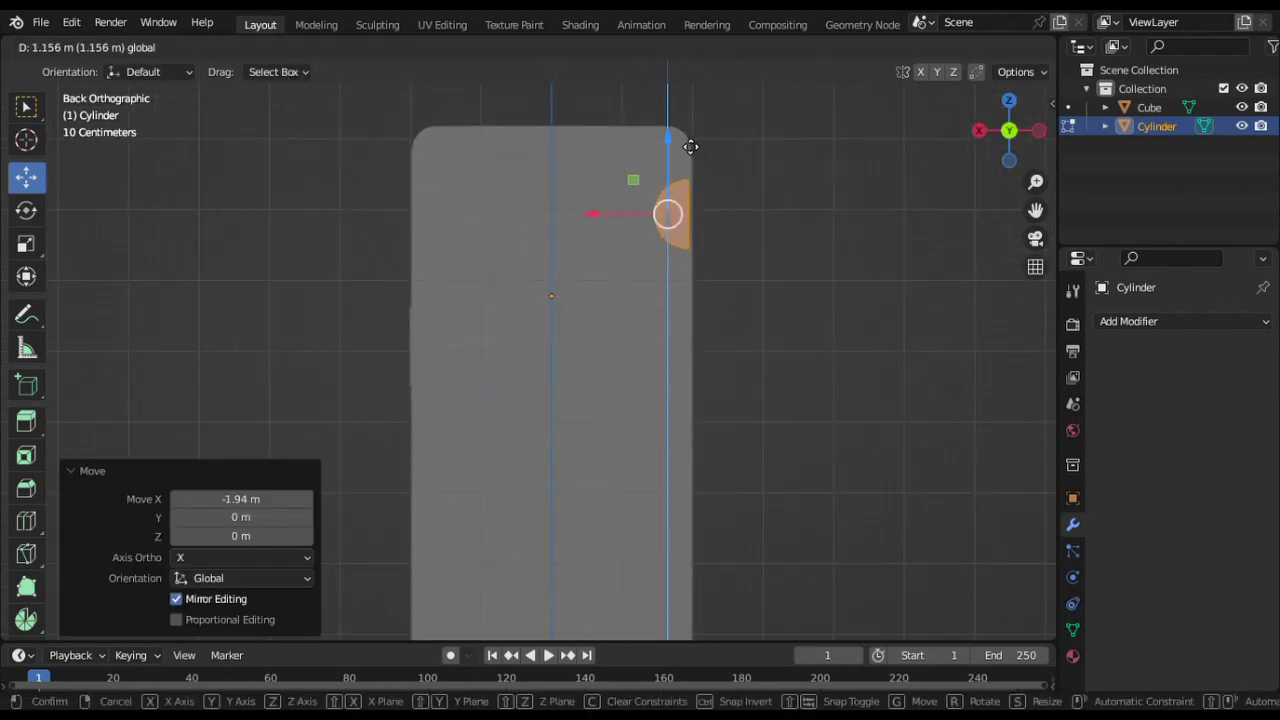
left_click(689, 164)
key("Tab")
- Add a Boolean modifier to the phone and delete the cylinder to inspect the notch
left_click(600, 350)
scroll(610, 369, "down", 2)
left_click(1180, 321)
left_click(894, 414)
left_click(627, 284)
key("Delete")
mouse_move(1022, 42)
middle_mouse_down()
mouse_move(948, 76)
mouse_move(759, 342)
middle_mouse_up()
scroll(759, 342, "up", 2)
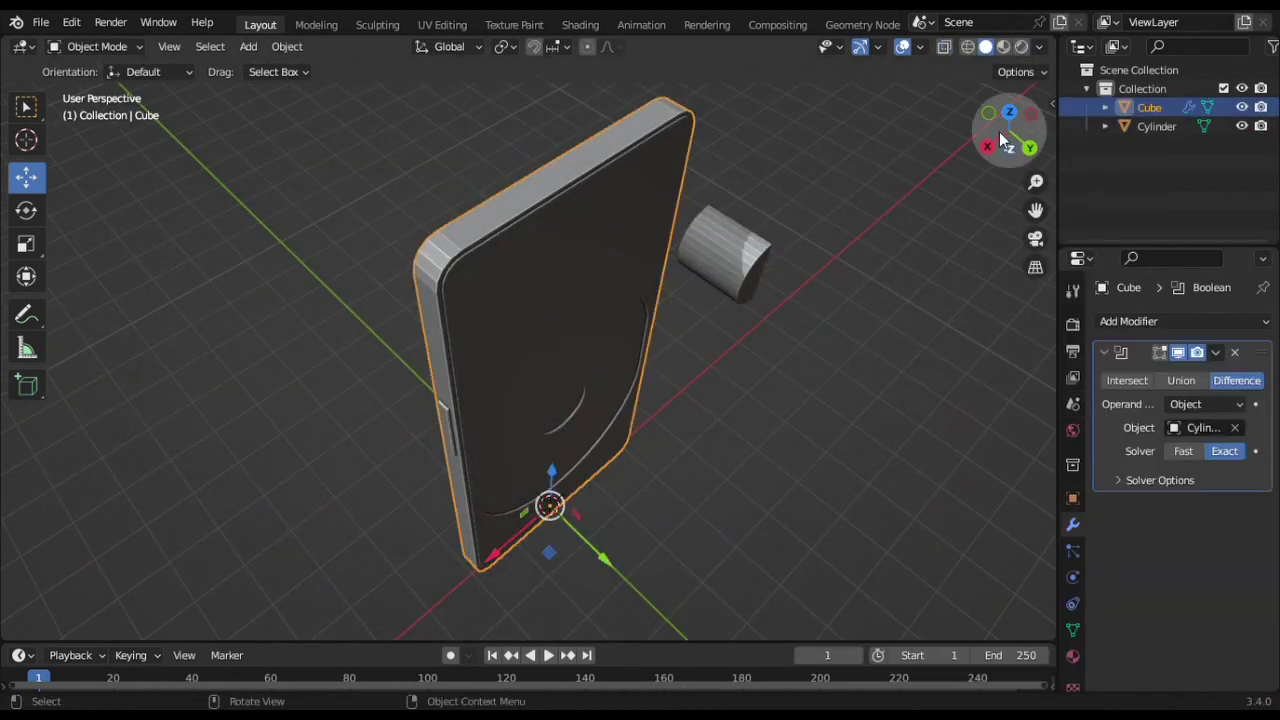
- Push the cylinder along Y into the phone's edge
left_click(1038, 46)
middle_click_drag(980, 200, 822, 306)
left_click_drag(1008, 125, 1000, 135)
left_click(509, 432)
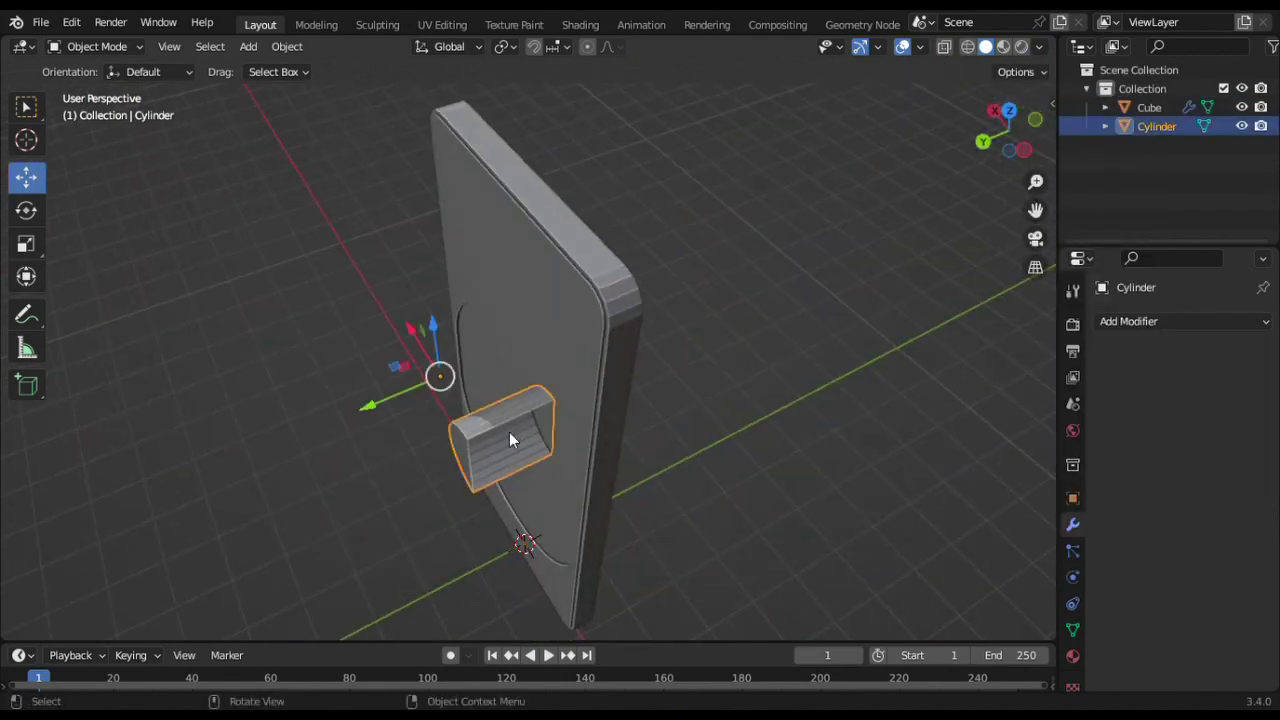
left_click_drag(395, 402, 430, 395)
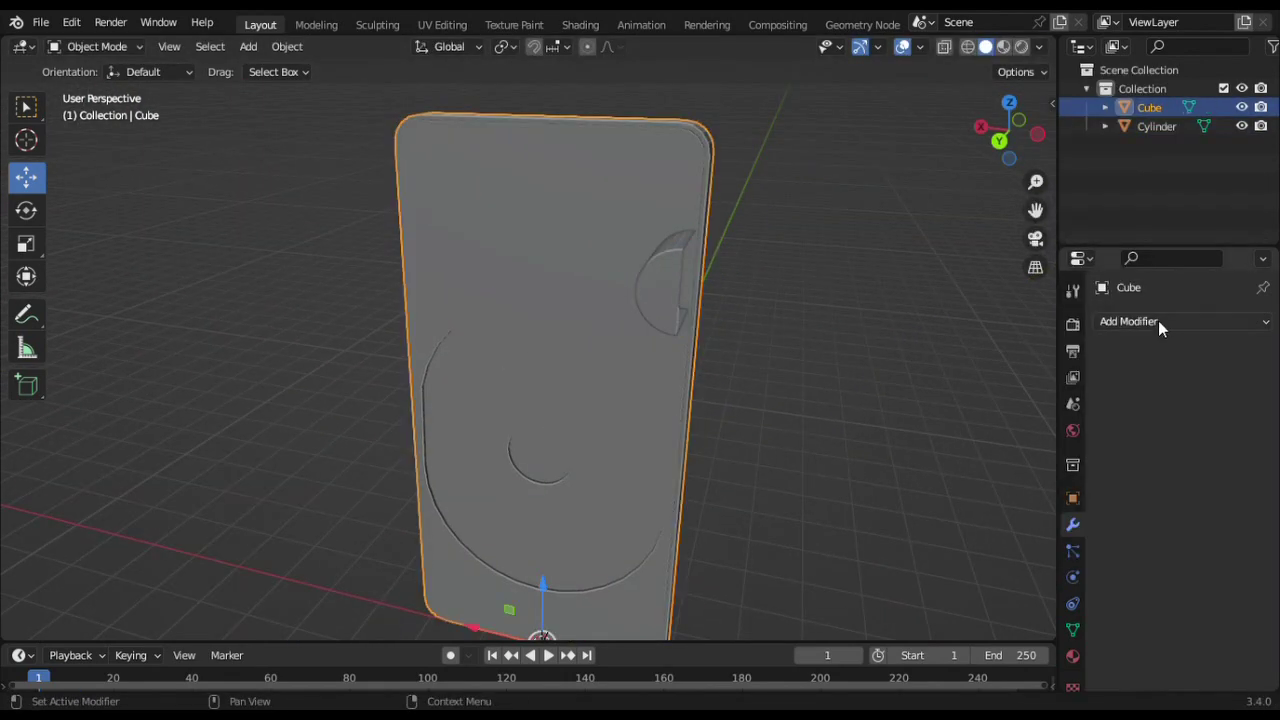
- Delete and restore the cylinder cutter, then reselect it for mesh editing
left_click(1215, 352)
key("Delete")
key("ctrl+z")
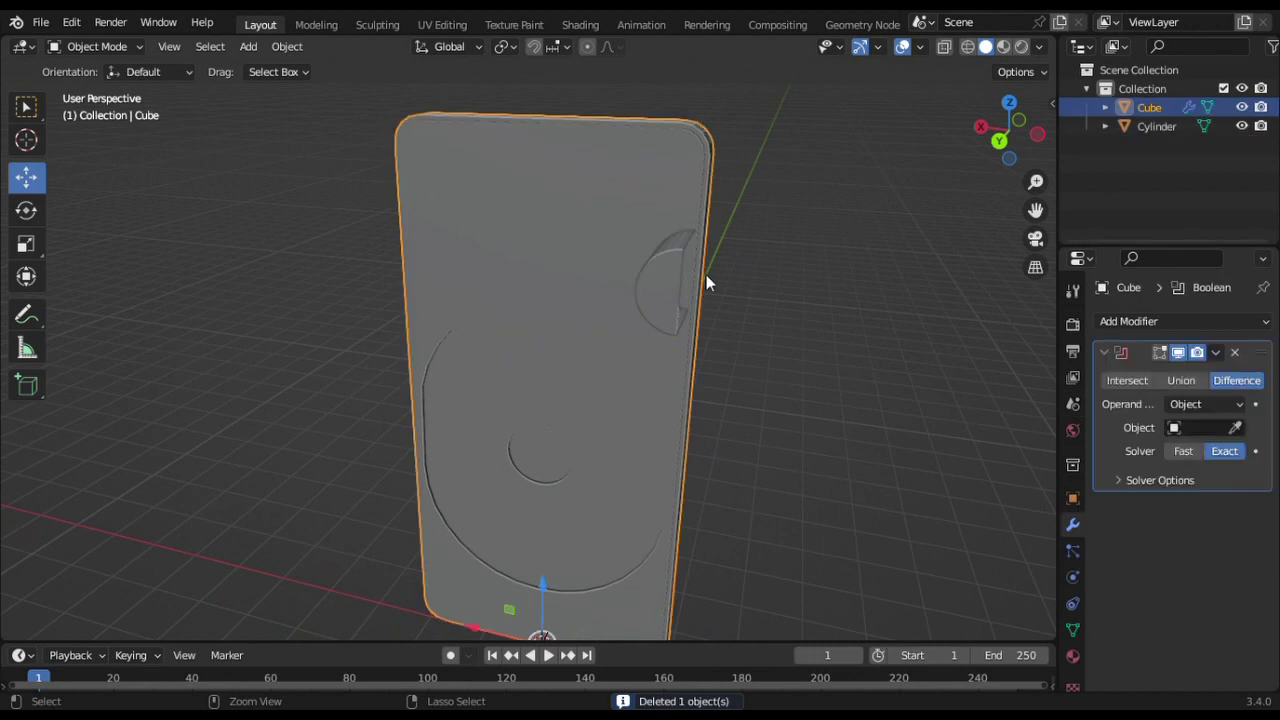
middle_click_drag(962, 359, 569, 317)
left_click(580, 335)
key("Tab")
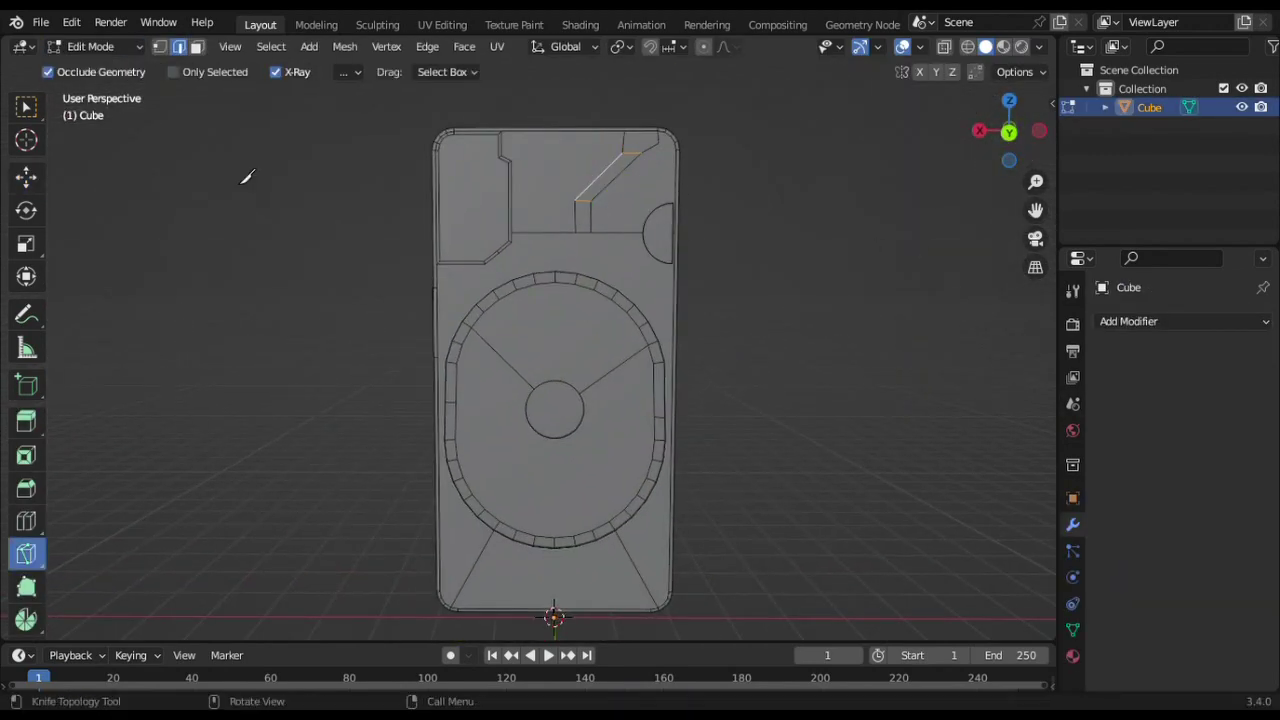
- Create new Emission material Material.014 and select the right-side ring segments
left_click(1072, 655)
left_click(1186, 438)
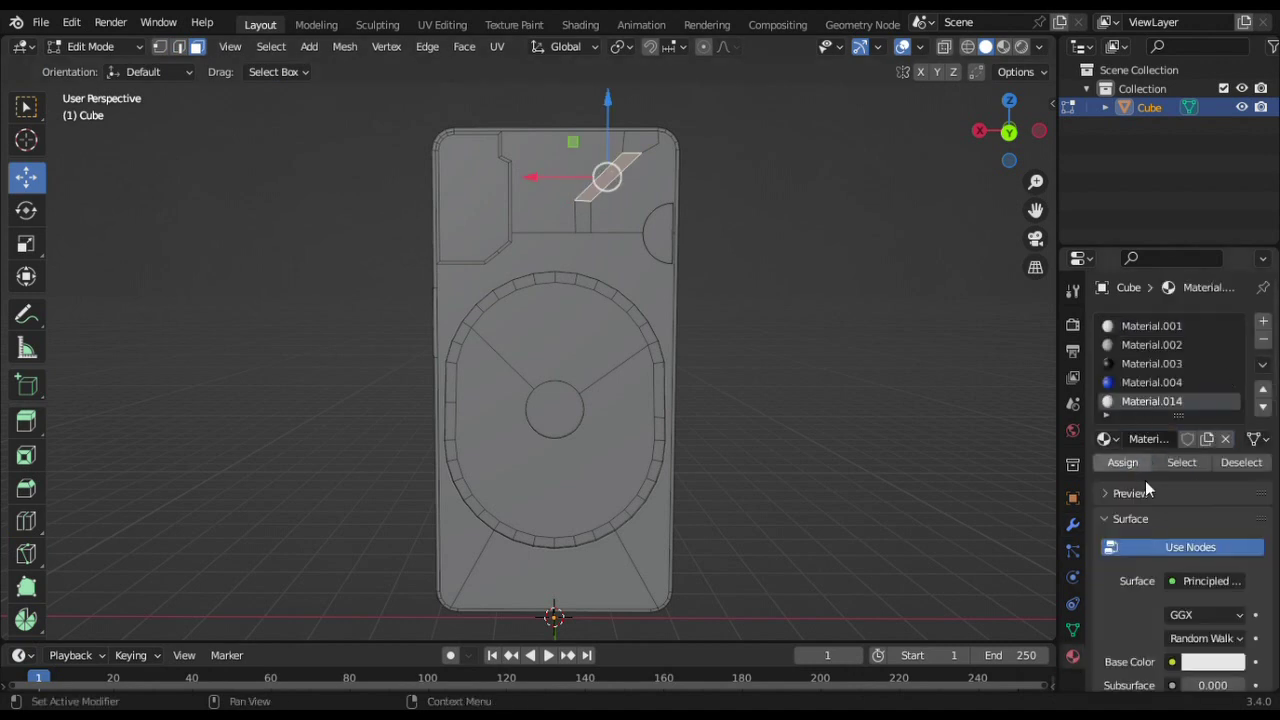
scroll(1140, 480, "down", 2)
left_click(1205, 505)
left_click(1172, 558)
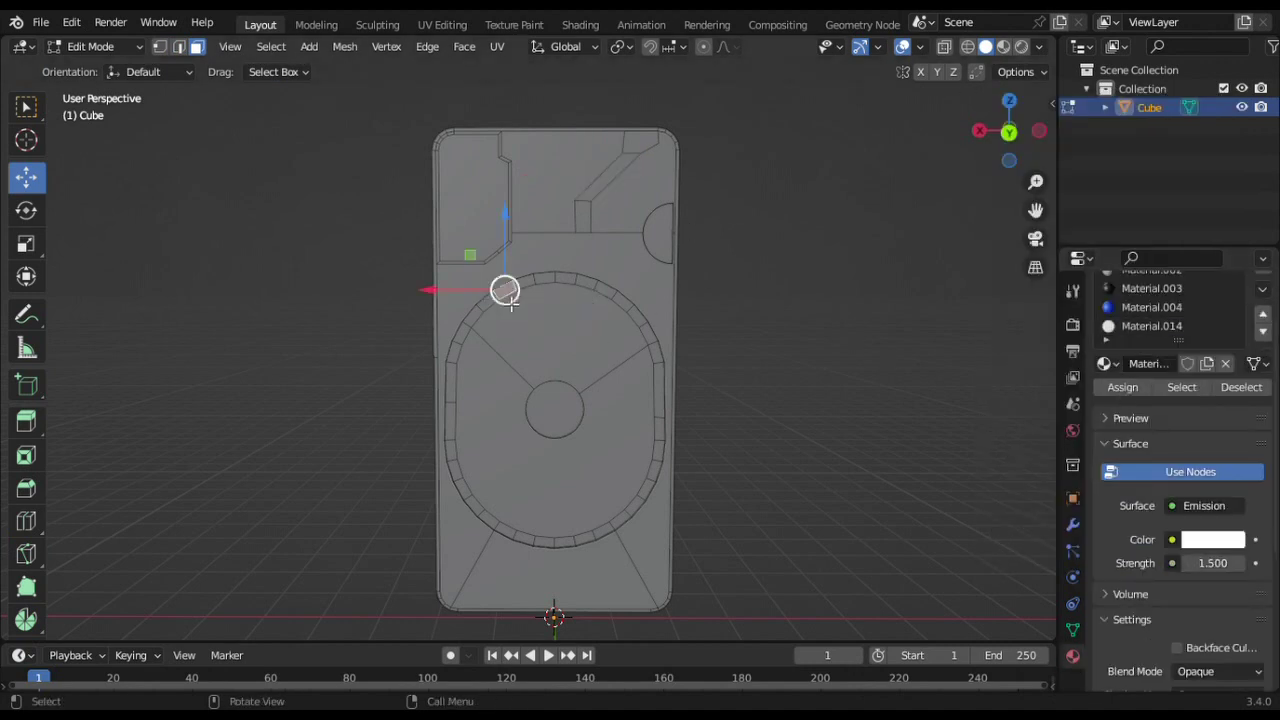
left_click(662, 440, "shift")
left_click(655, 470, "shift")
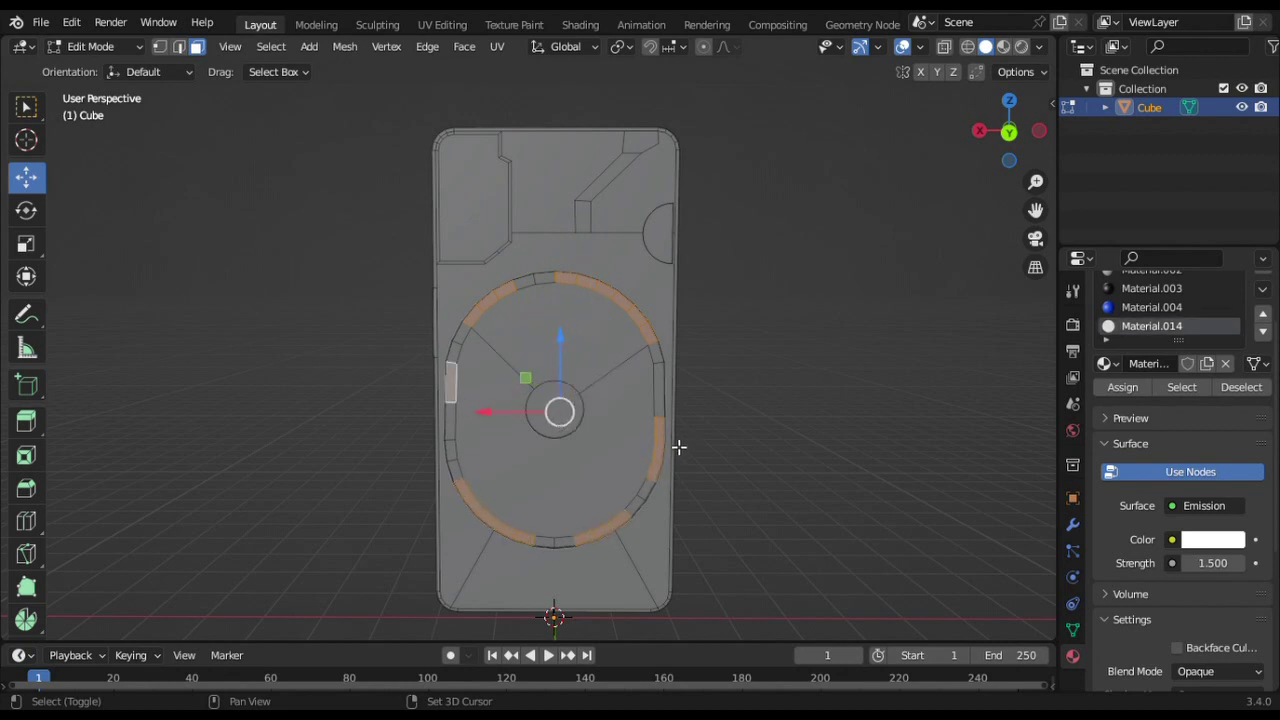
- Knife-cut two angled outlines near the bottom corners of the phone's back
key("k")
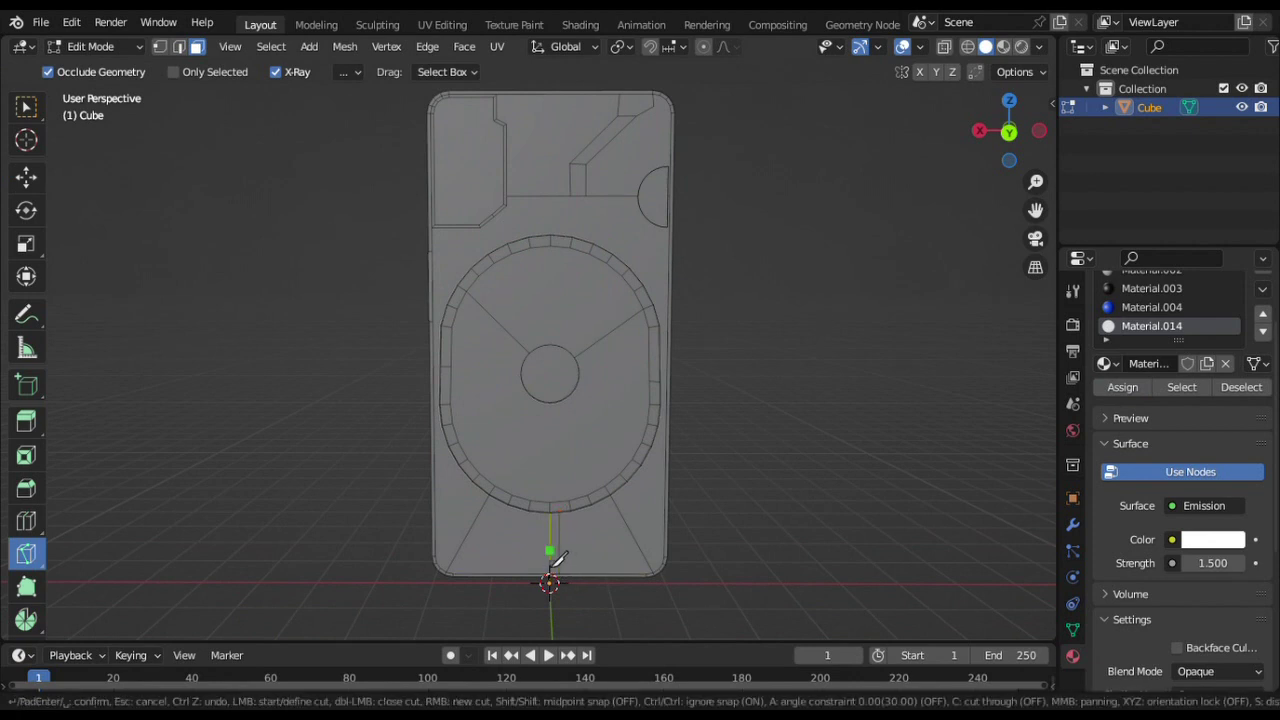
left_click(557, 571)
left_click(555, 562)
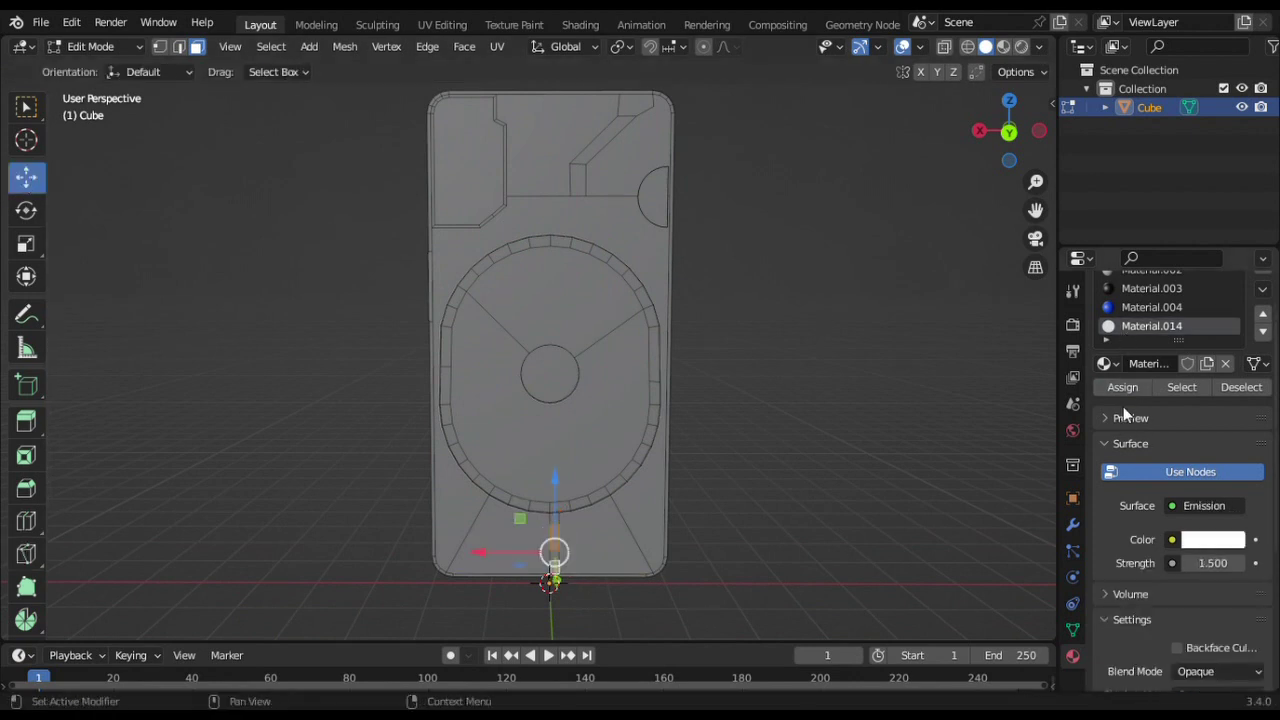
left_click_drag(1035, 209, 1038, 241)
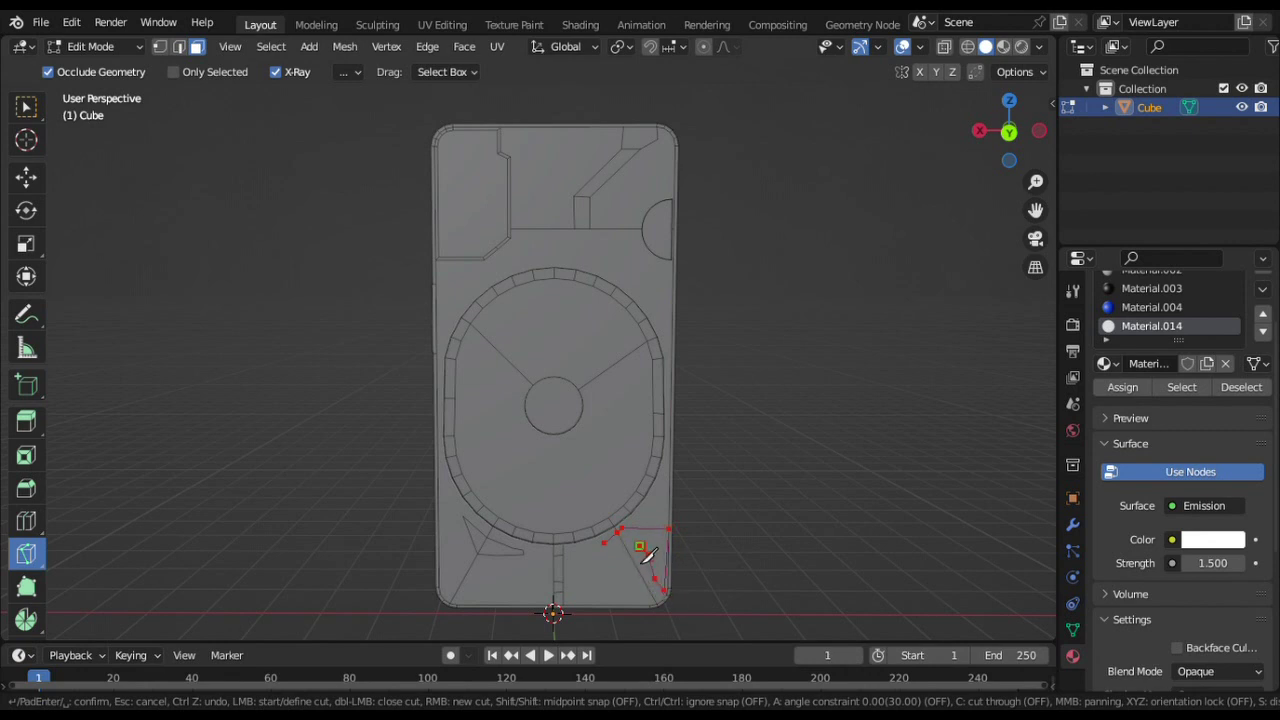
left_click(495, 540)
mouse_move(651, 540)
middle_mouse_down()
mouse_move(745, 505)
mouse_move(486, 194)
mouse_move(695, 275)
middle_mouse_up()
left_click(748, 508)
left_click(486, 194)
left_click(696, 278)
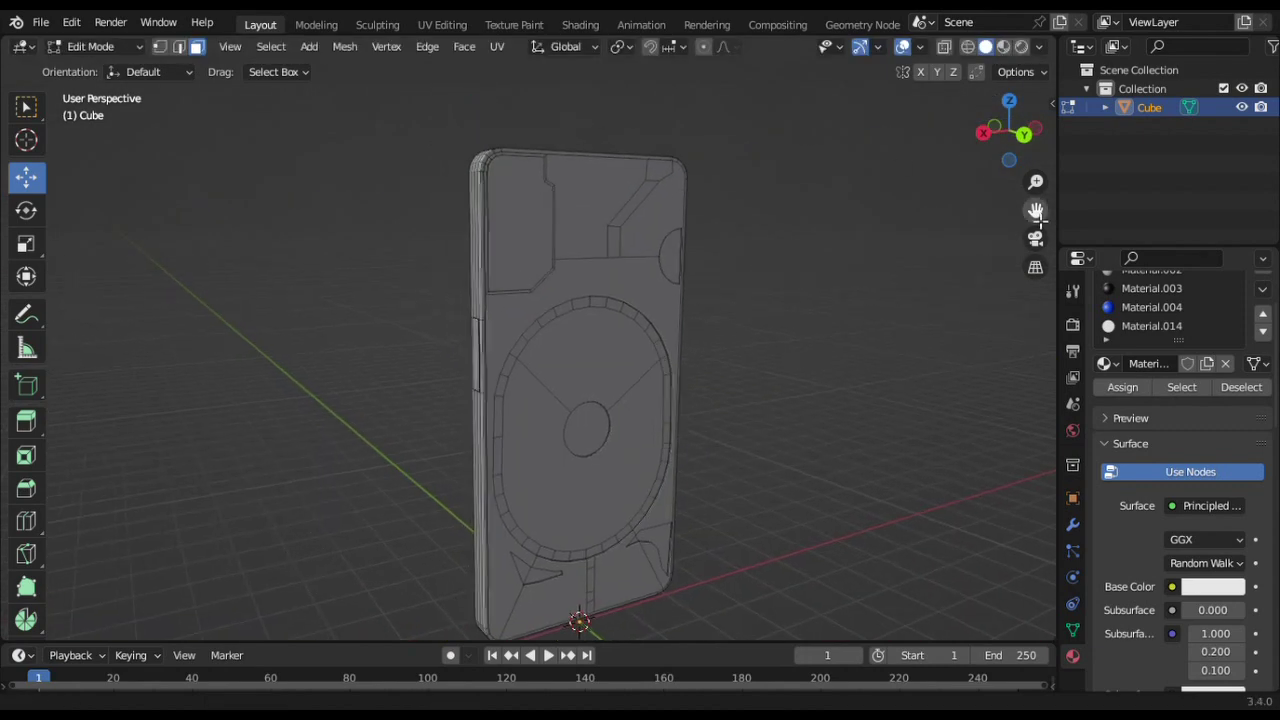
- Switch to Material Preview and pick the glowing Material.014
left_click(1009, 118)
scroll(880, 209, "up", 3)
key("Tab")
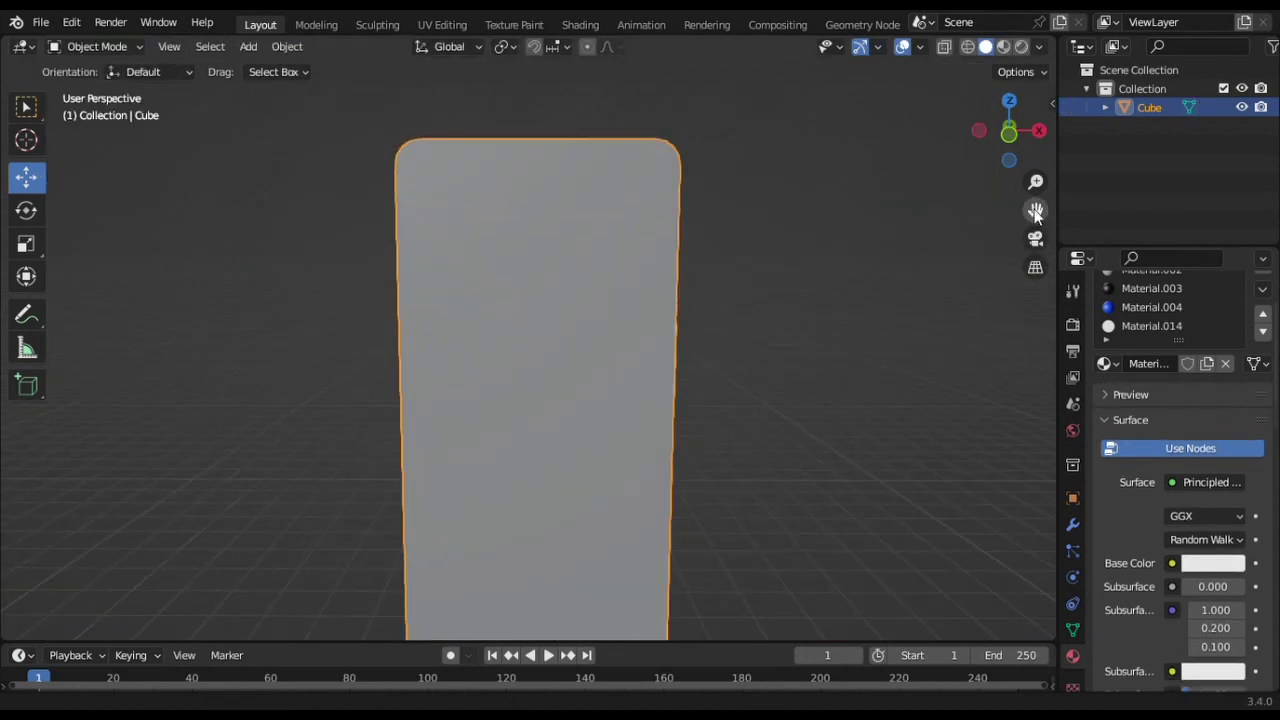
key("z")
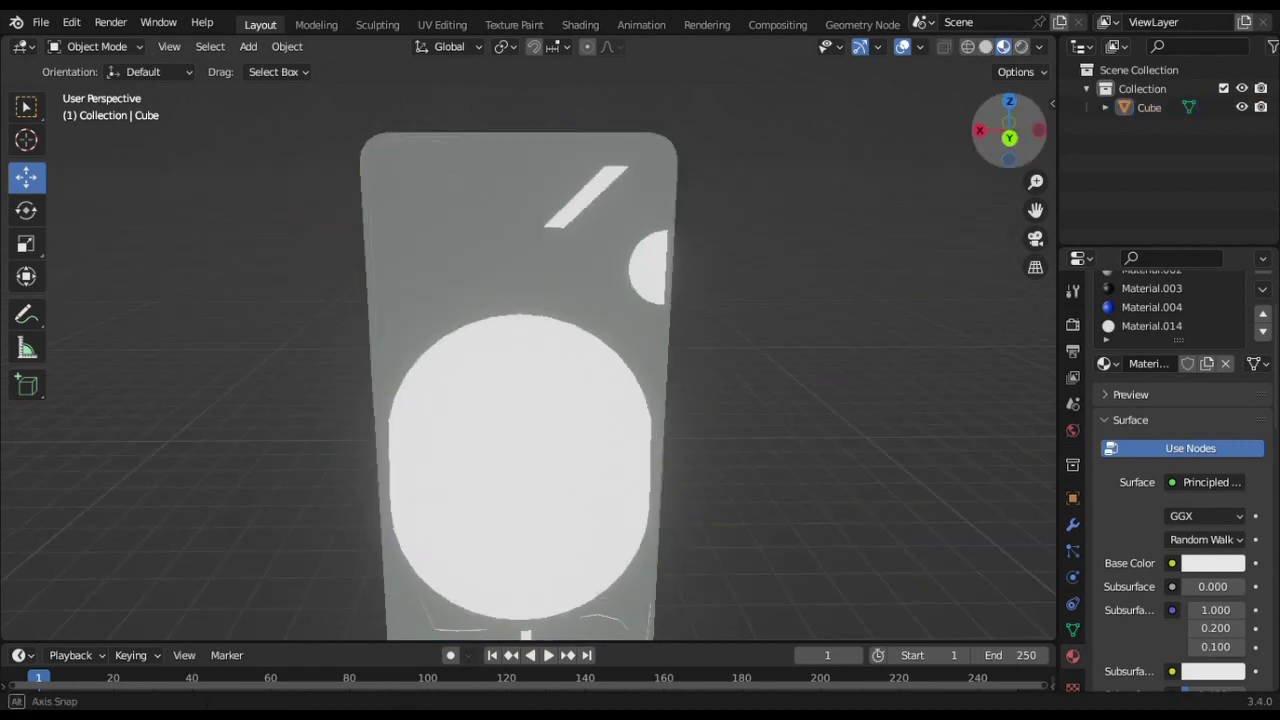
left_click_drag(1021, 143, 1137, 328)
left_click(1137, 328)
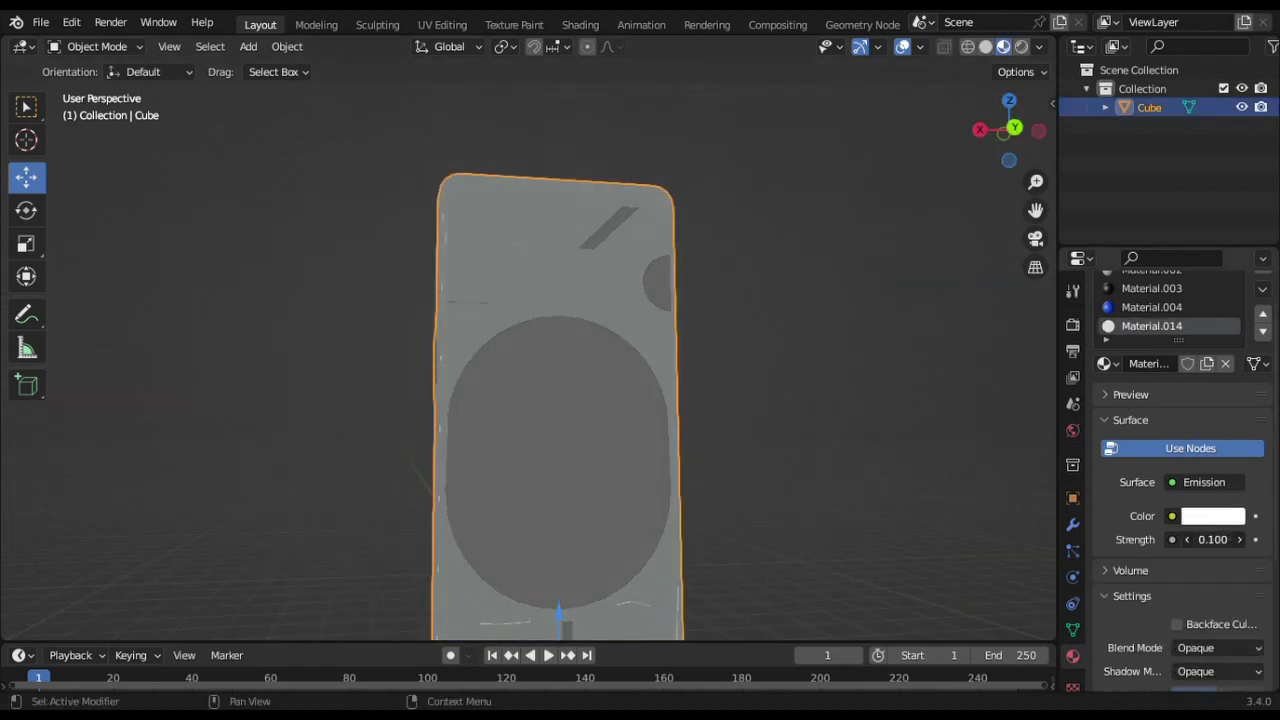
middle_click_drag(620, 380, 531, 386)
- Assign Material.002 to the inner oval faces of the phone's back
key("Tab")
scroll(1180, 400, "up", 3)
left_click(1150, 344)
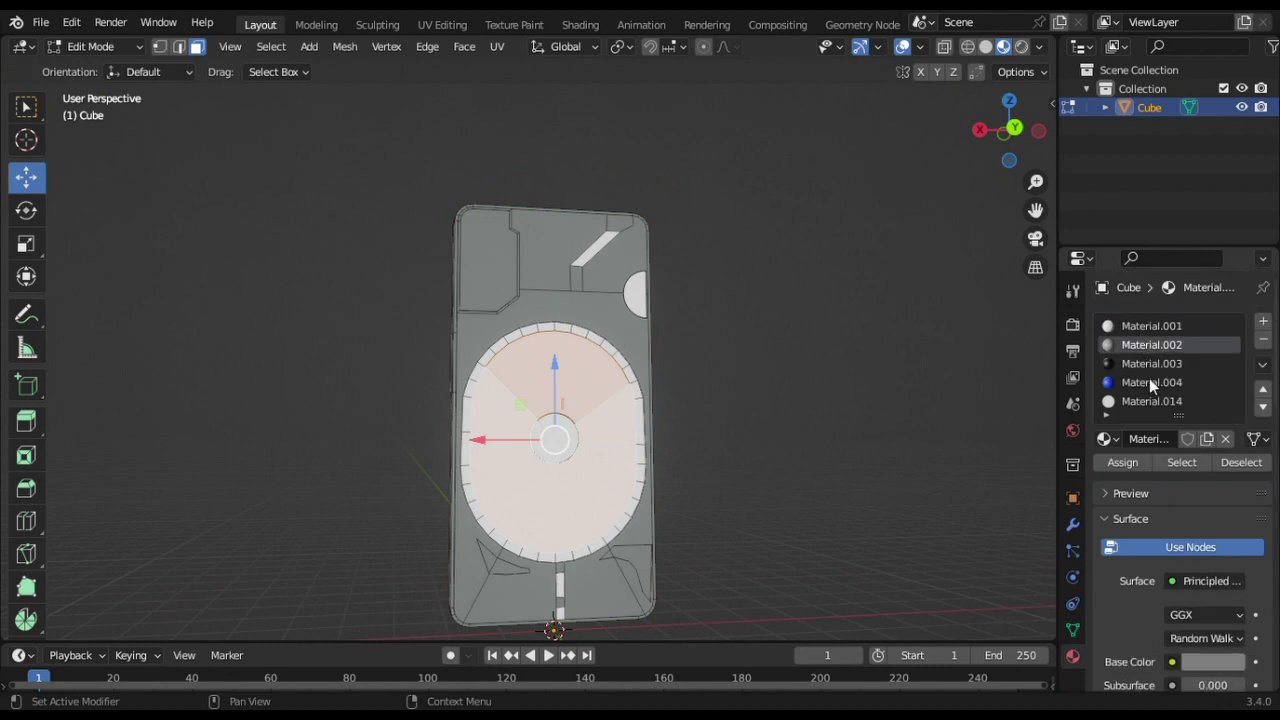
left_click(1122, 462)
scroll(791, 388, "up", 2)
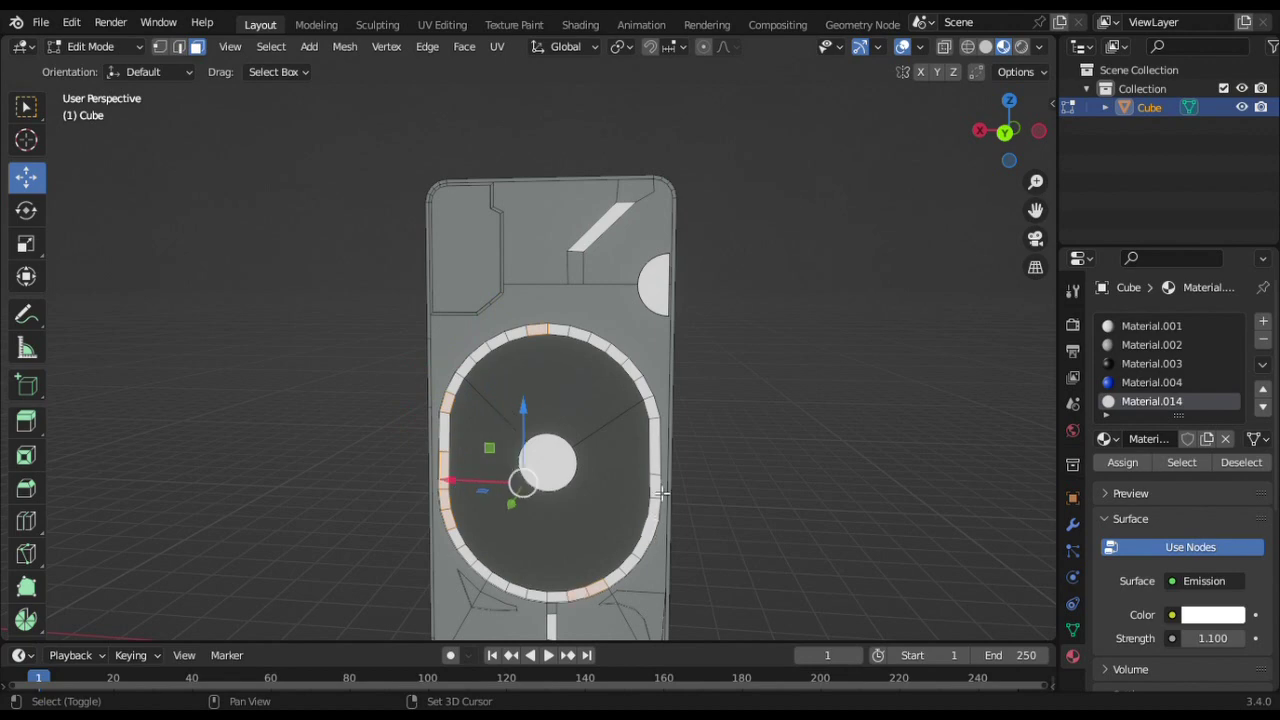
left_click(815, 377)
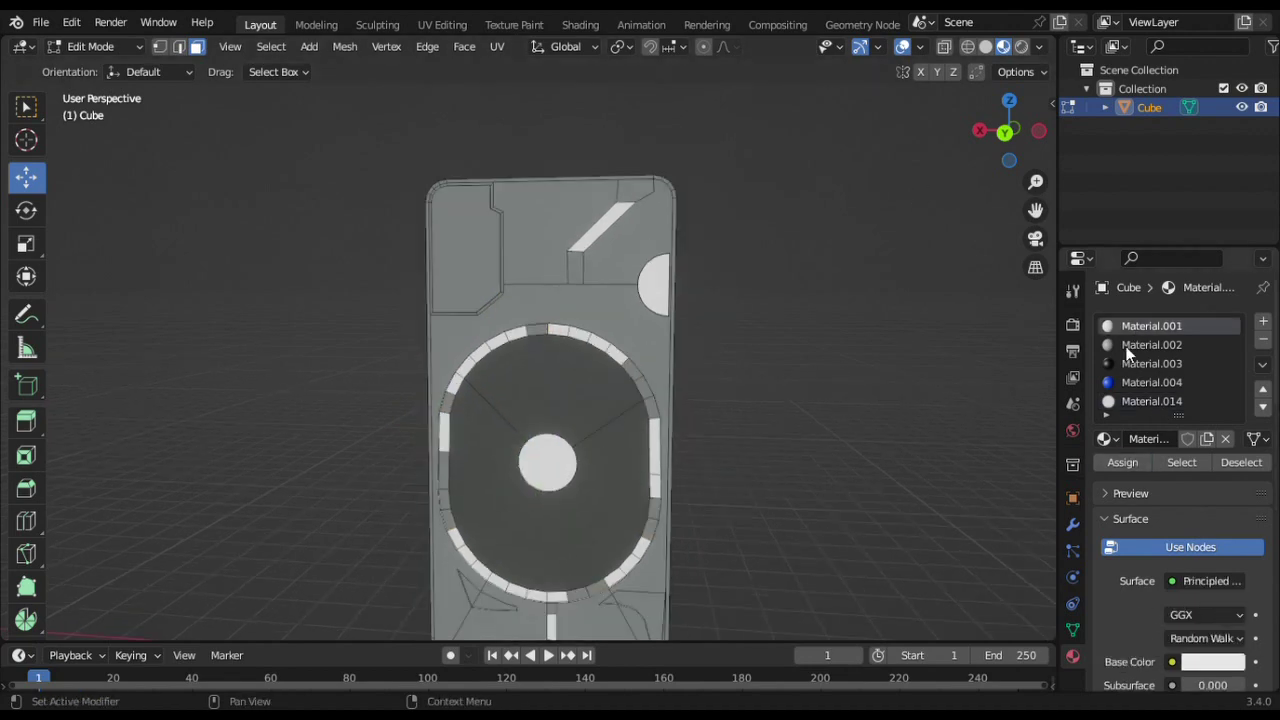
- Check the glowing back in object mode, then deselect the central oval faces
left_click_drag(980, 130, 960, 223)
scroll(951, 249, "up", 2)
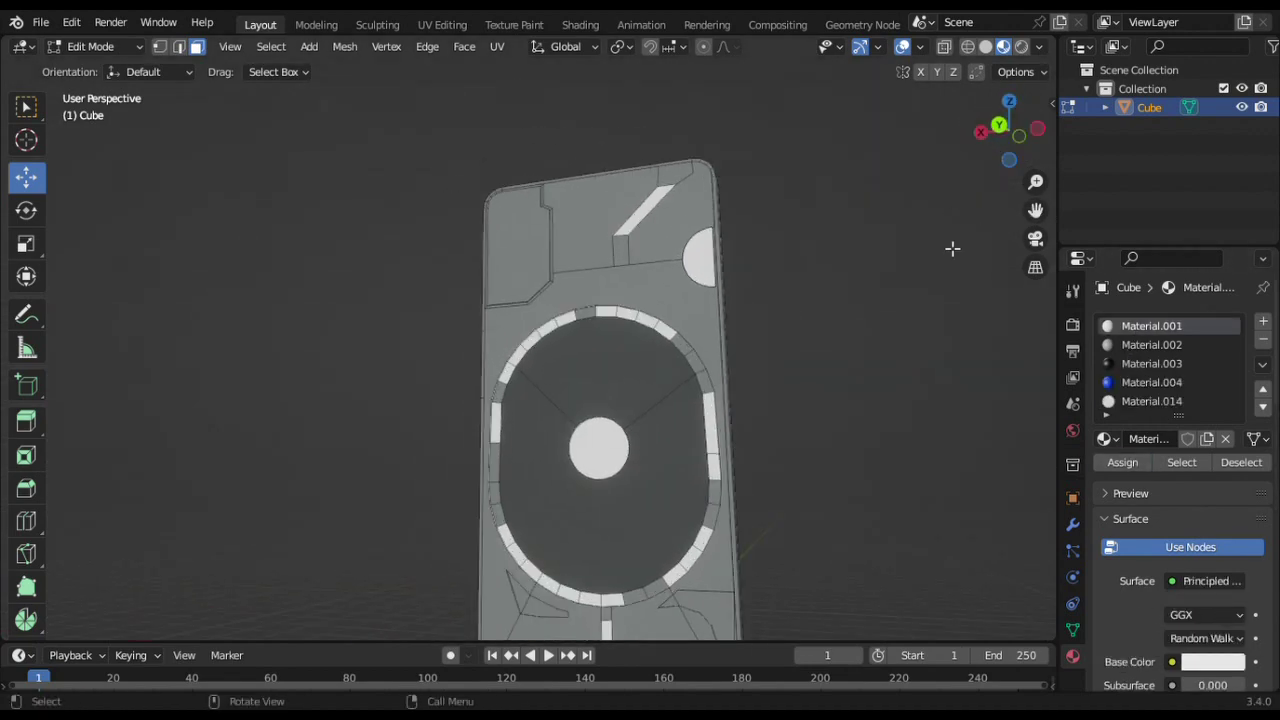
key("Tab")
left_click(785, 218)
left_click_drag(1008, 129, 627, 418)
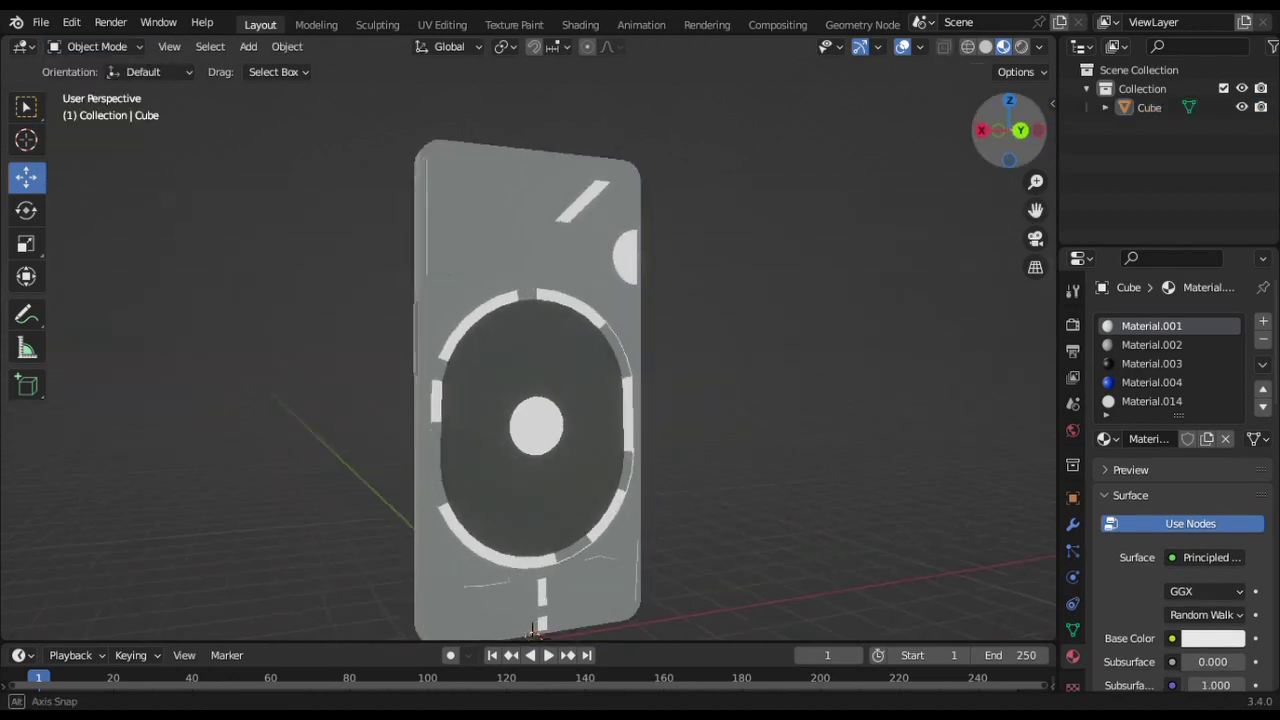
left_click(93, 92)
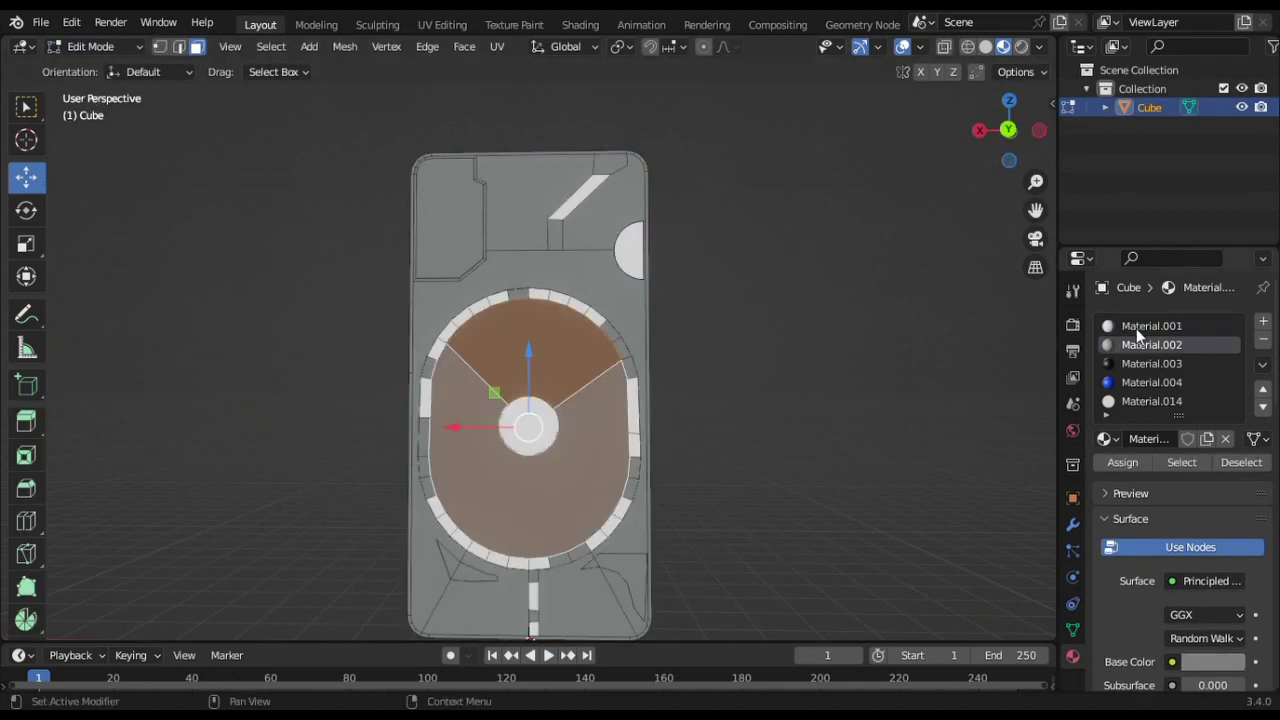
left_click(1122, 462)
mouse_move(1008, 130)
left_mouse_down()
mouse_move(975, 179)
mouse_move(1008, 130)
left_mouse_up()
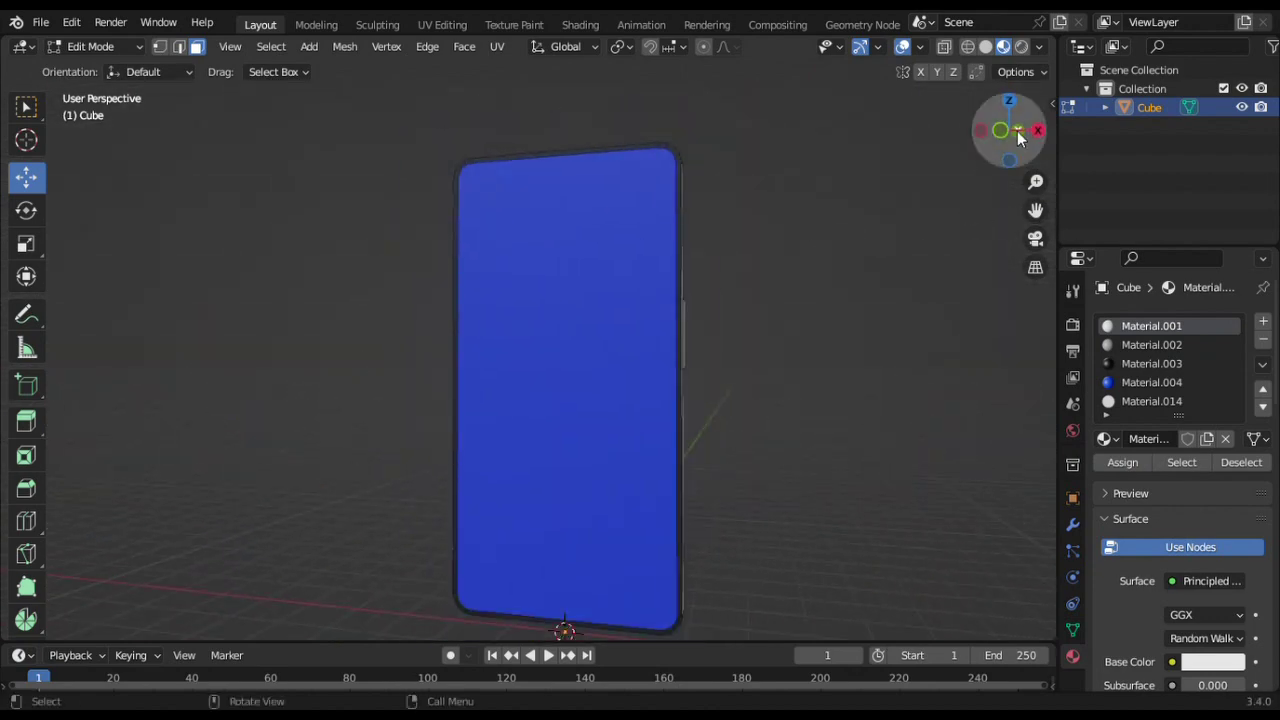
left_click(90, 46)
- Add a cylinder, isolate it in Local View, and rotate it 90° about X
left_click(118, 69)
left_click(248, 46)
left_click(430, 165)
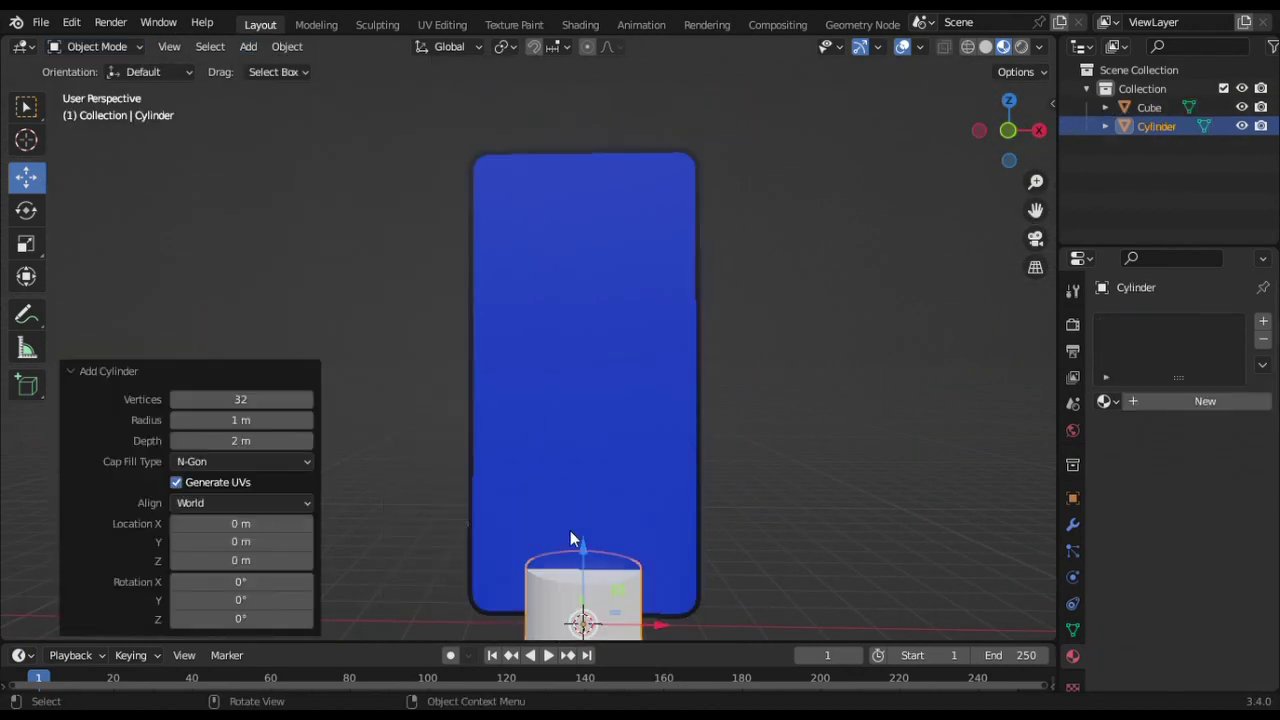
key("KP_Divide")
middle_click_drag(617, 339, 89, 203)
left_click(26, 210)
left_click_drag(520, 290, 312, 576)
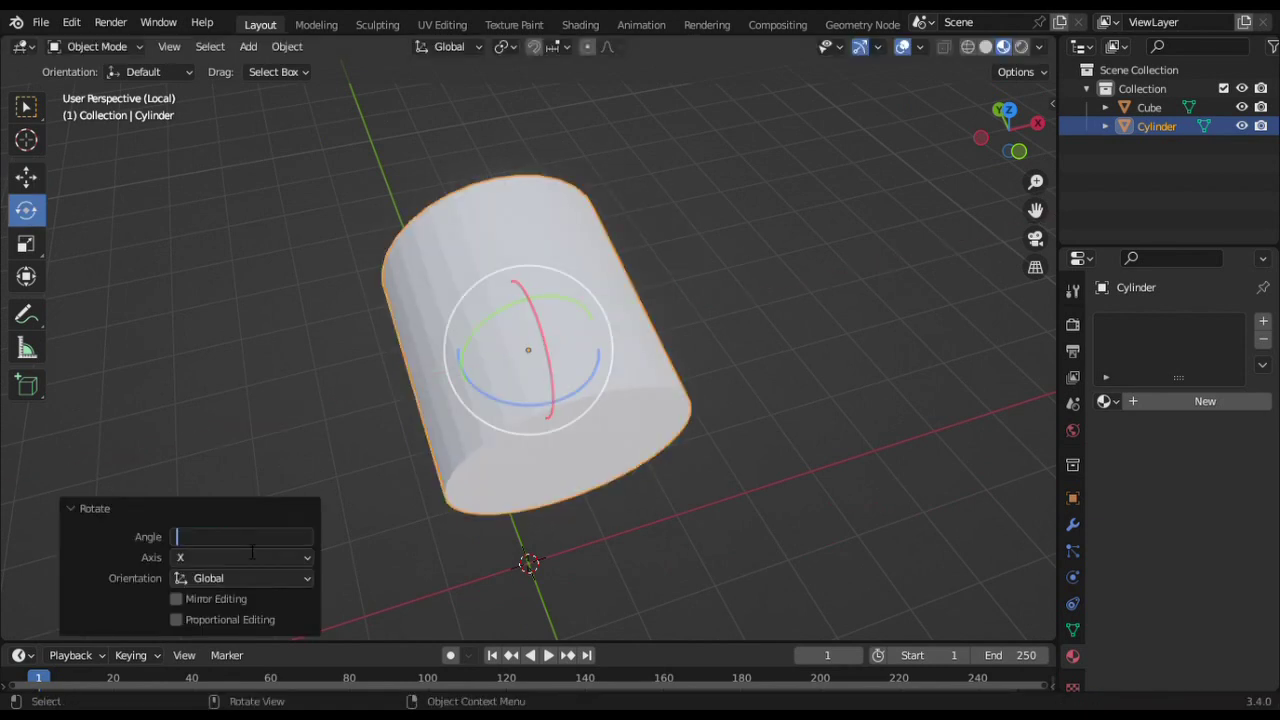
type("90")
key("Return")
left_click_drag(1005, 128, 1010, 110)
left_click(90, 46)
- Select the cylinder's front rim faces and give them new white Material.015
left_click(90, 86)
key("i")
left_click(850, 274)
key("ctrl+z")
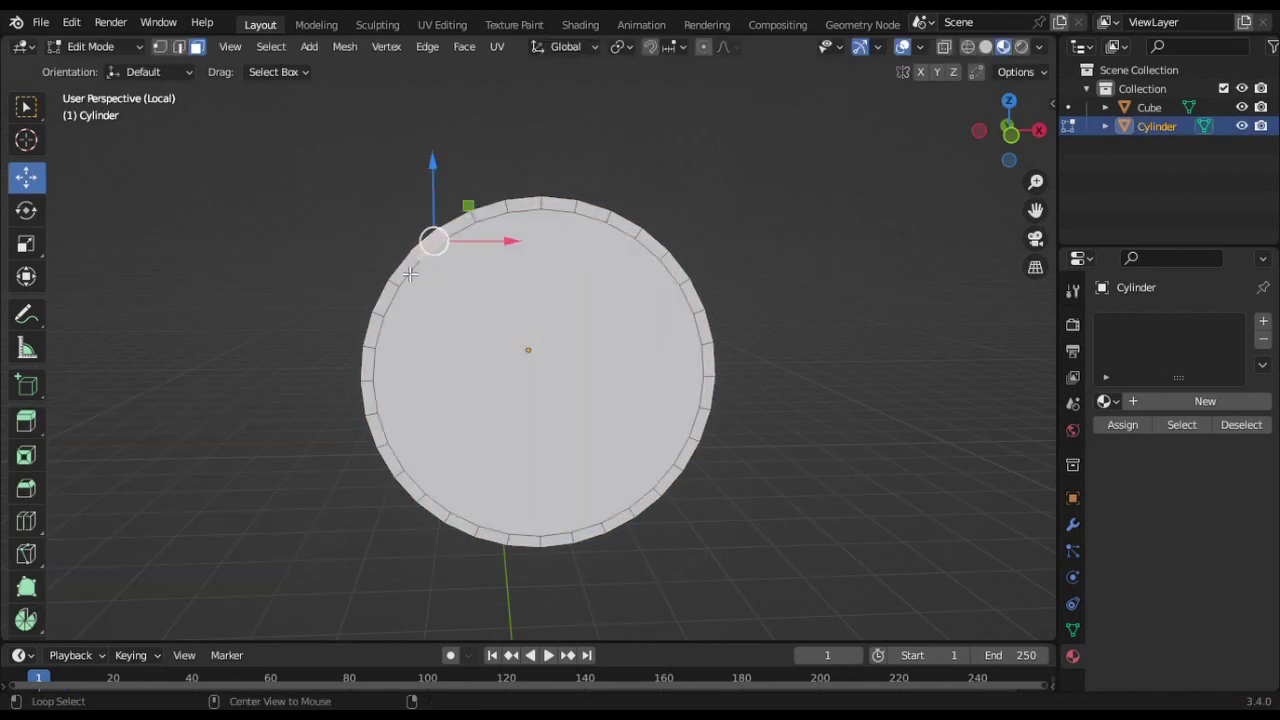
left_click(403, 396, "ctrl")
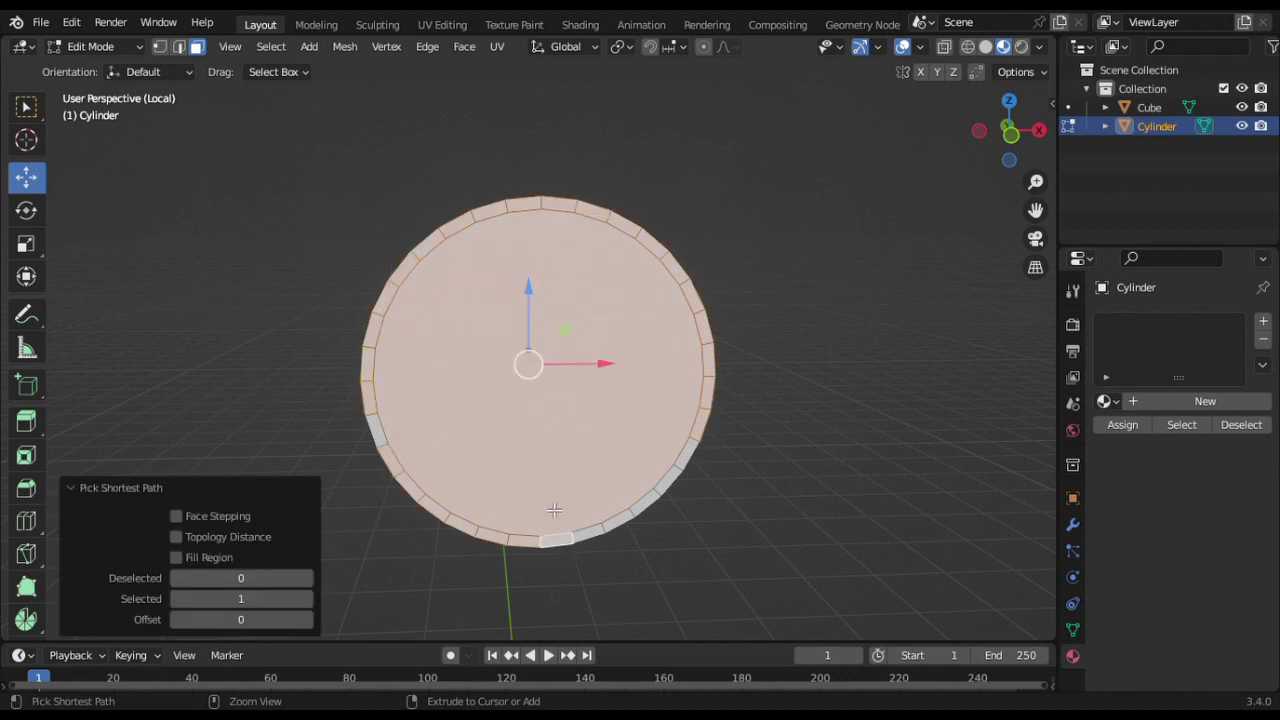
left_click(694, 487, "shift")
left_click(1205, 401)
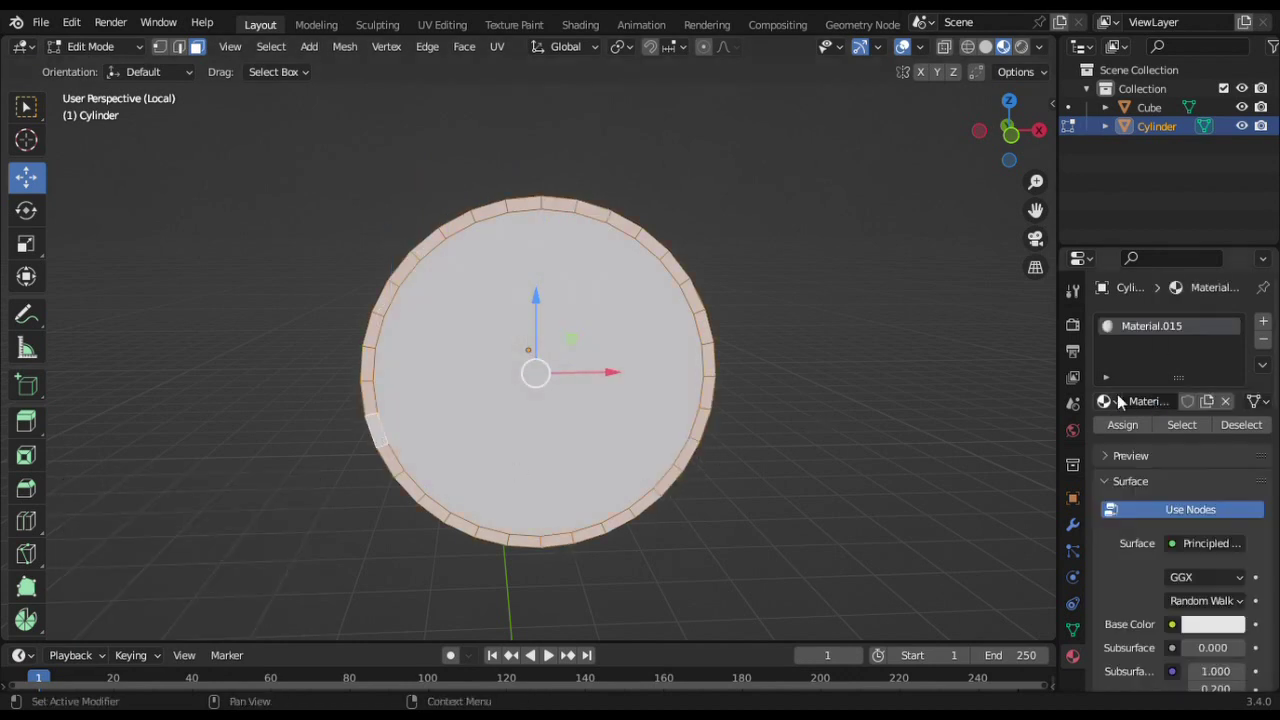
- Inset the front faces and assign a new black Material.016 to the ring
key("i")
left_click(826, 309)
left_click_drag(988, 144, 960, 170)
left_click(1263, 321)
left_click(1170, 438)
left_click(1212, 662)
left_click(1122, 462)
- Inset the centre face and extrude it slightly inward
middle_click_drag(470, 400, 558, 386)
key("i")
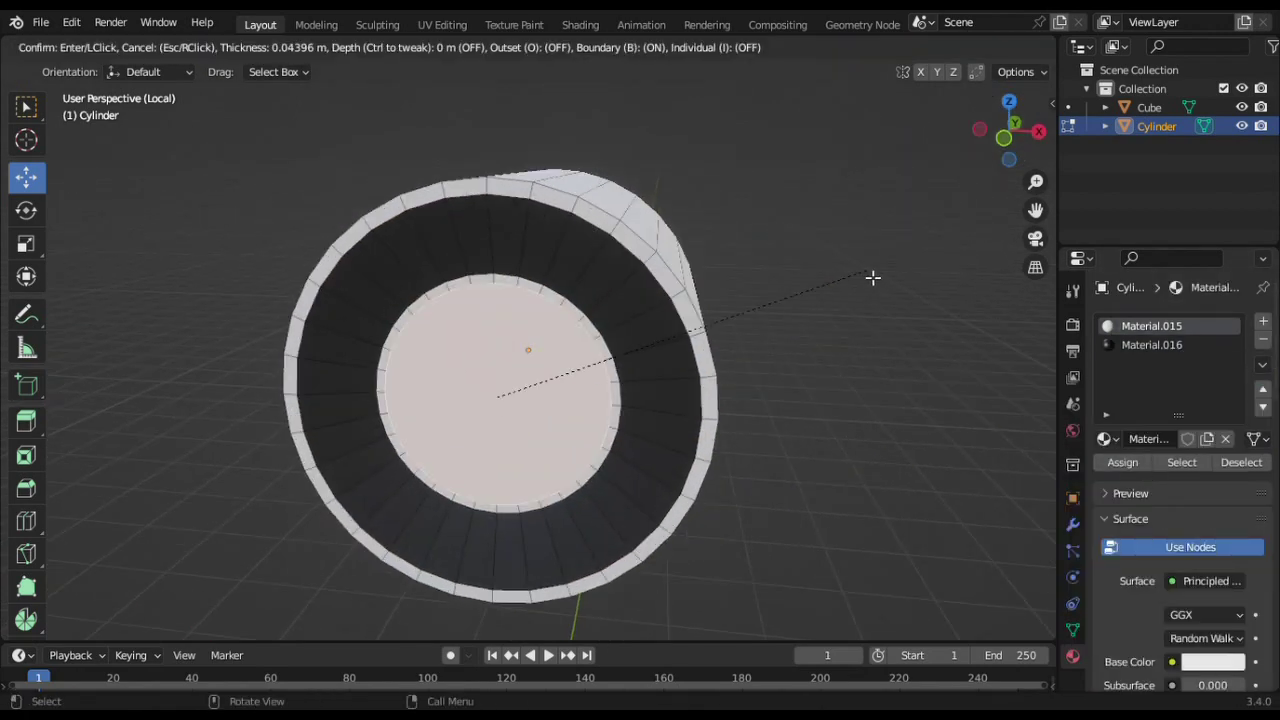
left_click(871, 277)
middle_click_drag(871, 277, 786, 366)
key("e")
left_click(853, 333)
middle_click_drag(853, 333, 772, 328)
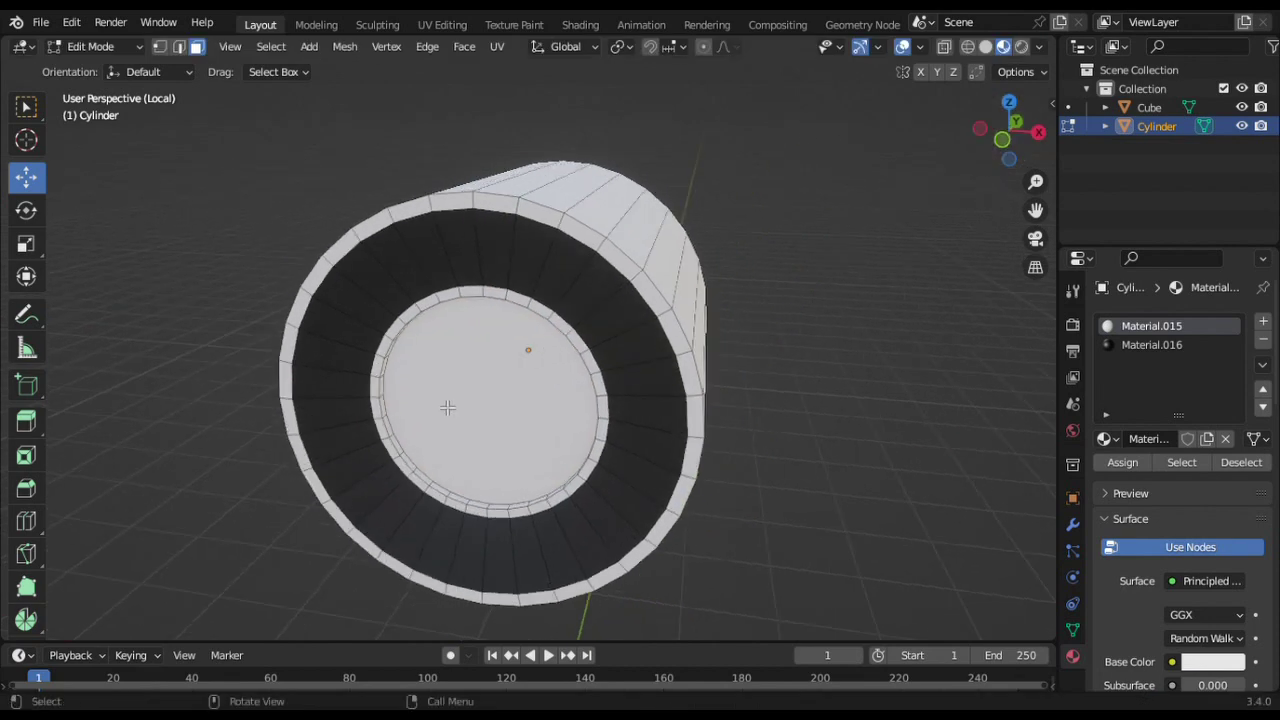
key("i")
left_click(523, 366)
mouse_move(523, 366)
middle_mouse_down()
mouse_move(523, 349)
mouse_move(463, 411)
middle_mouse_up()
- Inset the centre again, box-select the inner disc faces, and add a third material slot
right_click(697, 440)
key("i")
right_click(773, 484)
key("i")
left_click(773, 484)
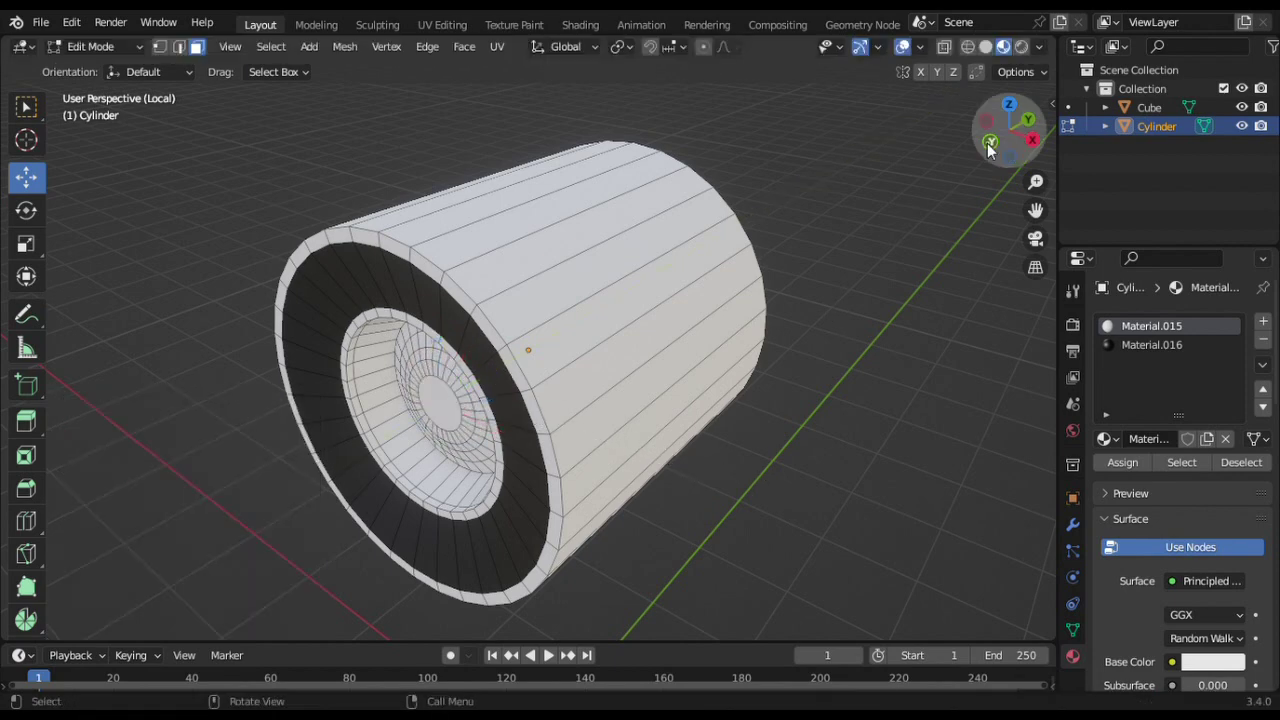
left_click(989, 141)
key("b")
left_click_drag(502, 316, 493, 295)
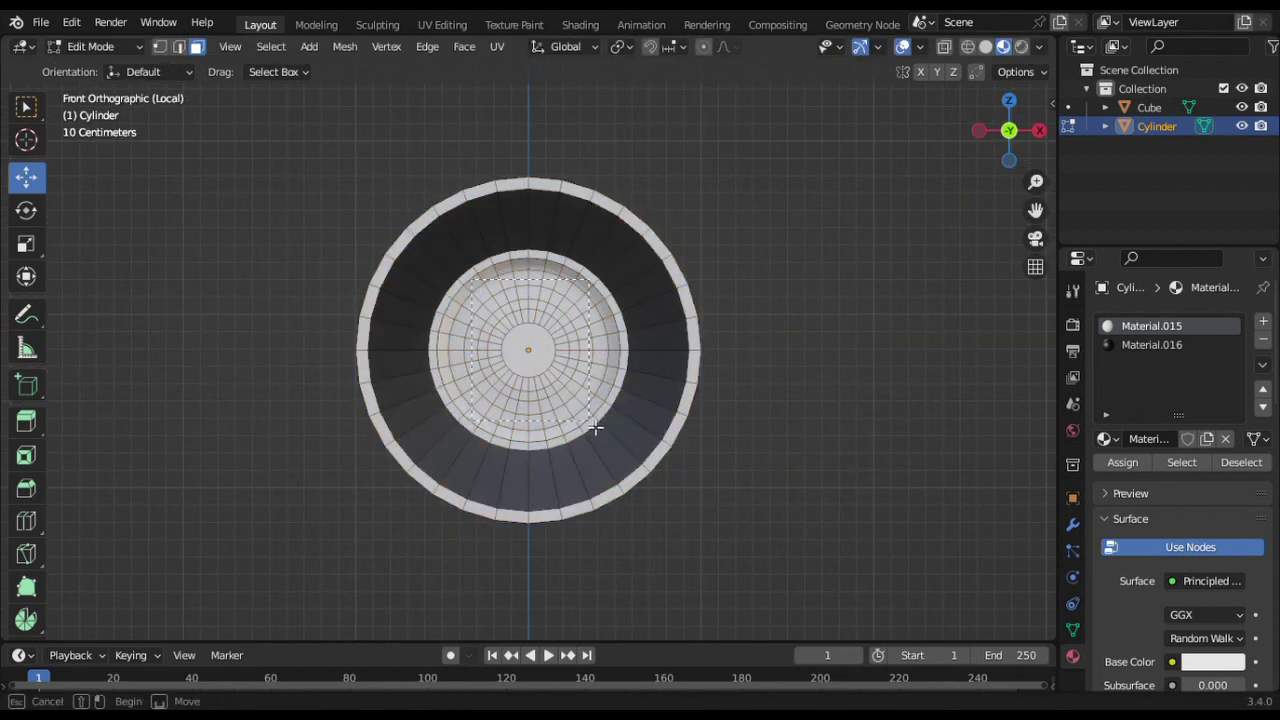
left_click_drag(595, 427, 597, 425)
scroll(860, 253, "up", 3)
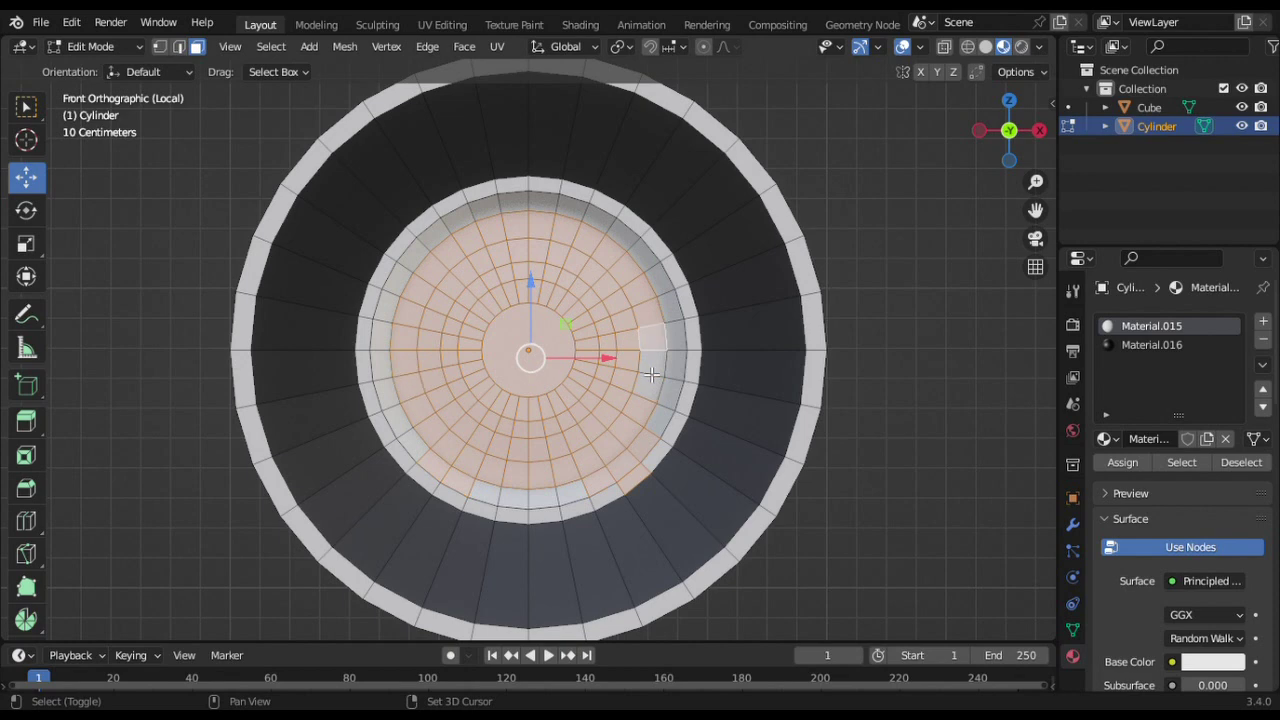
middle_click_drag(638, 487, 680, 470)
left_click(1263, 321)
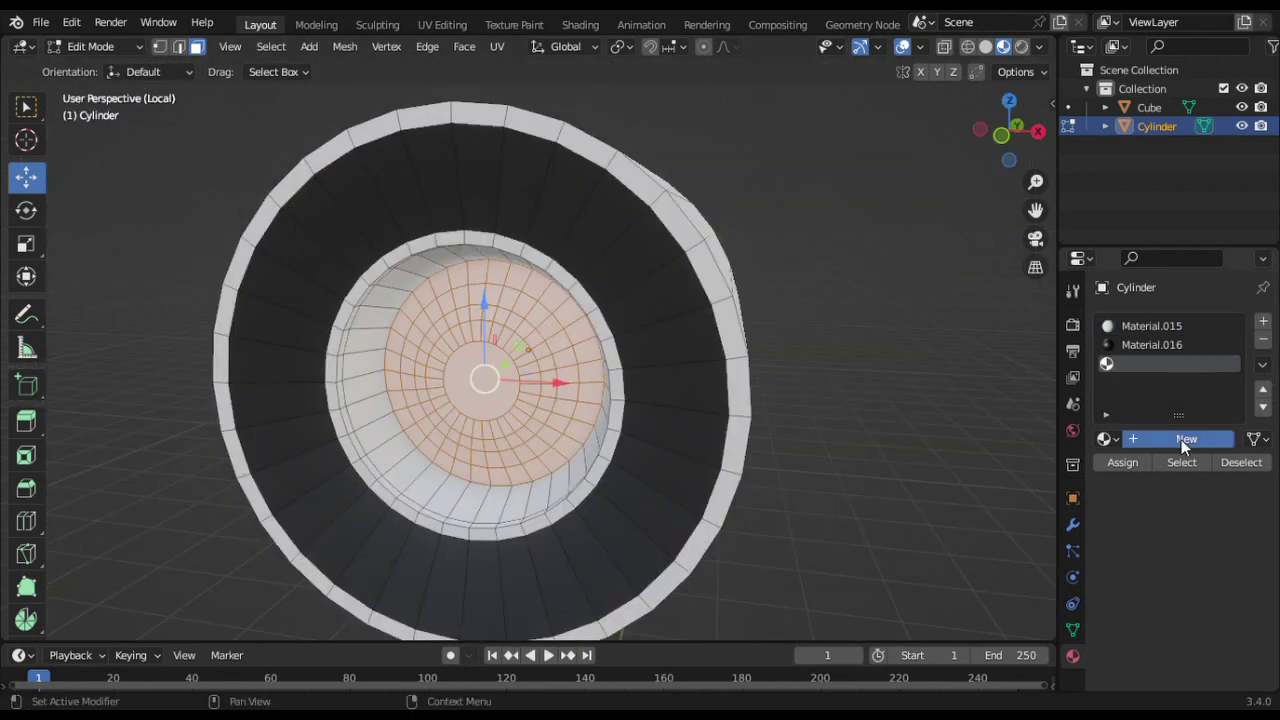
- Give the inner disc new dark-blue metallic Material.017 with Alpha Blend and alpha-clipped shadows
left_click(1181, 439)
scroll(1193, 506, "down", 1)
left_click(1213, 543)
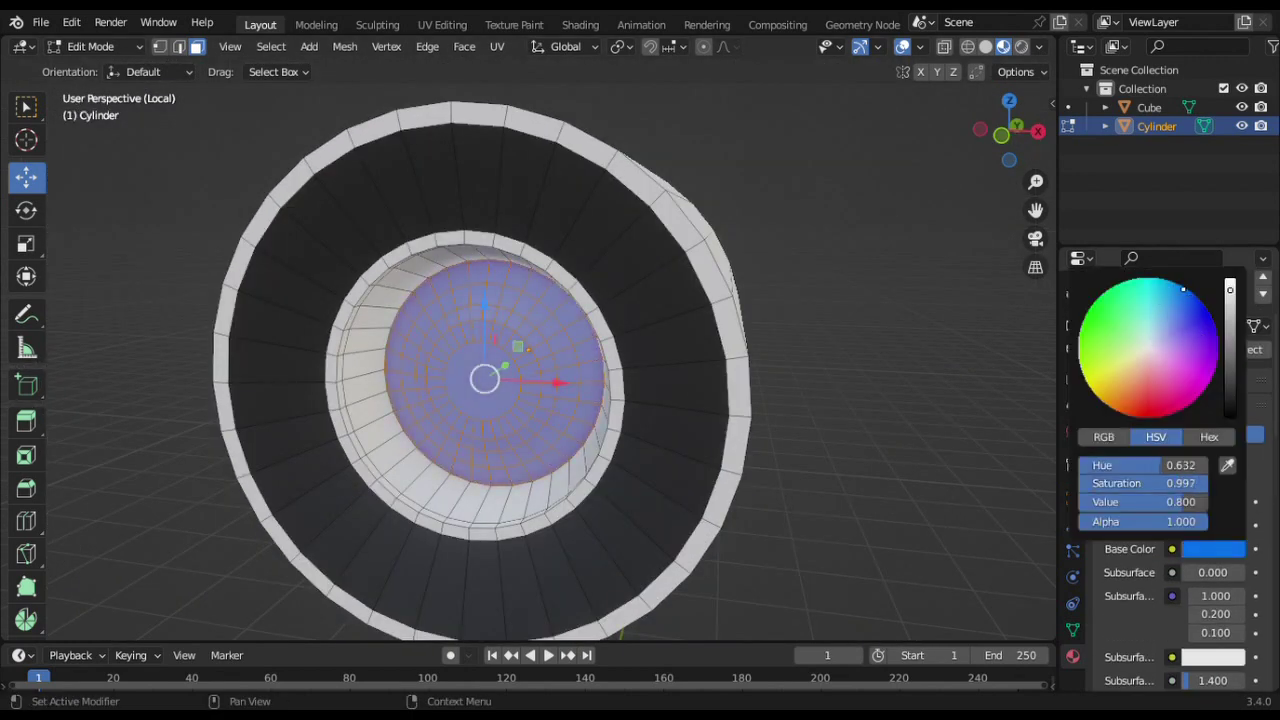
left_click_drag(1160, 330, 1187, 290)
scroll(1171, 522, "down", 10)
scroll(1152, 469, "up", 4)
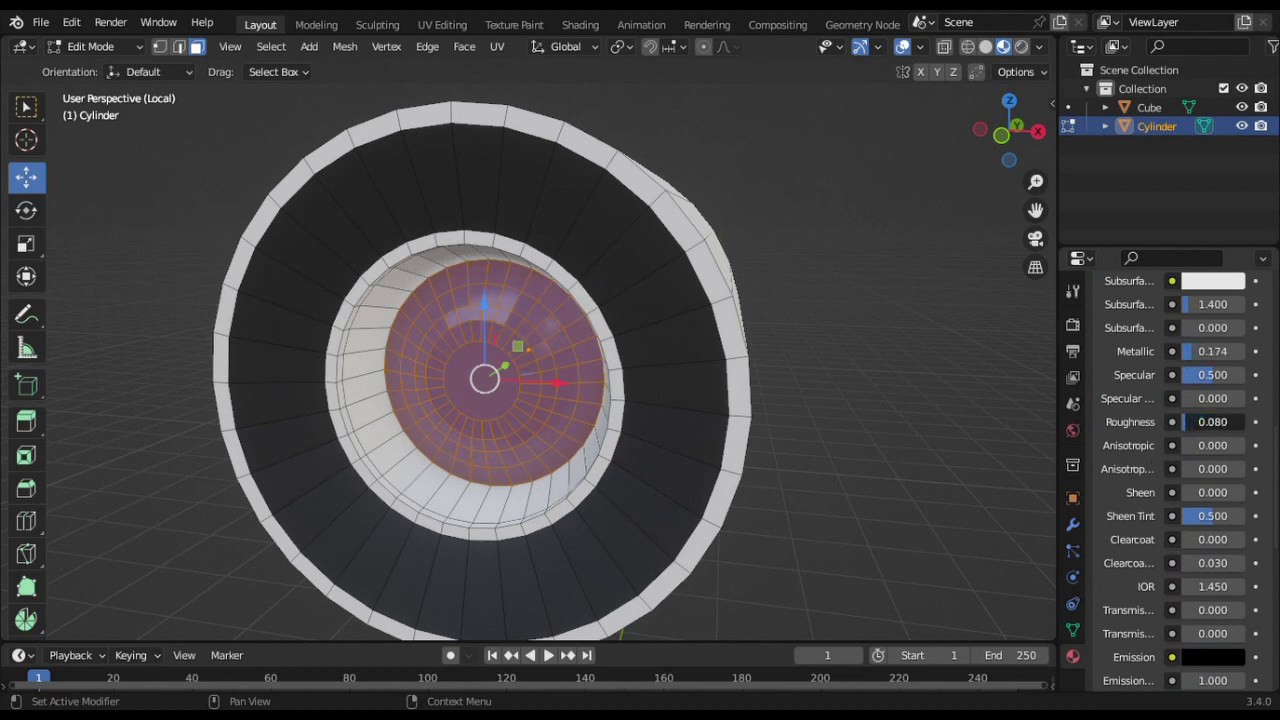
scroll(1180, 500, "down", 6)
scroll(1180, 500, "down", 3)
left_click(1218, 507)
left_click(1178, 591)
left_click(1218, 530)
left_click(1178, 592)
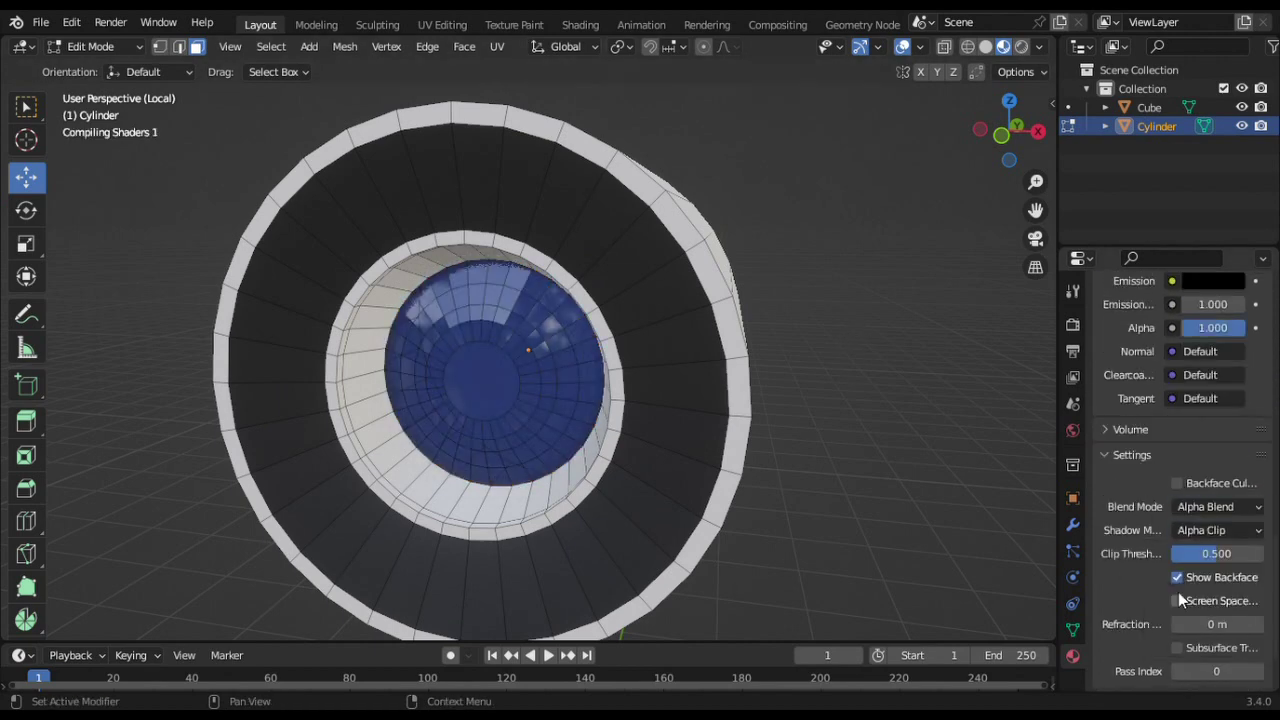
scroll(1178, 597, "up", 5)
- Return to Object Mode, shade the cylinder smooth, and adjust its material values
key("Tab")
right_click(609, 274)
left_click(560, 237)
left_click_drag(1008, 128, 1015, 132)
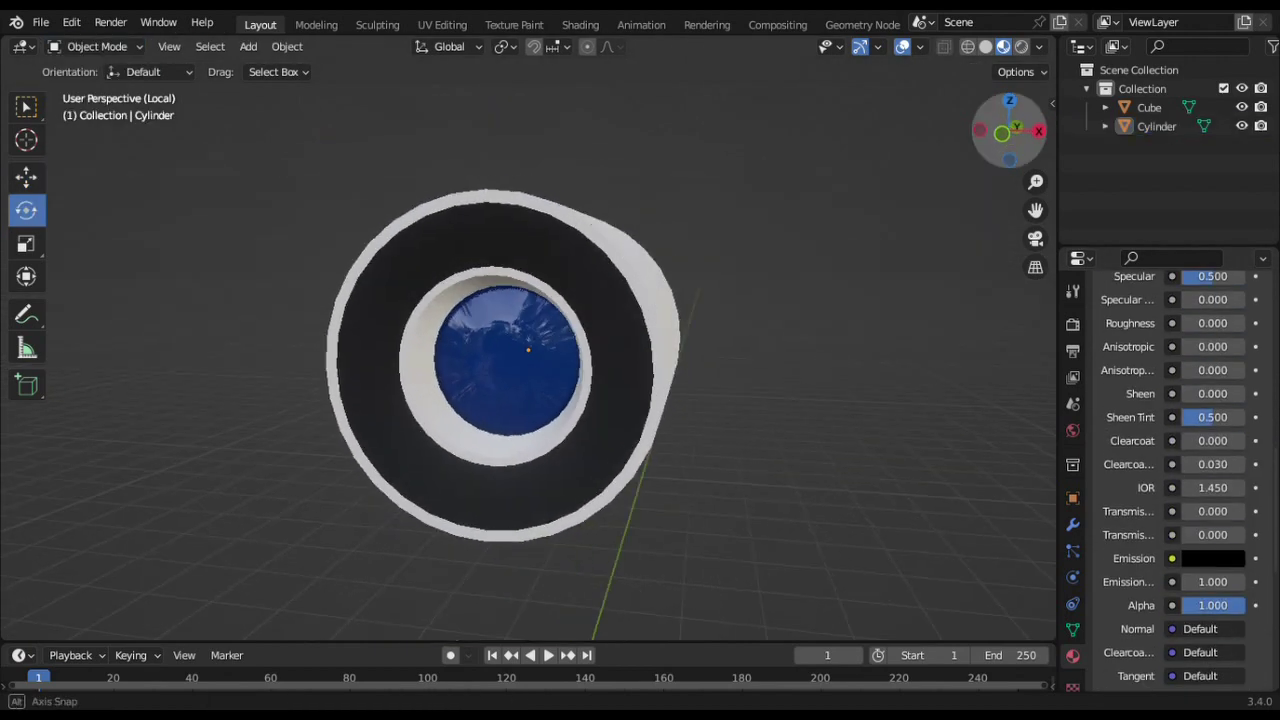
scroll(1091, 433, "down", 4)
left_click_drag(1212, 455, 1190, 455)
middle_click_drag(788, 320, 760, 330)
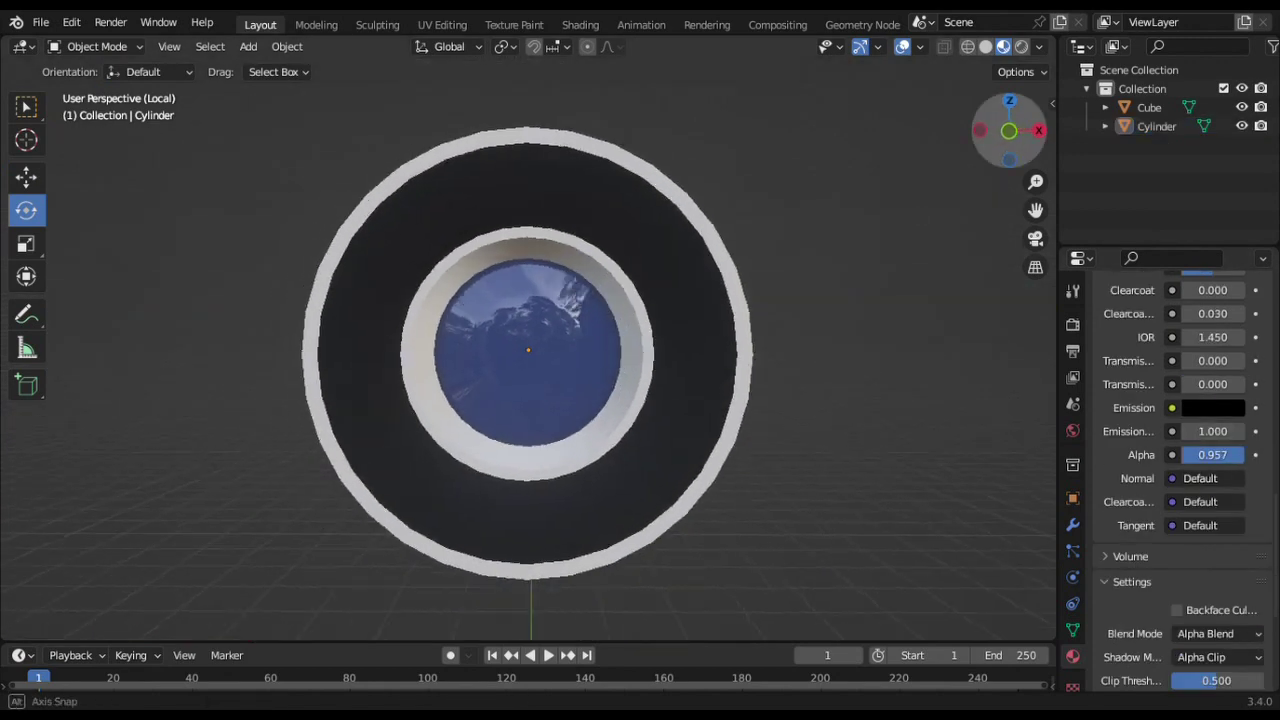
scroll(1190, 447, "up", 5)
left_click_drag(1205, 515, 1260, 515)
mouse_move(760, 330)
middle_mouse_down()
mouse_move(857, 243)
mouse_move(700, 330)
middle_mouse_up()
- Try a grey base colour on the cylinder body, then undo those material tweaks
left_click(606, 374)
scroll(1165, 477, "up", 5)
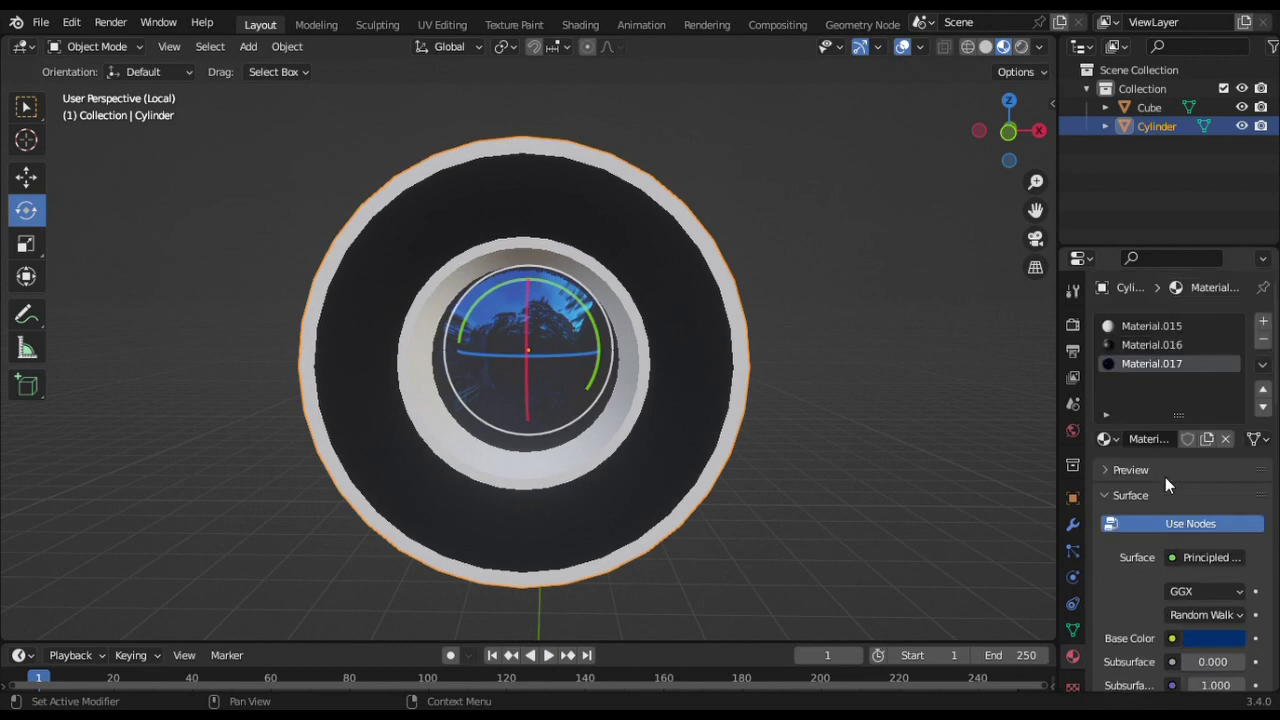
left_click(1204, 638)
left_click_drag(1200, 603, 1165, 603)
scroll(1165, 500, "down", 5)
left_click_drag(1240, 478, 1200, 478)
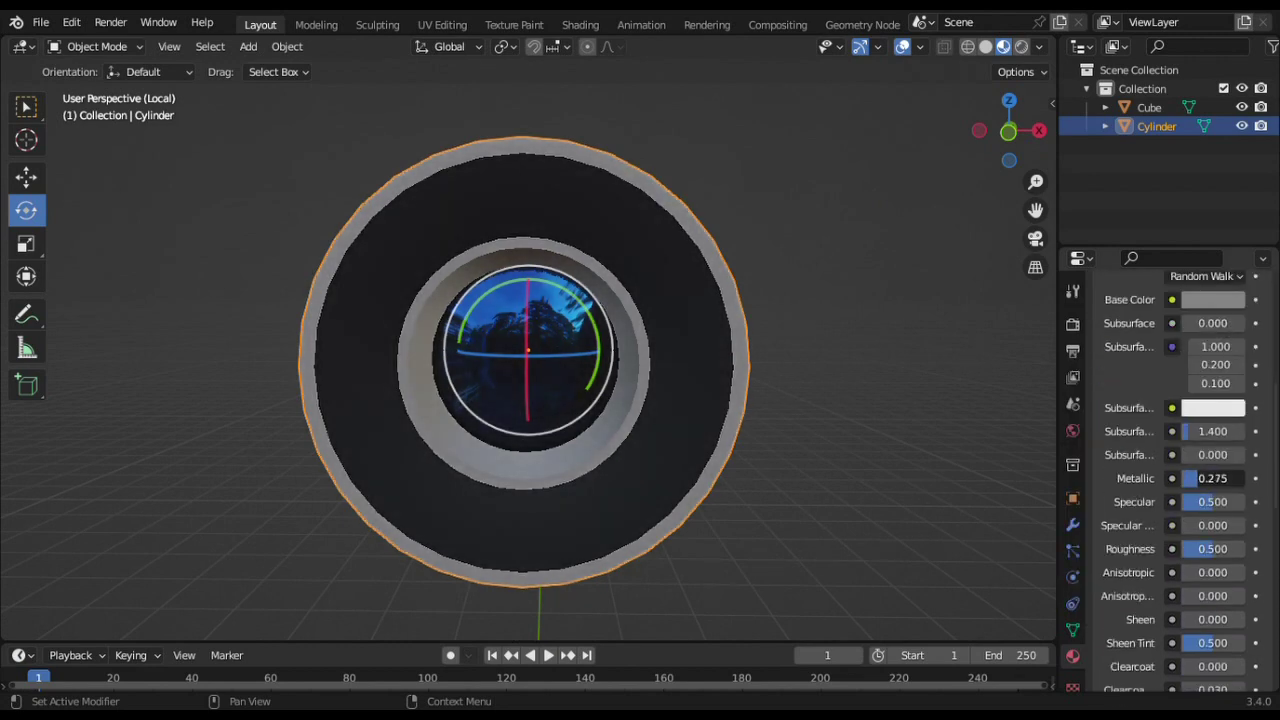
key("ctrl+z")
scroll(774, 279, "down", 2)
key("ctrl+z")
key("ctrl+z")
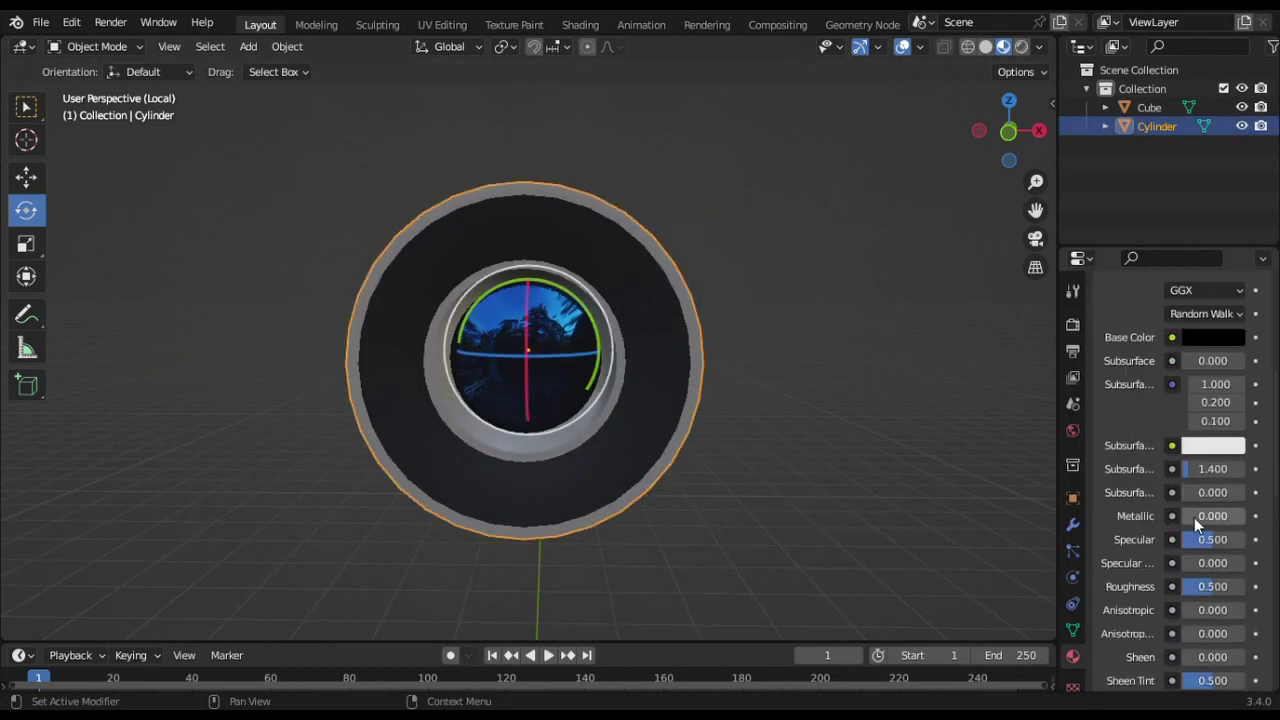
key("ctrl+z")
scroll(600, 330, "up", 4)
- Exit Local View, rotate the cylinder 90° about X, and raise it along Z
mouse_move(560, 330)
middle_mouse_down()
mouse_move(700, 330)
mouse_move(620, 314)
middle_mouse_up()
left_click(645, 313)
key("slash")
left_click_drag(620, 314, 560, 470)
type("90")
key("Return")
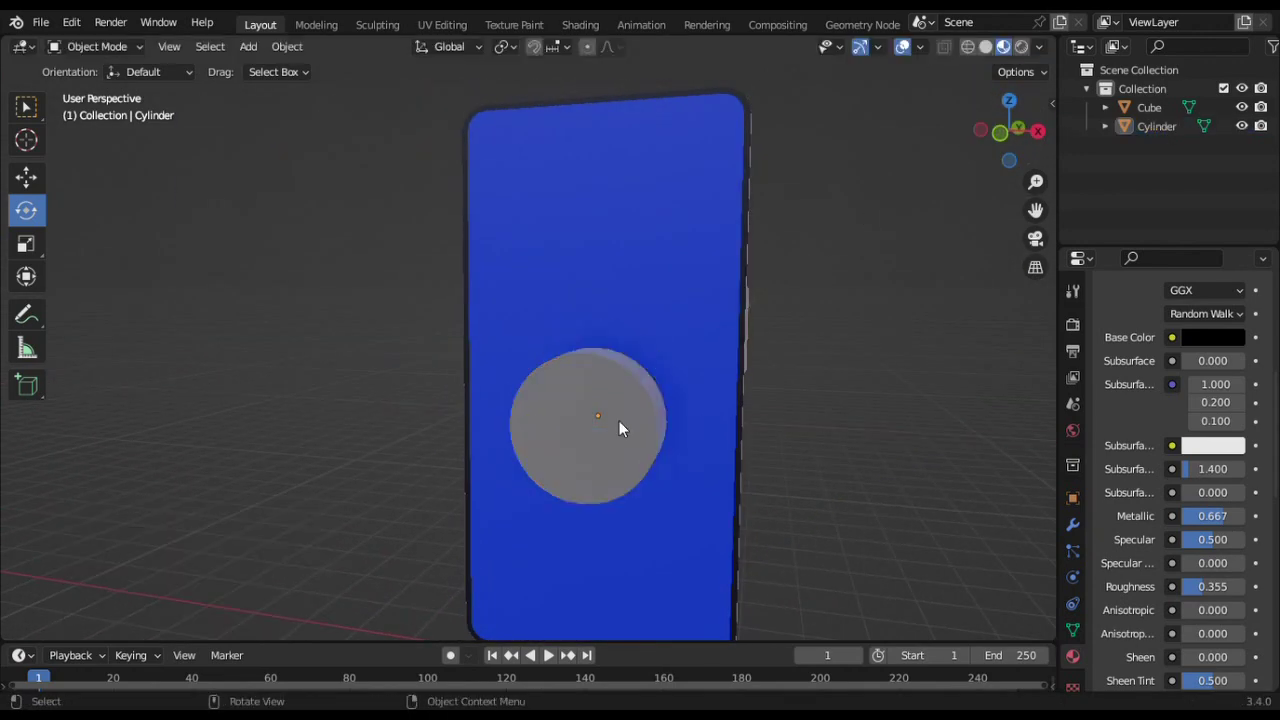
key("g")
key("z")
left_click(600, 300)
- Shrink the lens cylinder to 0.462 and place it at the phone back's top left
middle_click_drag(600, 300, 688, 250)
key("s")
left_click(660, 245)
scroll(560, 300, "up", 3)
middle_click_drag(560, 300, 600, 280)
left_click_drag(505, 249, 427, 151)
left_click(972, 130)
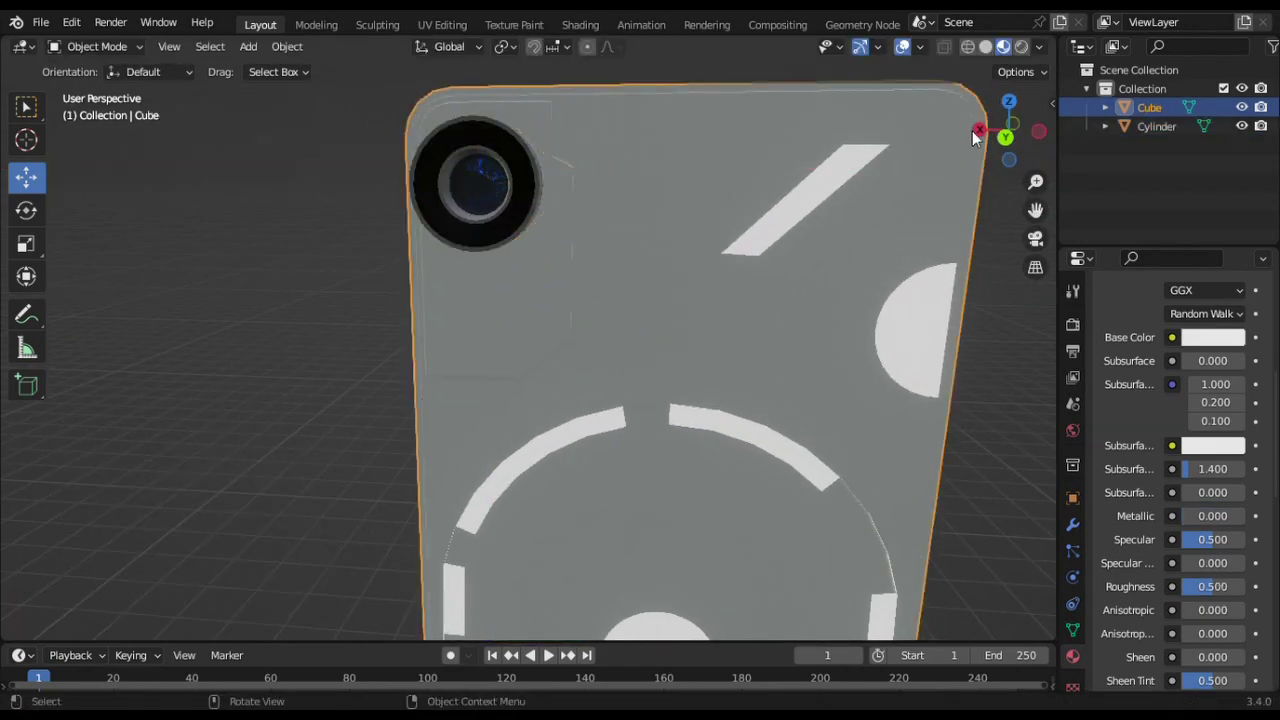
- Try adding a Boolean modifier to the phone body, then undo it
key("ctrl+z")
scroll(670, 297, "down", 3)
left_click_drag(1000, 129, 690, 237)
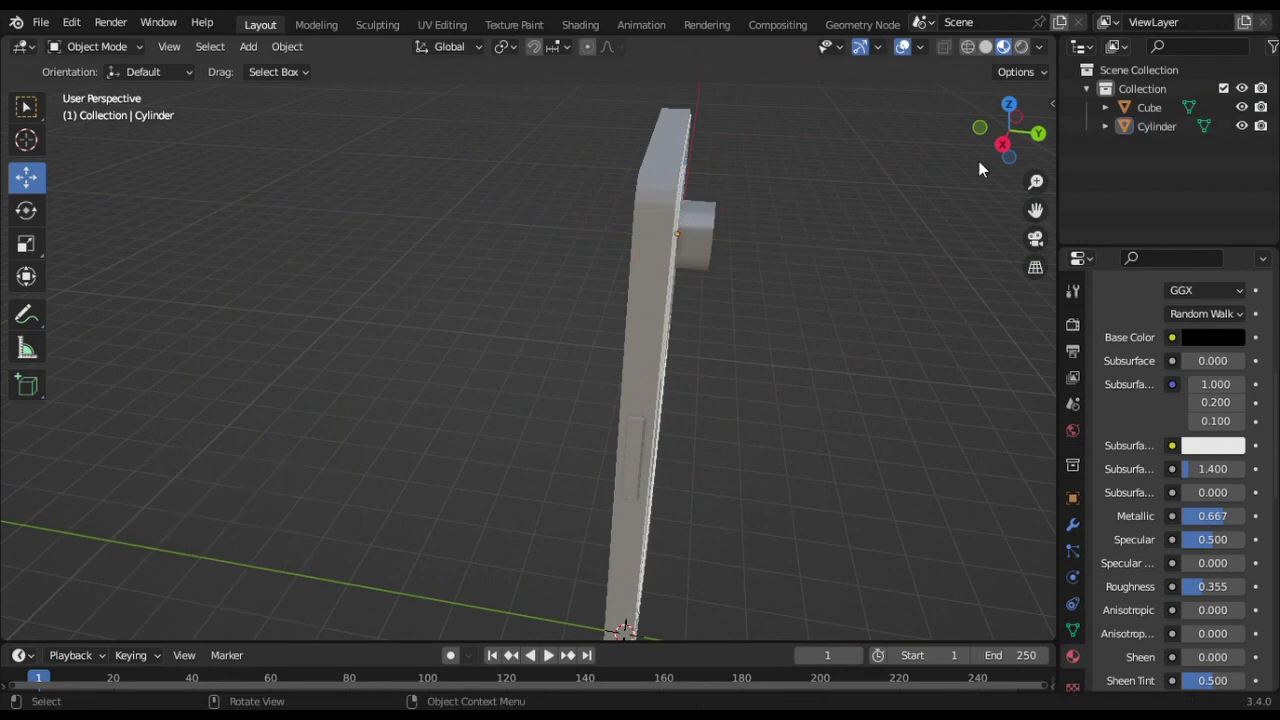
middle_click_drag(690, 237, 543, 300)
left_click(543, 300)
left_click(1072, 524)
left_click(1180, 321)
left_click(889, 418)
key("ctrl+z")
- Scale the lens cylinder down twice and check it from Back Orthographic view
left_click_drag(1008, 128, 990, 138)
left_click(630, 270)
key("s")
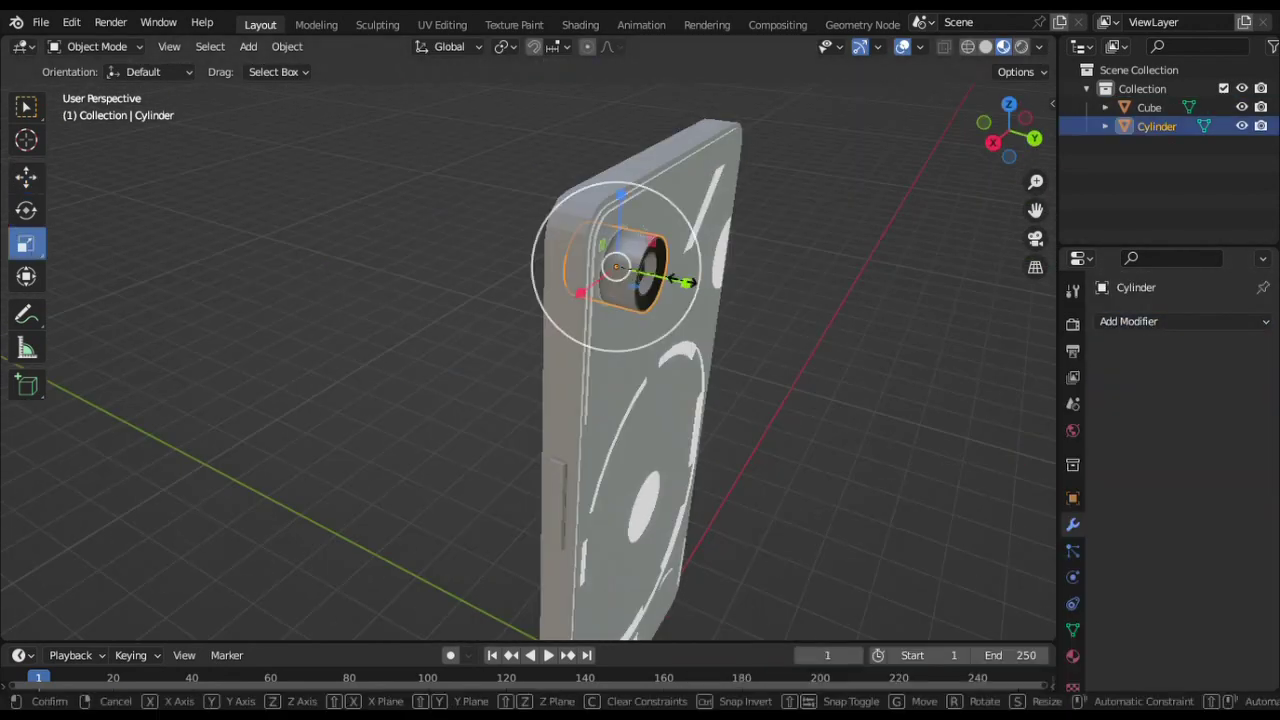
left_click(645, 263)
middle_click_drag(645, 263, 900, 178)
key("s")
left_click(591, 323)
key("ctrl+KP_1")
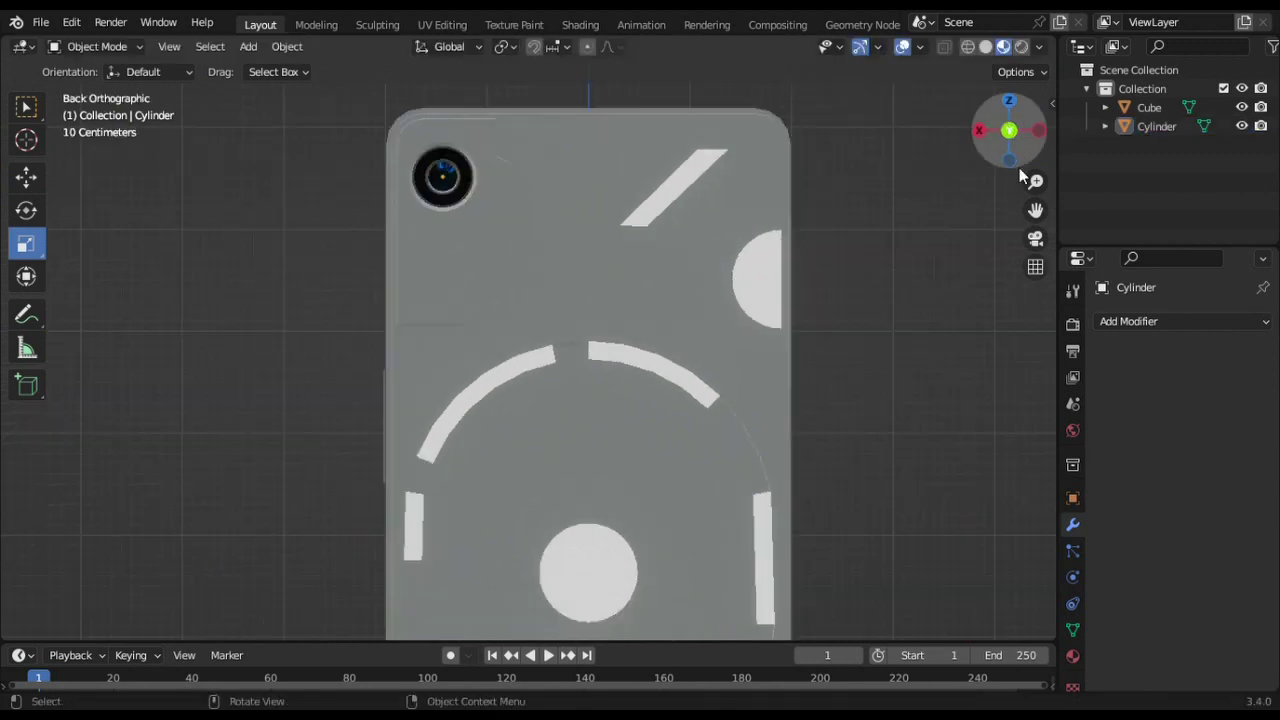
left_click(26, 176)
left_click(458, 220)
- Rescale the lens to about 0.793 so it fits the phone's top-left back corner
left_click(960, 160)
middle_click_drag(960, 160, 700, 300)
left_click(26, 243)
left_click(590, 262)
left_click_drag(596, 339, 650, 270)
left_click(936, 153)
mouse_move(936, 153)
middle_mouse_down()
mouse_move(1005, 135)
mouse_move(818, 198)
middle_mouse_up()
left_click(428, 215)
scroll(944, 172, "down", 2)
right_click(414, 313)
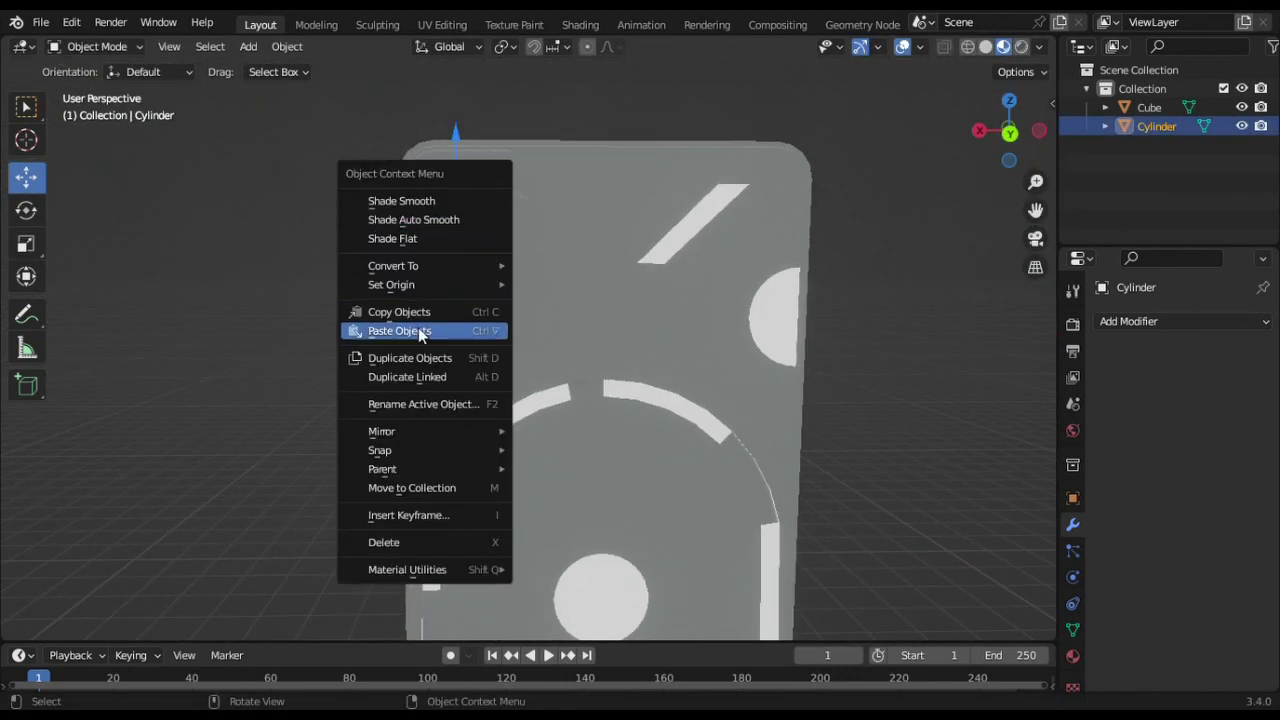
- Duplicate the camera lens cylinder and slide the copy down below the first lens
left_click(414, 313)
key("z")
left_click(462, 236)
middle_click_drag(462, 236, 600, 300)
left_click(26, 243)
left_click(623, 396)
left_click(26, 177)
left_click_drag(614, 397, 640, 395)
- Try a Boolean modifier on the phone body, then undo it
middle_click_drag(897, 313, 760, 300)
left_click(760, 300)
left_click(1183, 321)
left_click(870, 383)
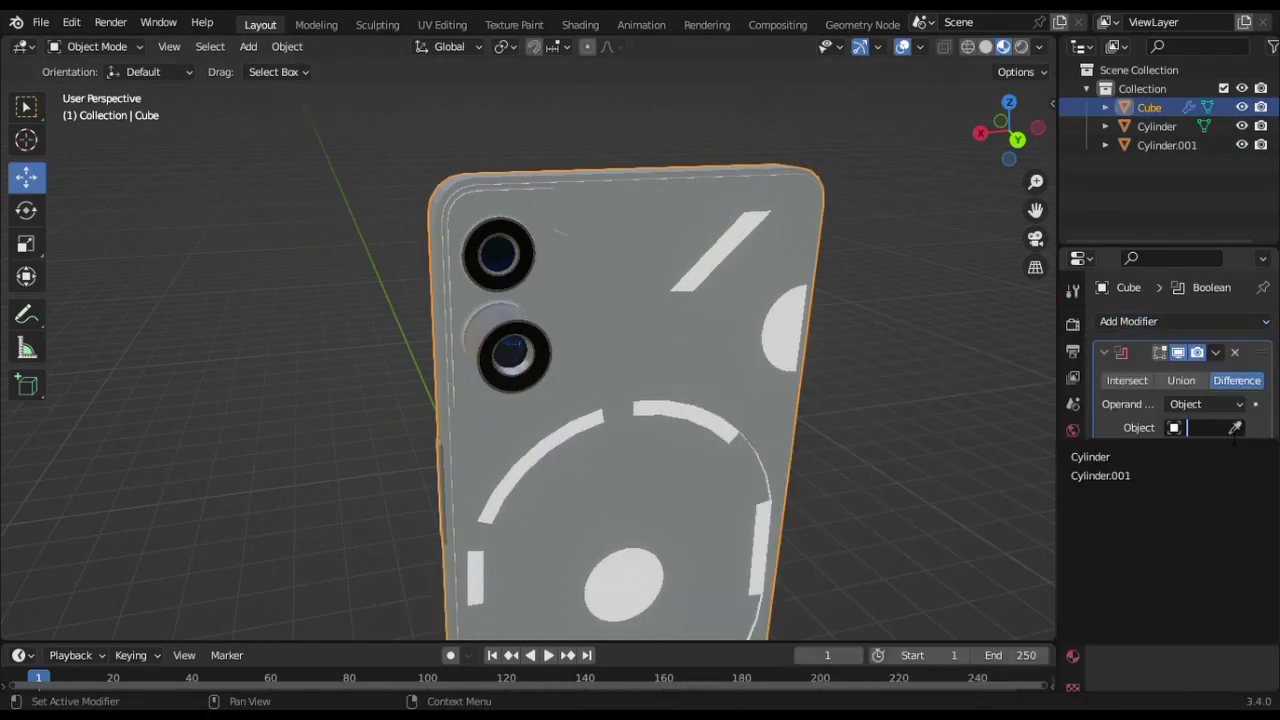
key("ctrl+a")
scroll(640, 400, "up", 3)
- Squash the second lens to Y scale 0.31 and move it along Y into place
left_click(1166, 145)
left_click(26, 243)
mouse_move(760, 300)
left_mouse_down()
mouse_move(740, 320)
mouse_move(745, 310)
left_mouse_up()
left_click(26, 177)
left_click_drag(737, 354, 700, 350)
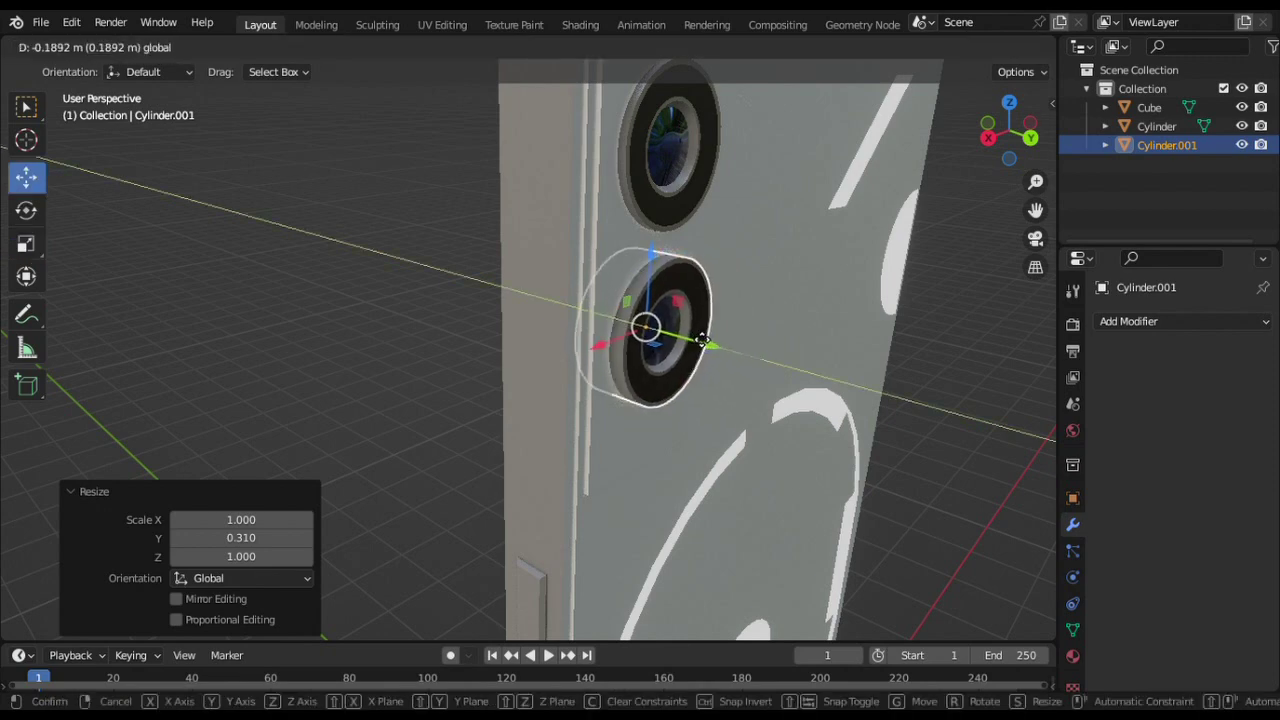
scroll(890, 308, "down", 5)
left_click(1149, 107)
mouse_move(860, 310)
middle_mouse_down()
mouse_move(890, 308)
mouse_move(1105, 590)
middle_mouse_up()
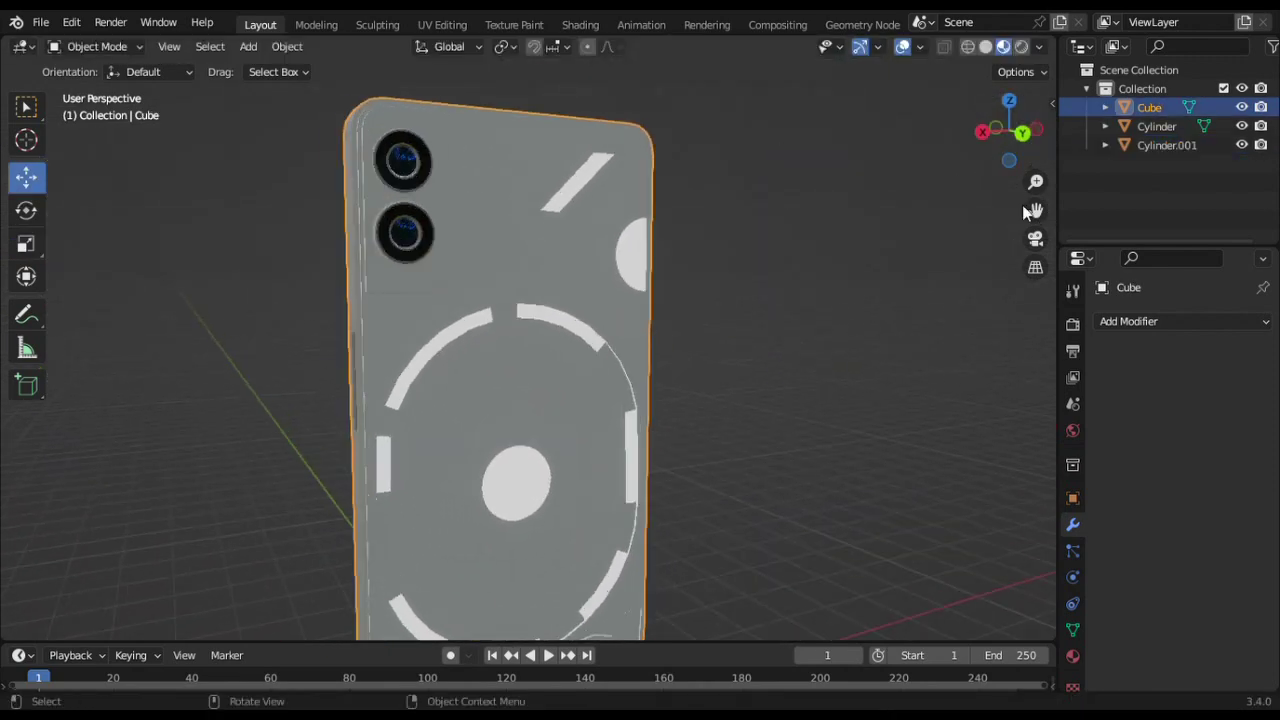
left_click(1072, 655)
scroll(1190, 470, "down", 5)
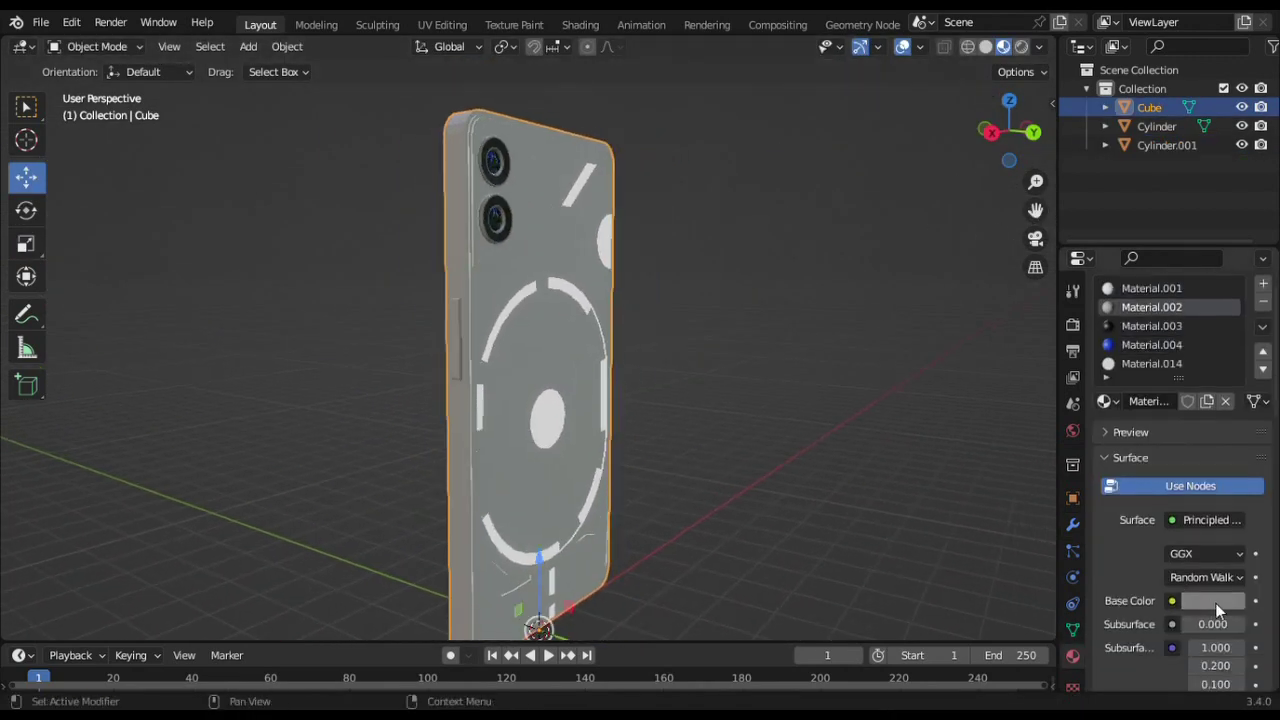
- Give the screen material roughness 0.225, blend mode Alpha Blend and shadow mode Alpha Hashed
left_click(1212, 600)
scroll(1228, 503, "down", 5)
left_click_drag(1212, 549, 1150, 549)
mouse_move(700, 300)
middle_mouse_down()
mouse_move(791, 179)
mouse_move(700, 250)
middle_mouse_up()
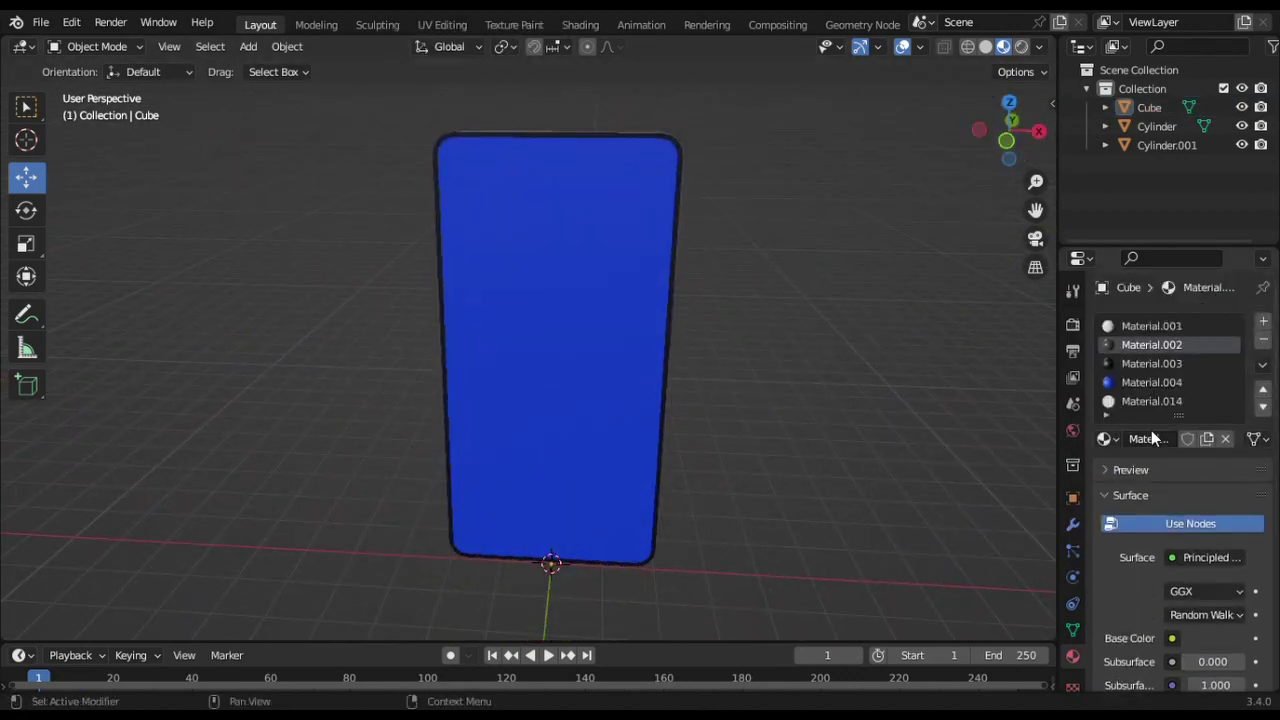
scroll(1170, 470, "down", 5)
scroll(1165, 561, "down", 5)
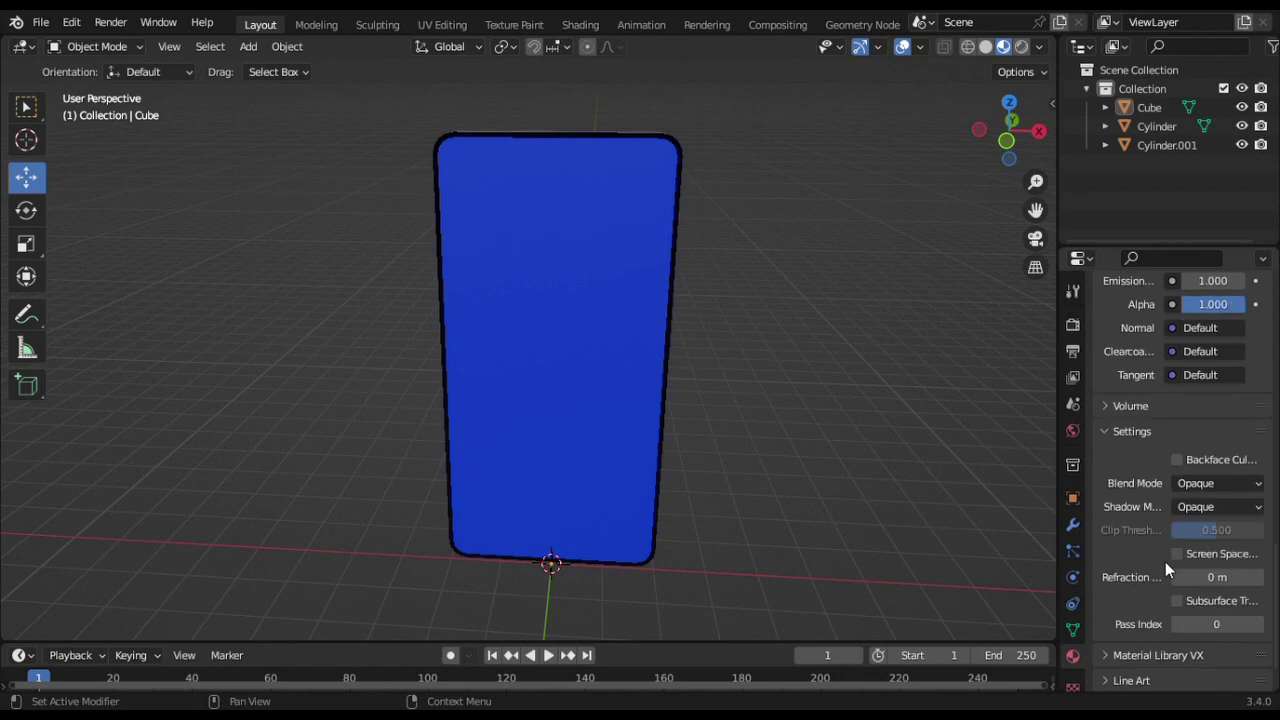
scroll(1165, 561, "down", 1)
left_click(1215, 445)
left_click(1193, 530)
left_click(1187, 553)
middle_click_drag(848, 295, 700, 360)
scroll(1165, 450, "up", 5)
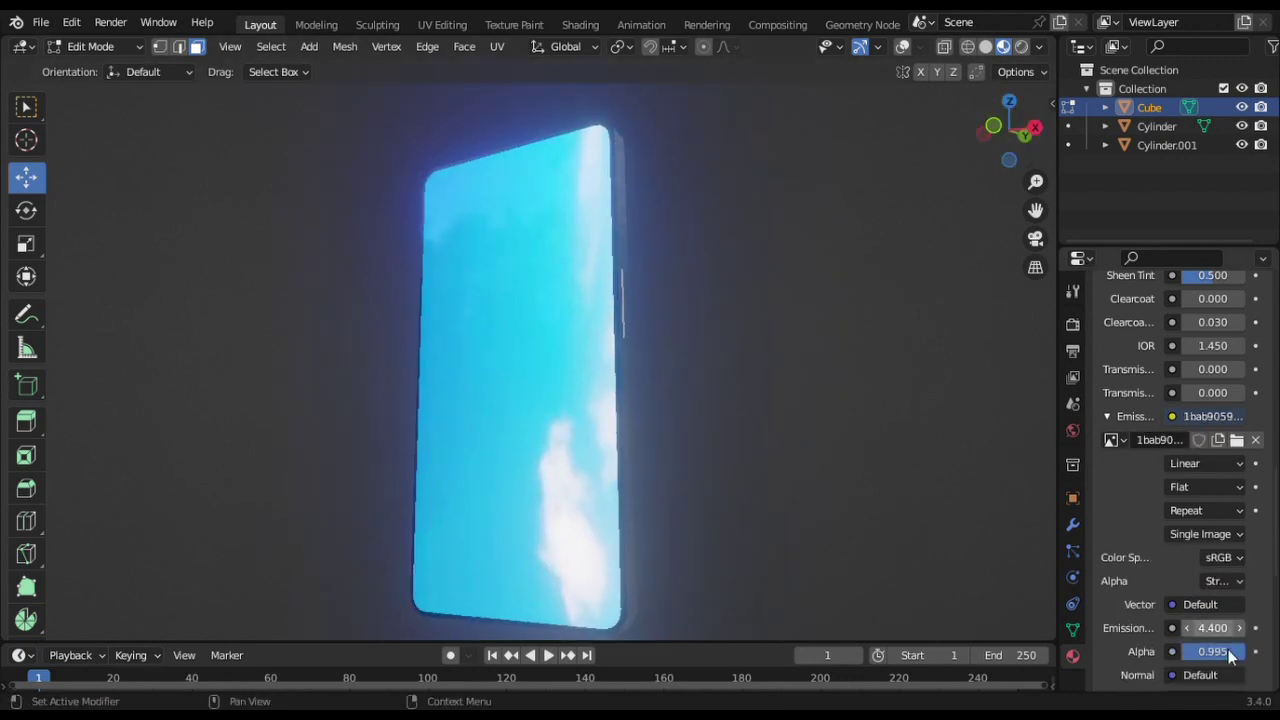
- Set emission strength 0.4 and alpha 0.986, then switch to the UV Editing workspace
scroll(1230, 655, "down", 3)
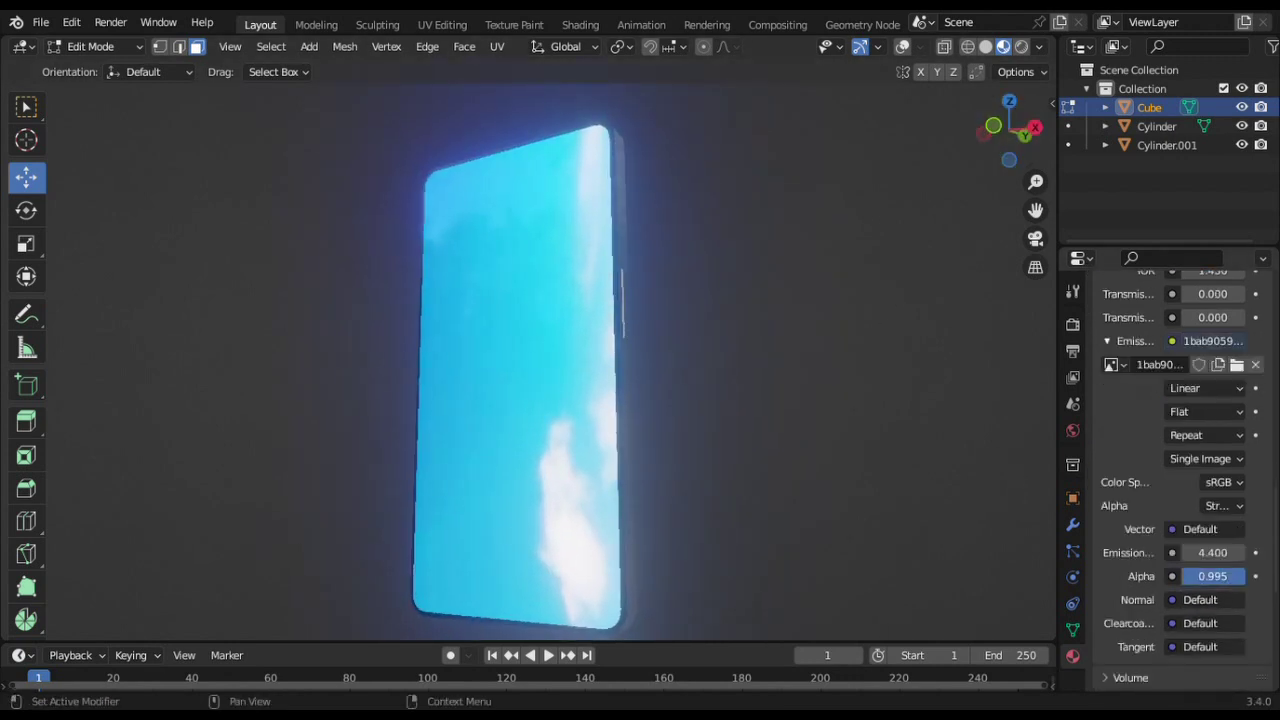
left_click_drag(1238, 557, 1180, 557)
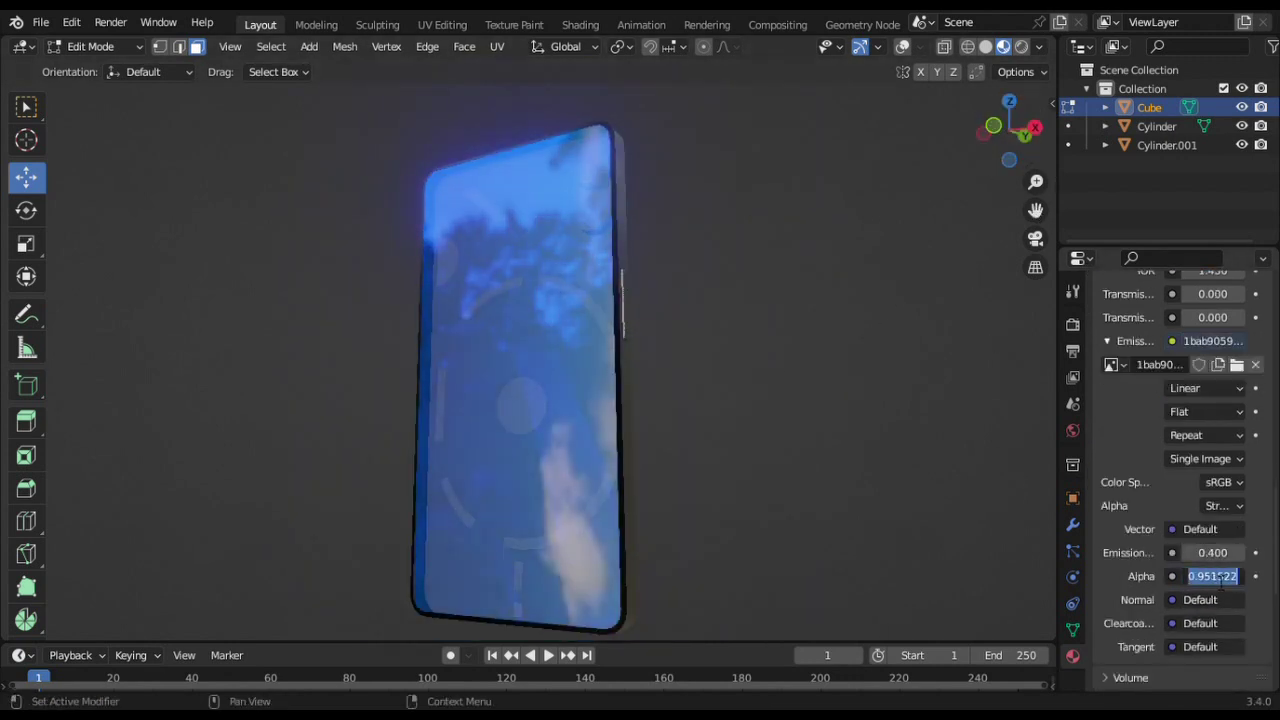
type("86")
key("Return")
left_click_drag(1012, 130, 990, 140)
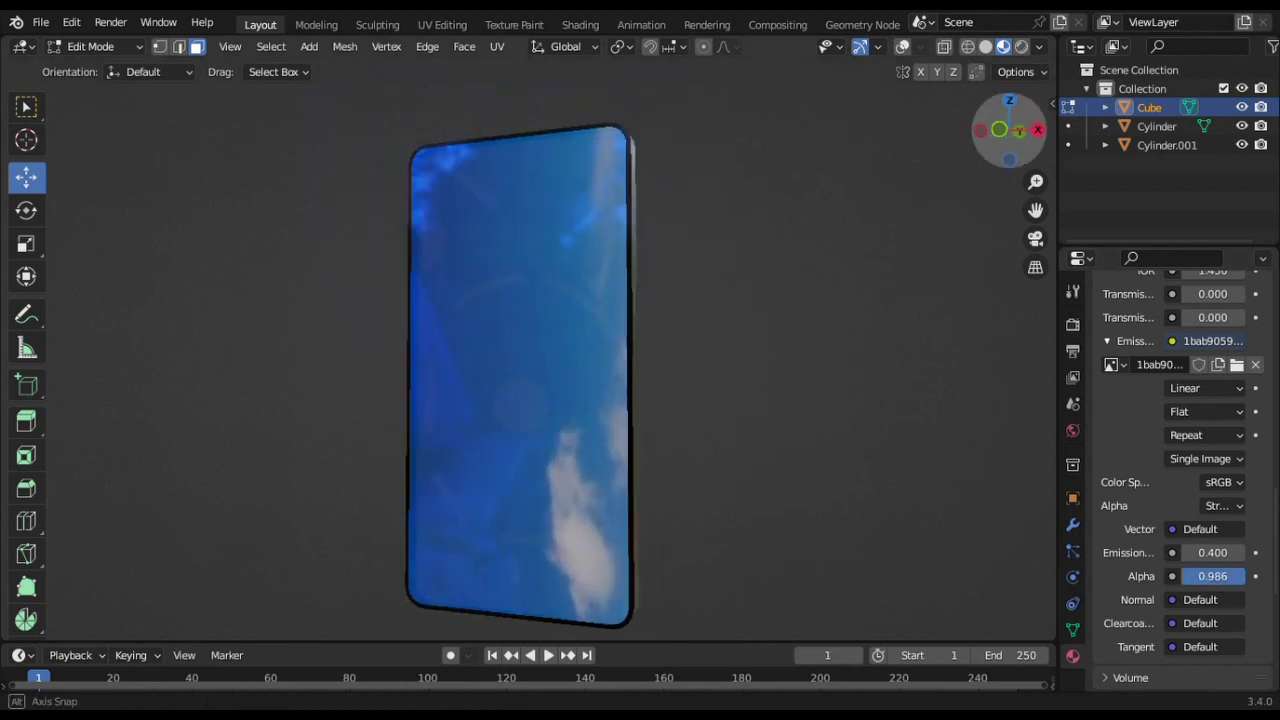
left_click(442, 24)
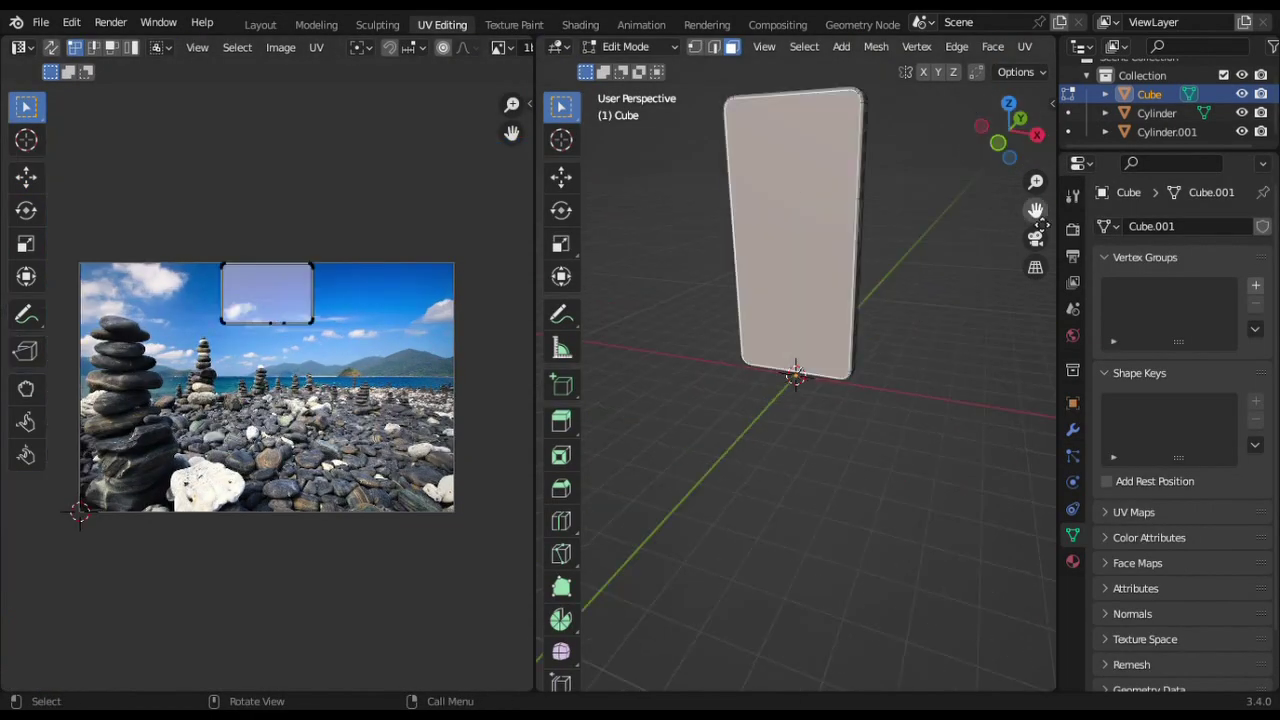
- Rotate the screen's UV island 90° with R 90 and move it down the image
left_click(1005, 48)
type("r90")
key("Return")
left_click(90, 675)
left_click(26, 177)
left_click_drag(266, 300, 266, 380)
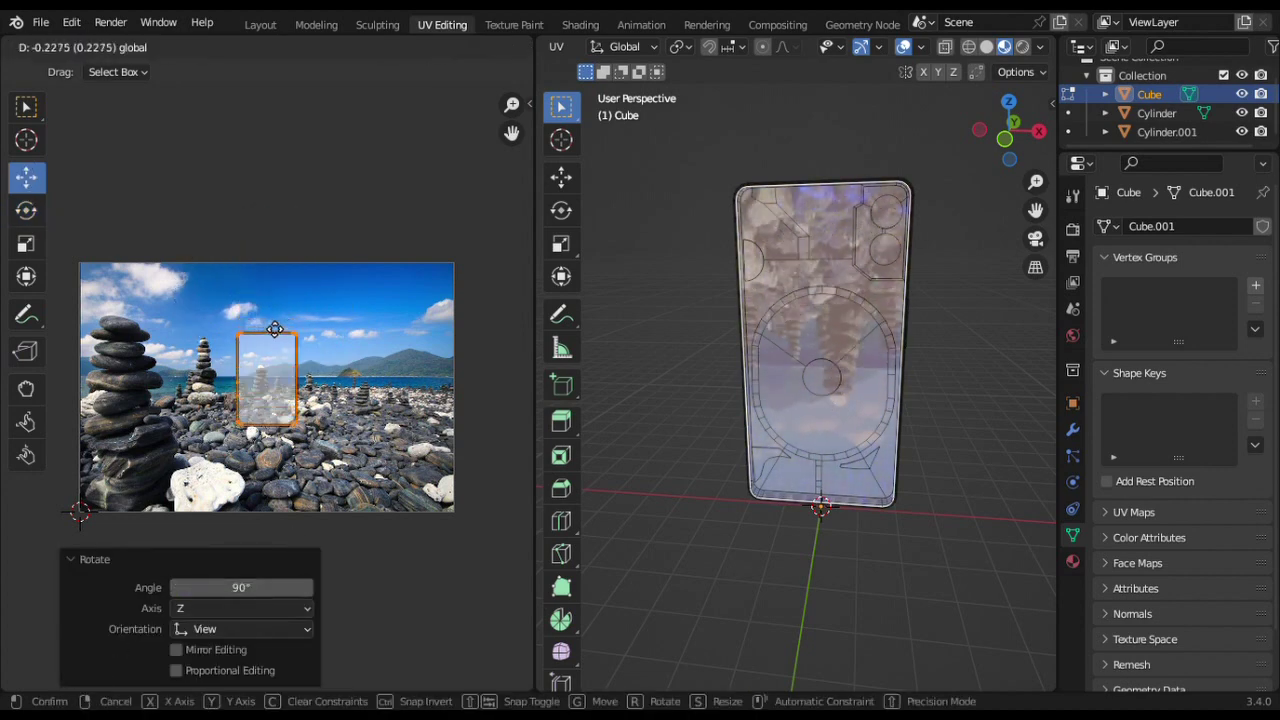
- Turn the UV island upright, scale it up and shift it left over the photo
left_click(26, 210)
left_click_drag(340, 340, 330, 372)
left_click(254, 608)
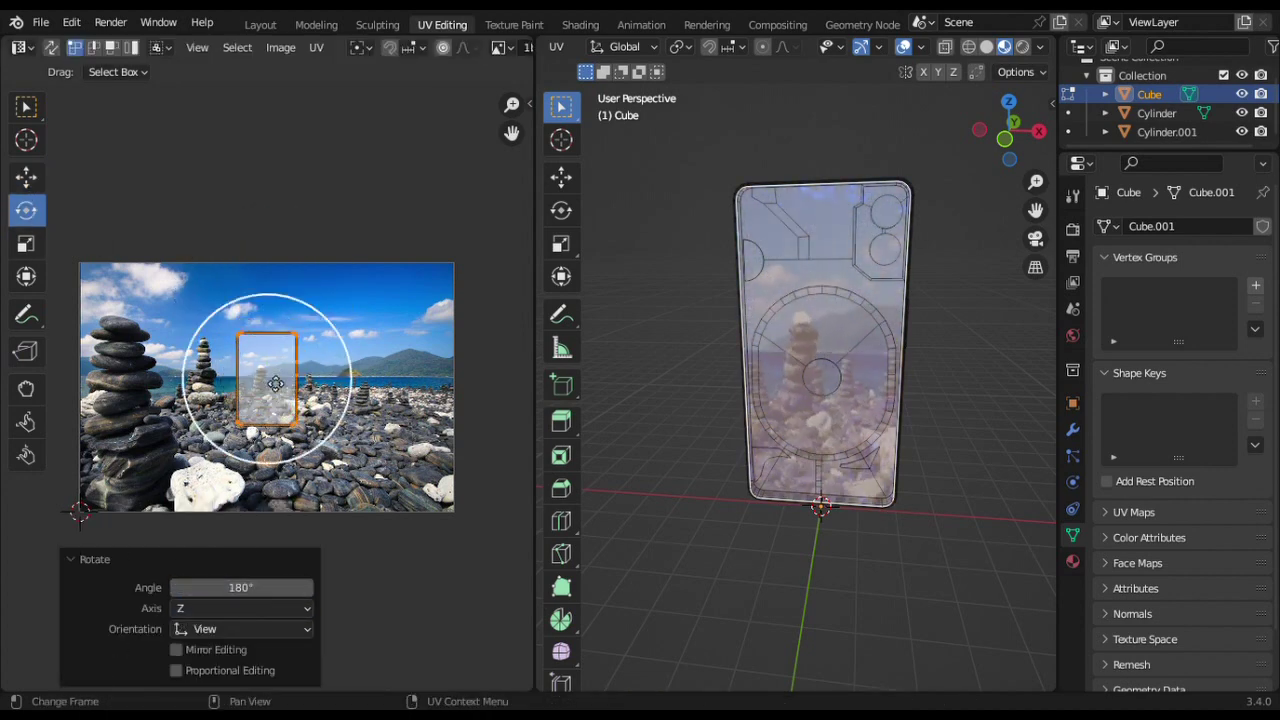
key("s")
left_click(306, 320)
left_click(26, 177)
mouse_move(292, 378)
left_mouse_down()
mouse_move(247, 373)
mouse_move(240, 349)
mouse_move(215, 349)
left_mouse_up()
- Return to the Layout workspace and select the phone body
left_click(260, 24)
middle_click_drag(750, 350, 870, 360)
left_click(1149, 107)
scroll(1213, 411, "up", 5)
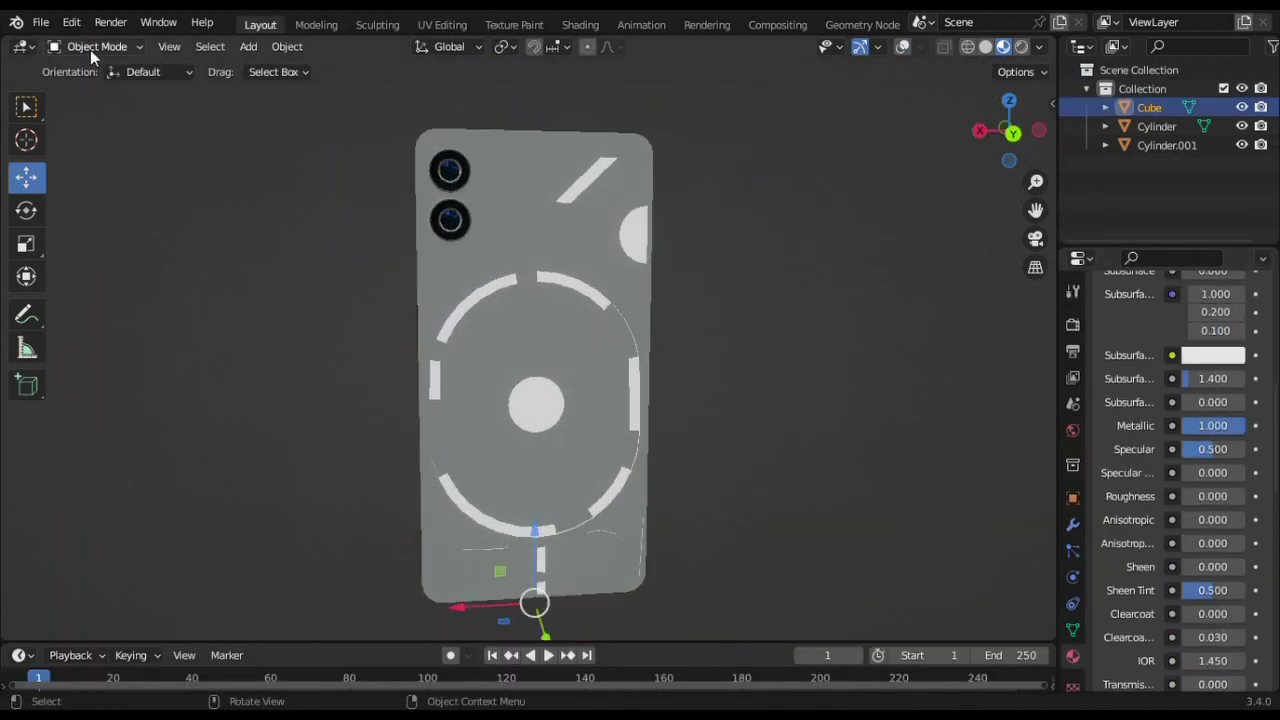
- Enter Edit Mode on the phone body and select the top rectangular face on its back
key("Tab")
middle_click_drag(150, 180, 108, 132)
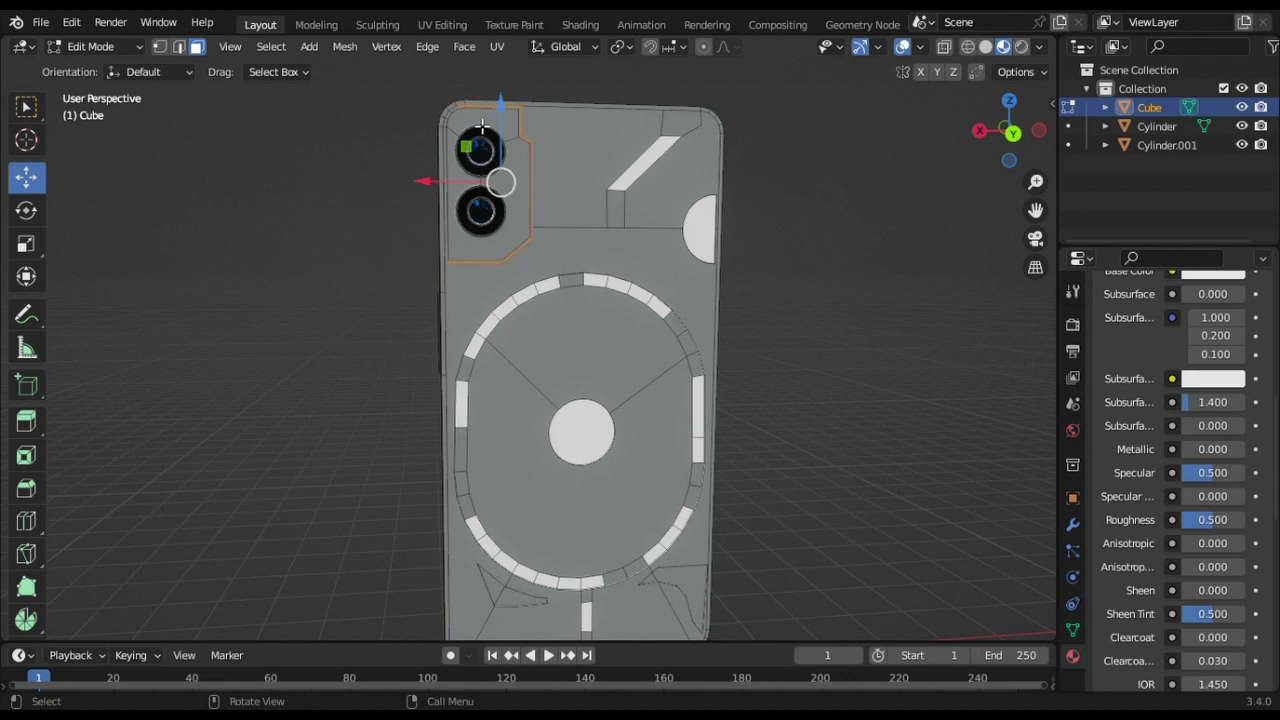
mouse_move(1010, 130)
left_mouse_down()
mouse_move(996, 141)
mouse_move(1010, 130)
left_mouse_up()
key("e")
left_click(871, 223)
left_click(585, 234)
- In edge select mode, pick the face's bottom edge and move it slightly with G
key("2")
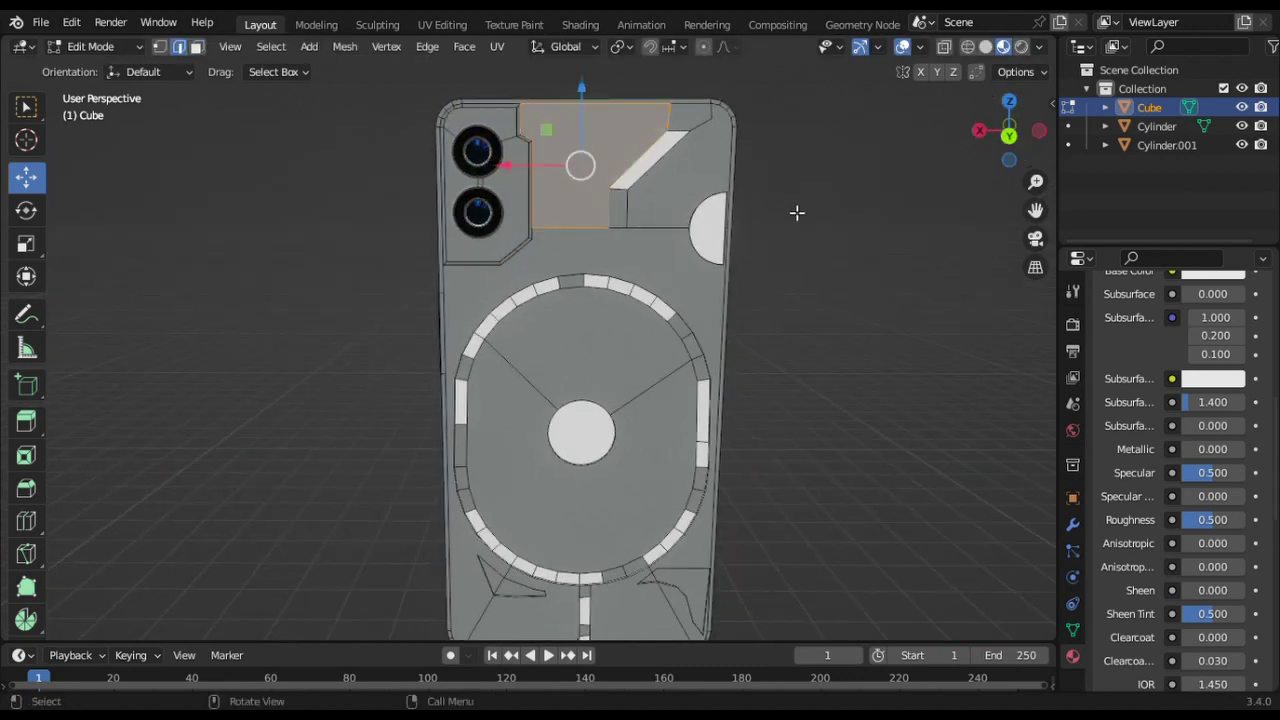
left_click(600, 228)
middle_click_drag(600, 228, 715, 211)
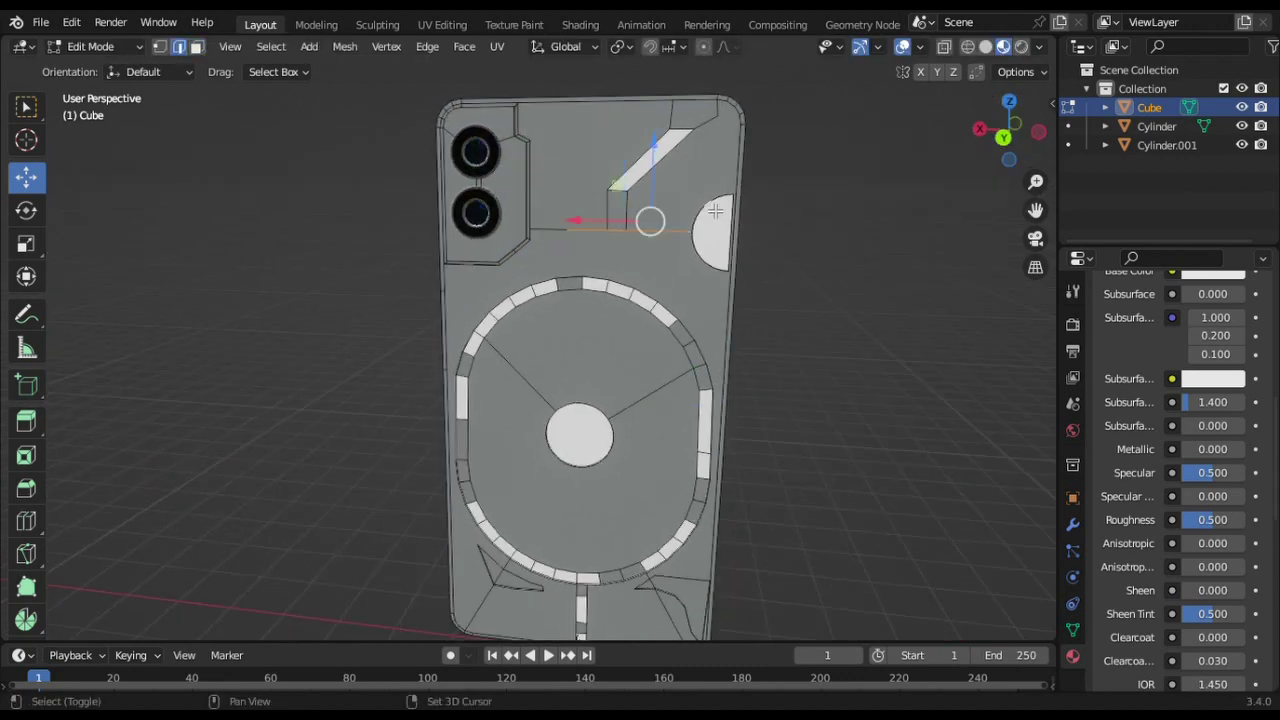
left_click(1003, 137)
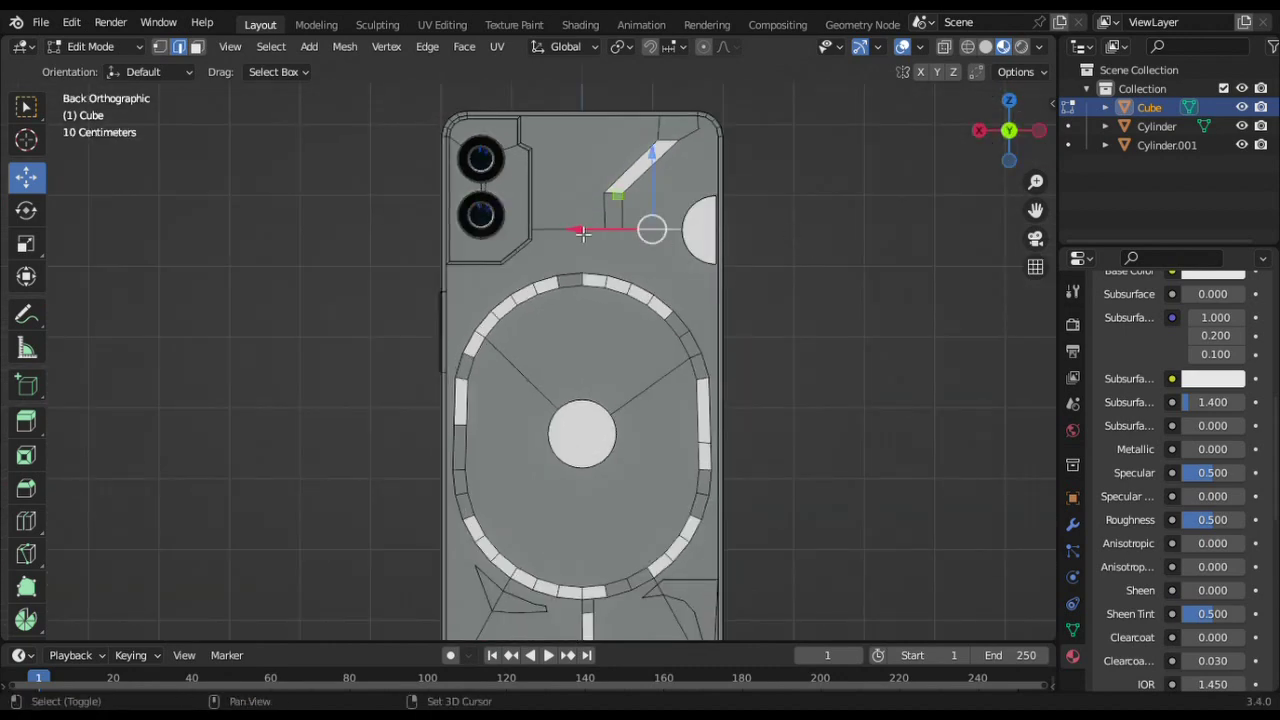
middle_click_drag(667, 141, 795, 260)
key("g")
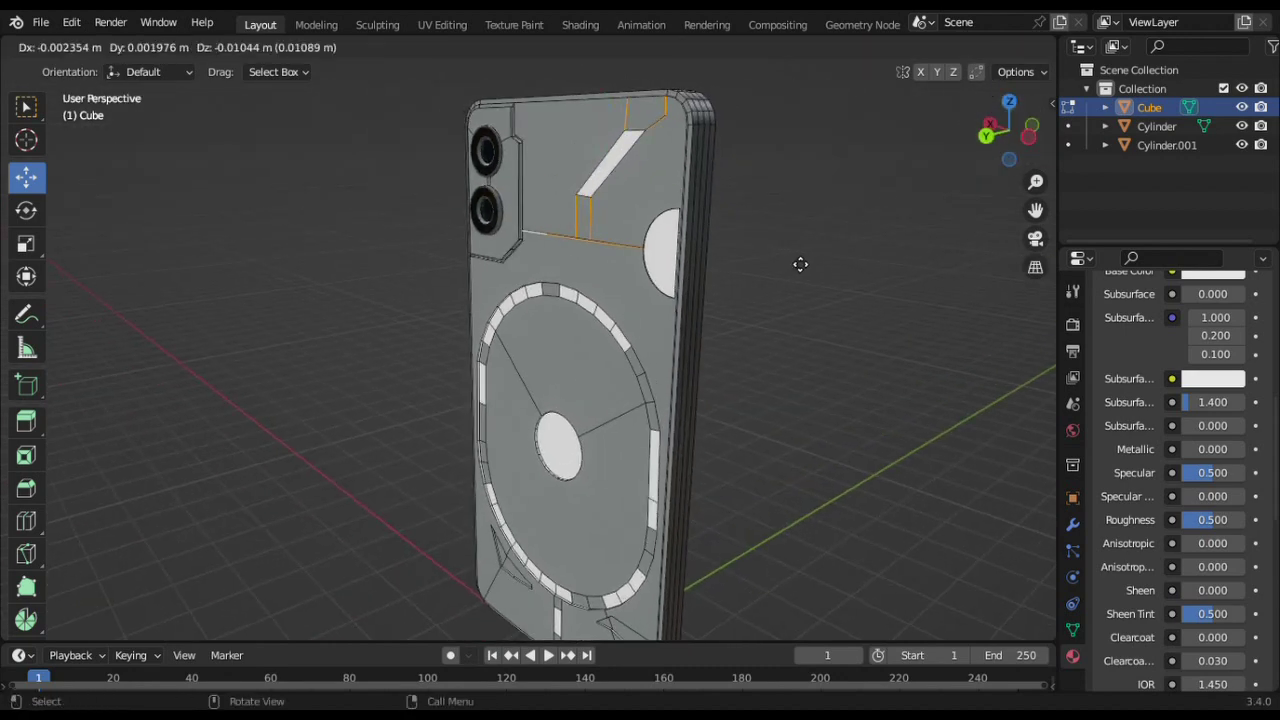
left_click(795, 264)
- Leave Edit Mode and view the phone in Rendered shading
middle_click_drag(823, 206, 947, 172)
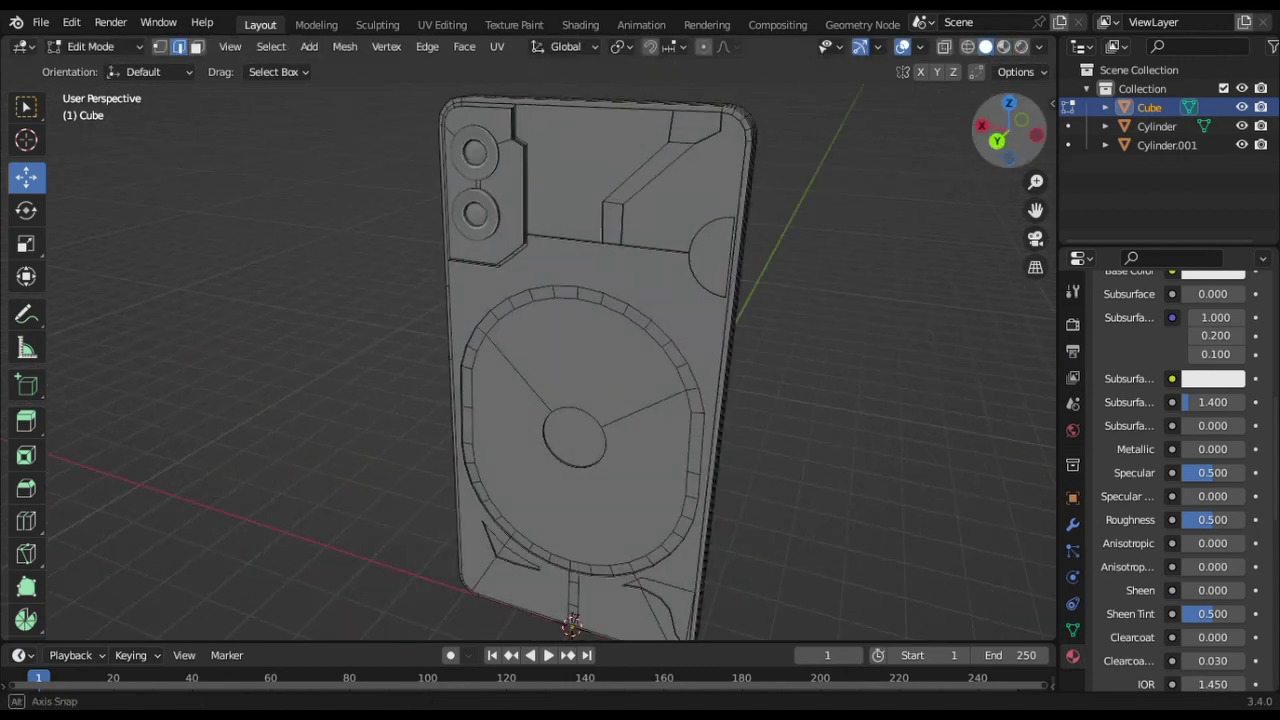
key("Tab")
left_click(997, 140)
left_click(1021, 46)
left_click_drag(1006, 130, 960, 150)
- Duplicate the top camera lens cylinder as Cylinder.002
left_click_drag(999, 146, 946, 186)
left_click(561, 182)
right_click(561, 182)
left_click(506, 320)
right_click(516, 316)
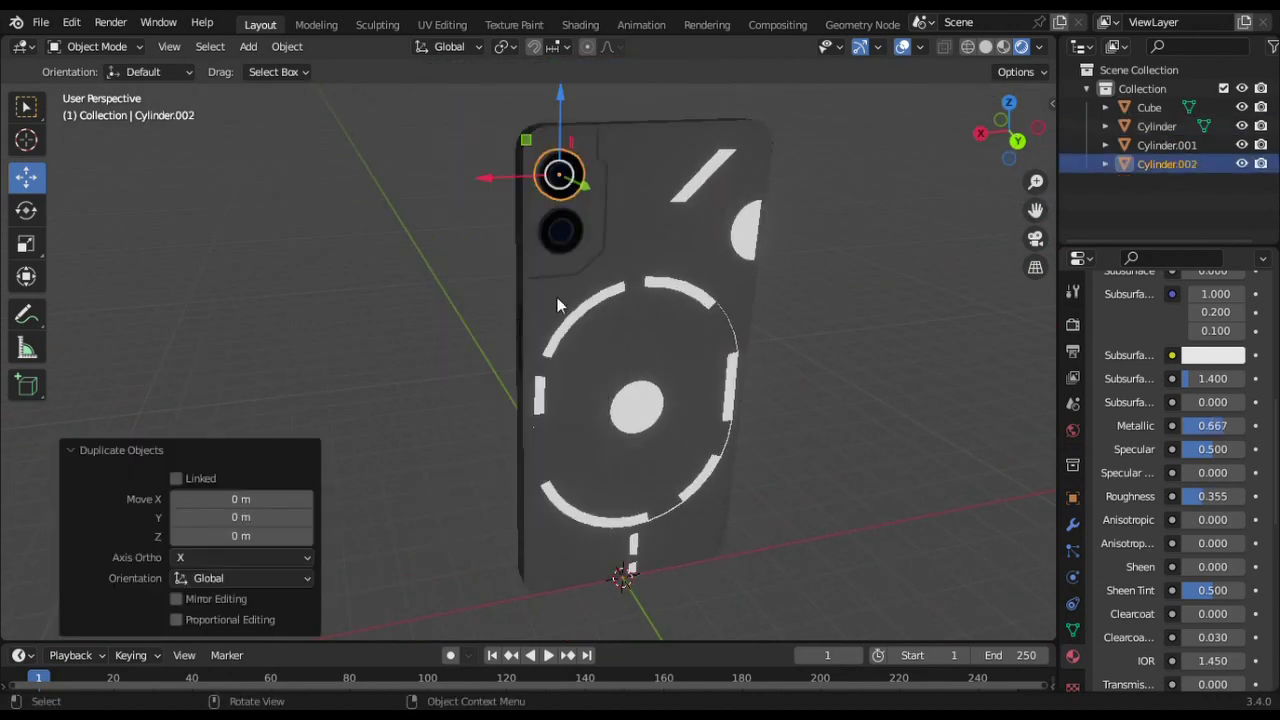
middle_click_drag(516, 316, 600, 250)
- Rotate and shrink the lens copy, then move it to the top of the screen
key("g")
key("y")
left_click(627, 159)
key("shift+space")
key("r")
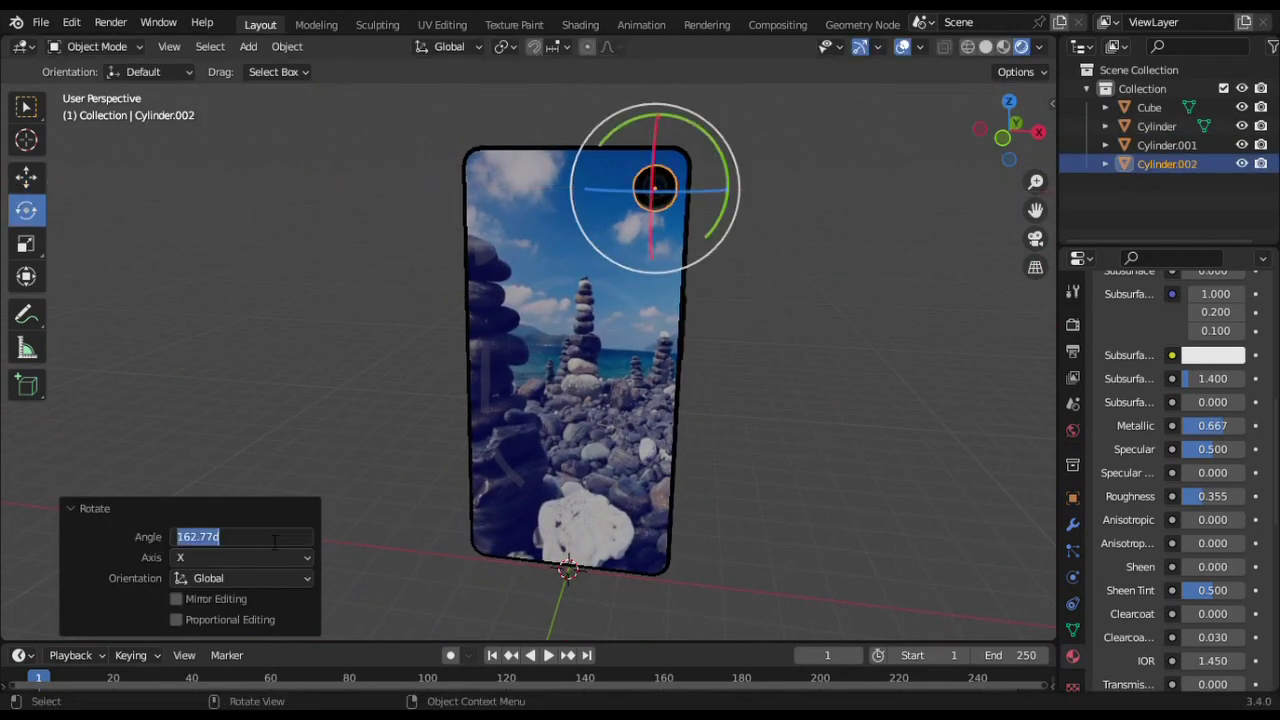
key("s")
left_click(689, 236)
key("shift+space")
key("g")
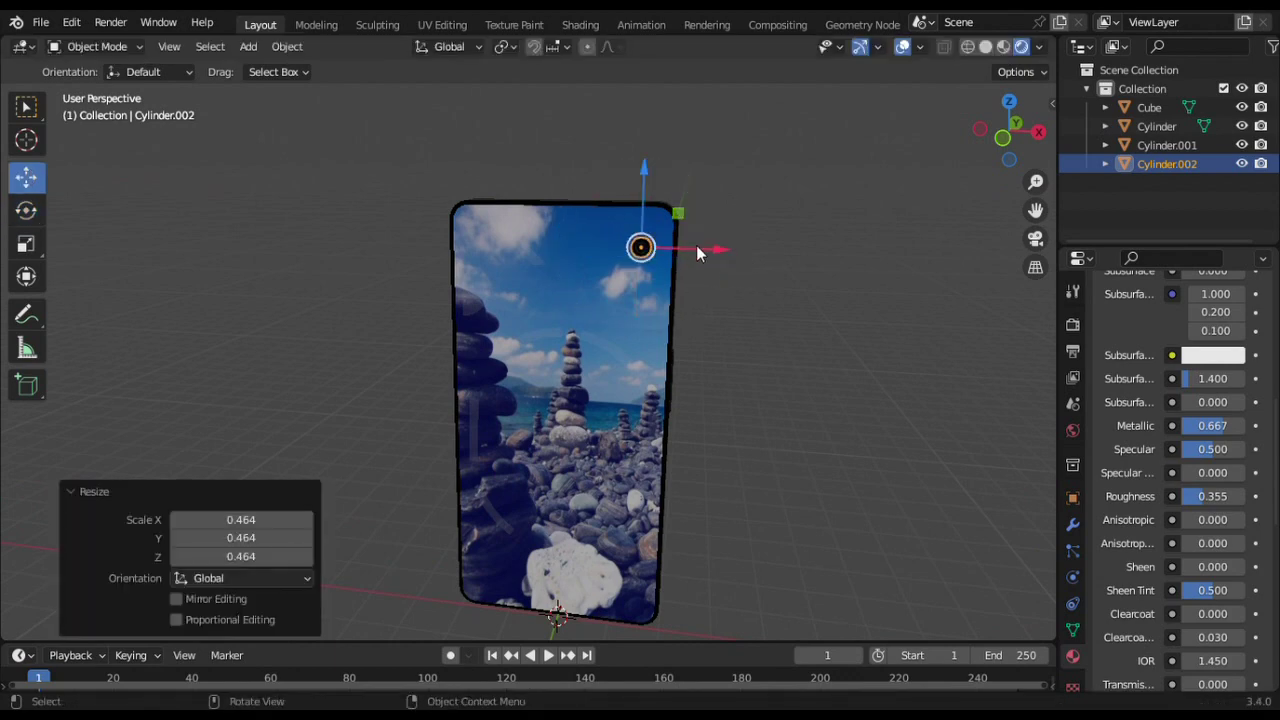
left_click_drag(689, 236, 522, 240)
- Try moving the front camera copy vertically, check it from the left side, and cancel
left_click(1003, 140)
key("g")
key("z")
left_click(530, 231)
middle_click_drag(570, 281, 470, 233)
left_click(960, 226)
key("ctrl+KP_3")
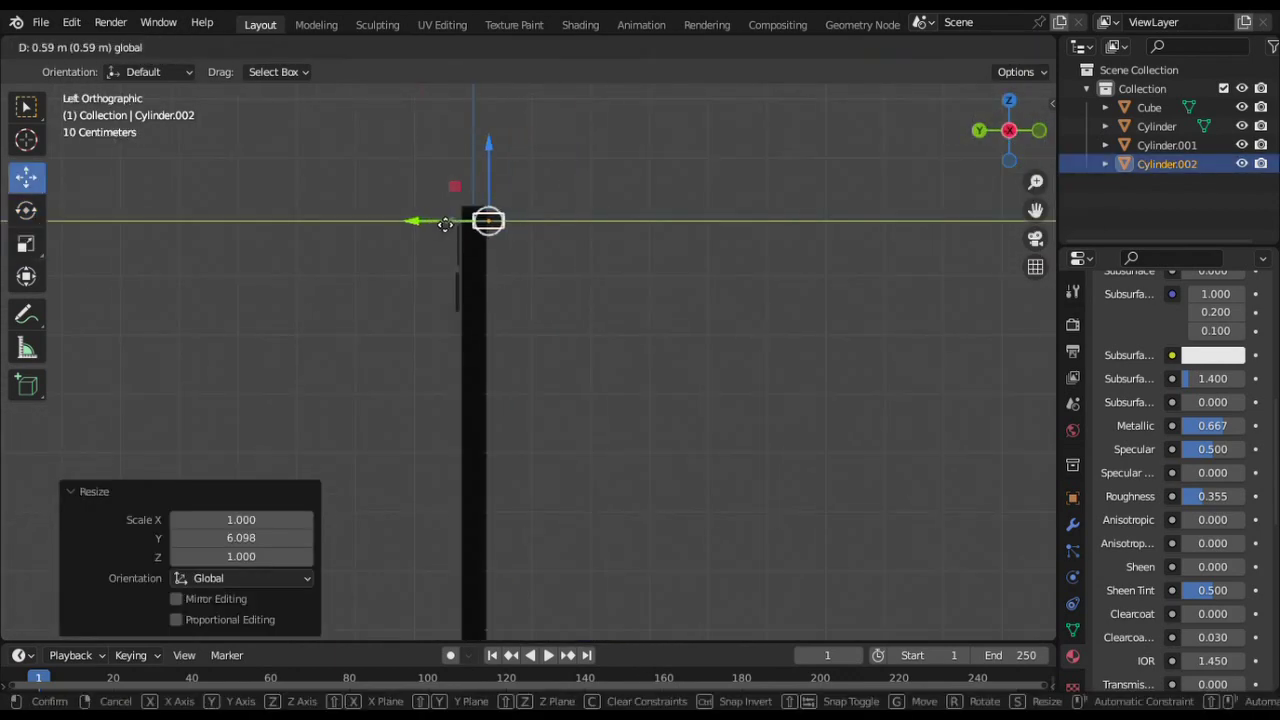
key("Escape")
- Try a Boolean modifier on the phone body, then undo it
middle_click_drag(447, 225, 543, 632)
left_click(1072, 524)
left_click(1180, 321)
left_click(900, 398)
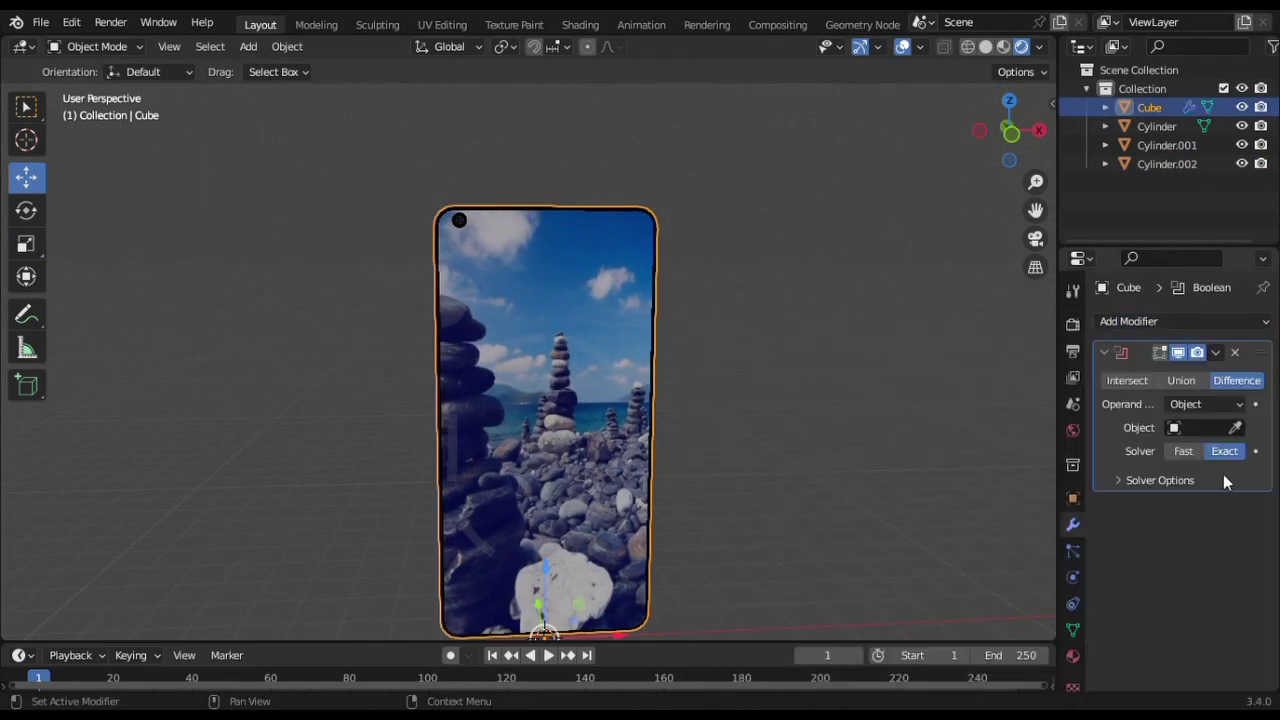
key("ctrl+z")
- Move the front camera copy along its depth into the screen's top-left corner
middle_click_drag(458, 228, 486, 580)
left_click(543, 257)
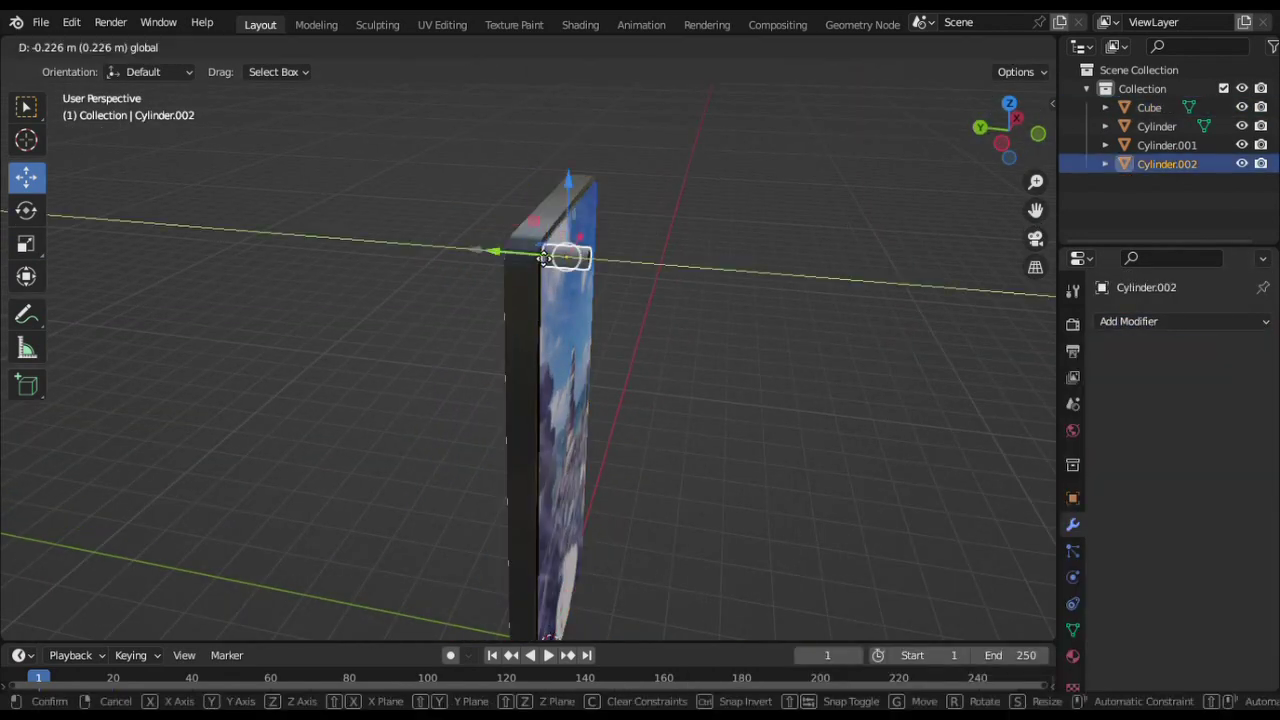
left_click_drag(480, 250, 522, 256)
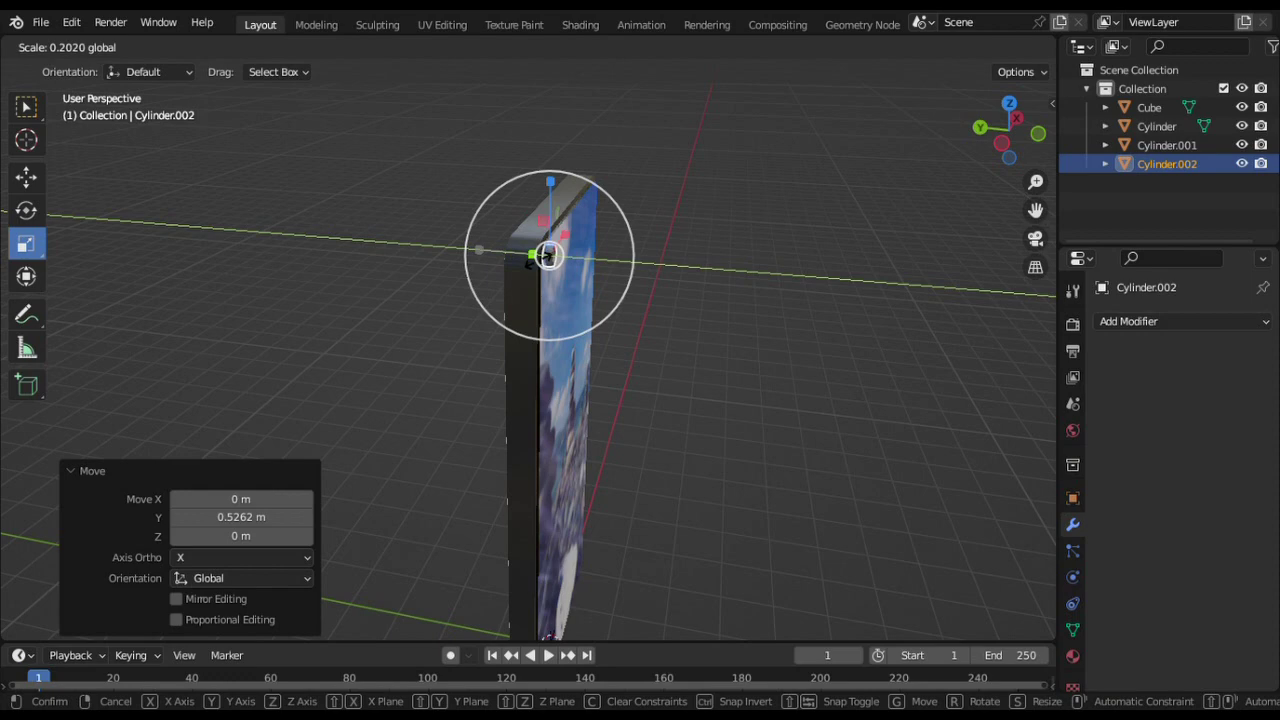
left_click(548, 256)
middle_click_drag(548, 256, 636, 181)
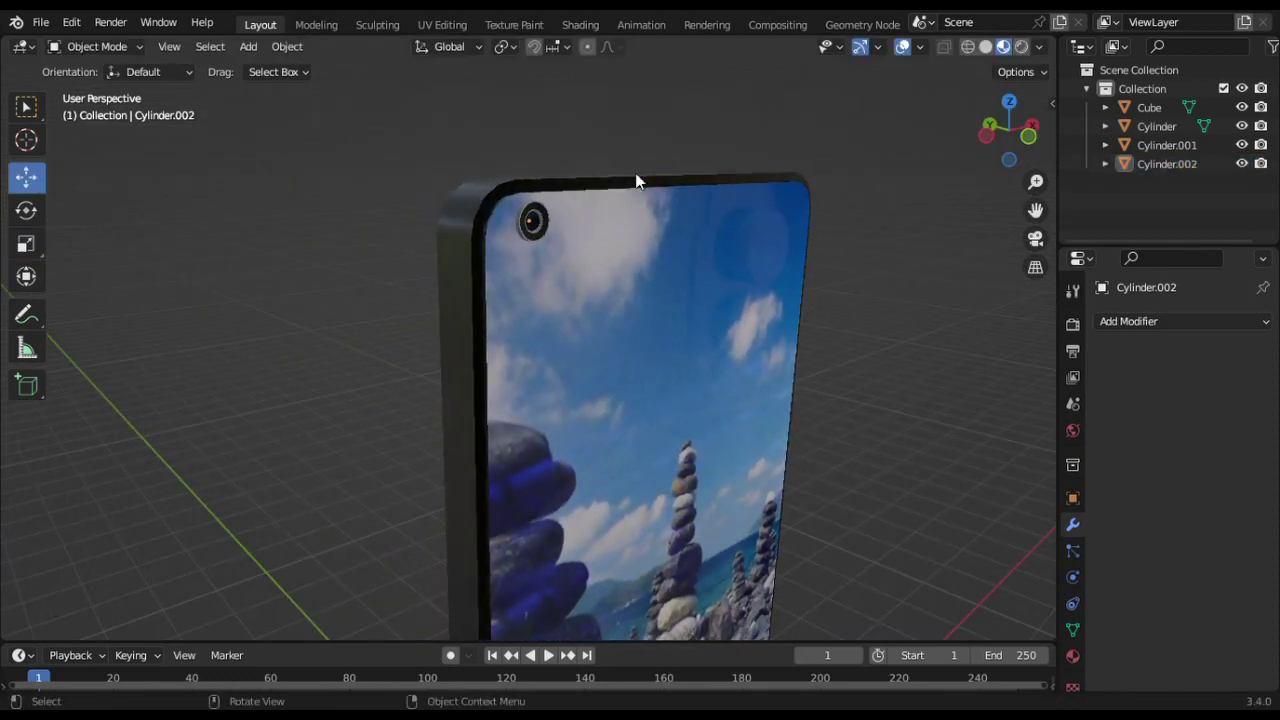
left_click(498, 225)
mouse_move(498, 225)
middle_mouse_down()
mouse_move(527, 157)
mouse_move(953, 135)
middle_mouse_up()
left_click(577, 145)
- Deselect the lens, orbit to an angled view, and select the phone body (Cube)
left_click(582, 153)
middle_click_drag(582, 153, 420, 170)
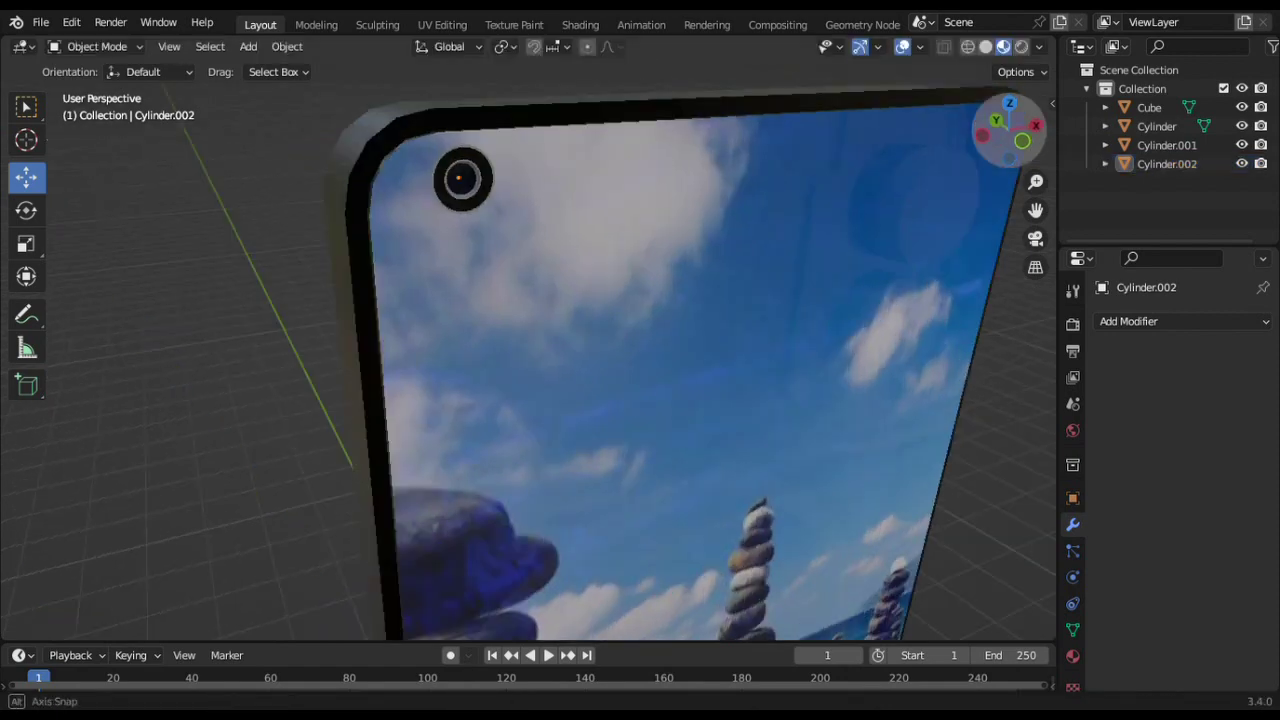
middle_click_drag(560, 400, 653, 290)
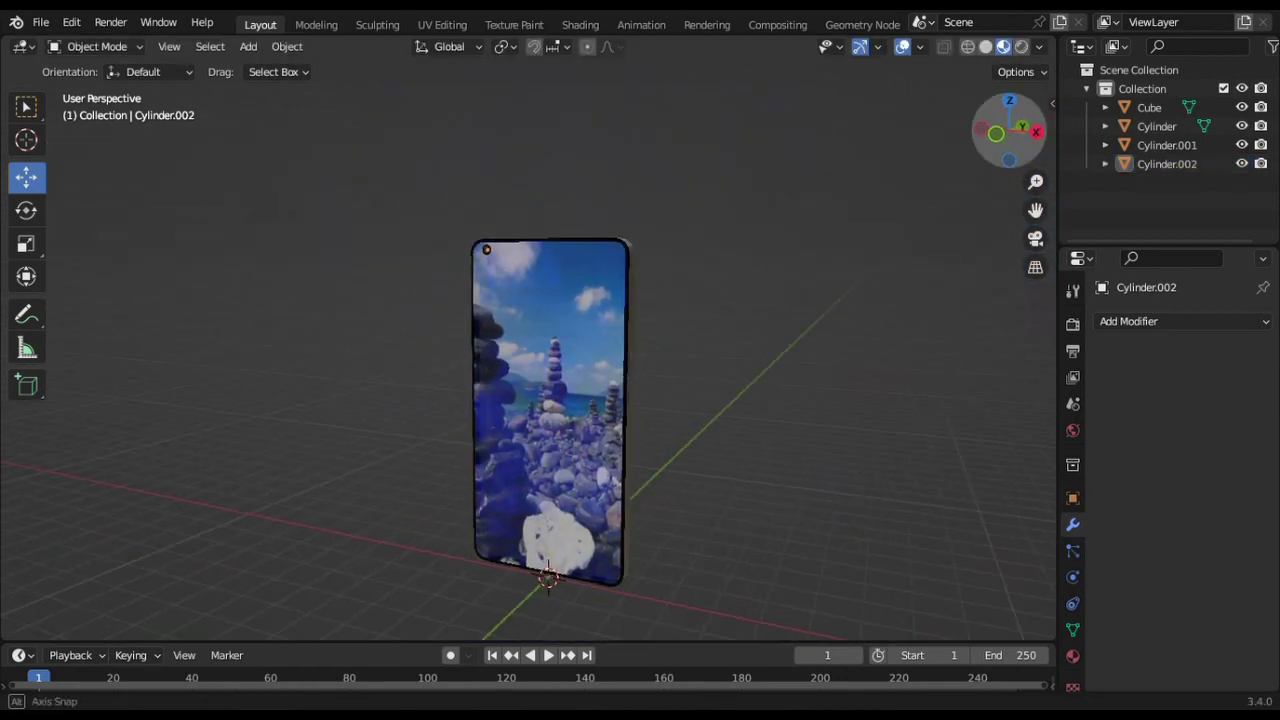
scroll(653, 290, "up", 2)
left_click(653, 290)
scroll(541, 308, "up", 5)
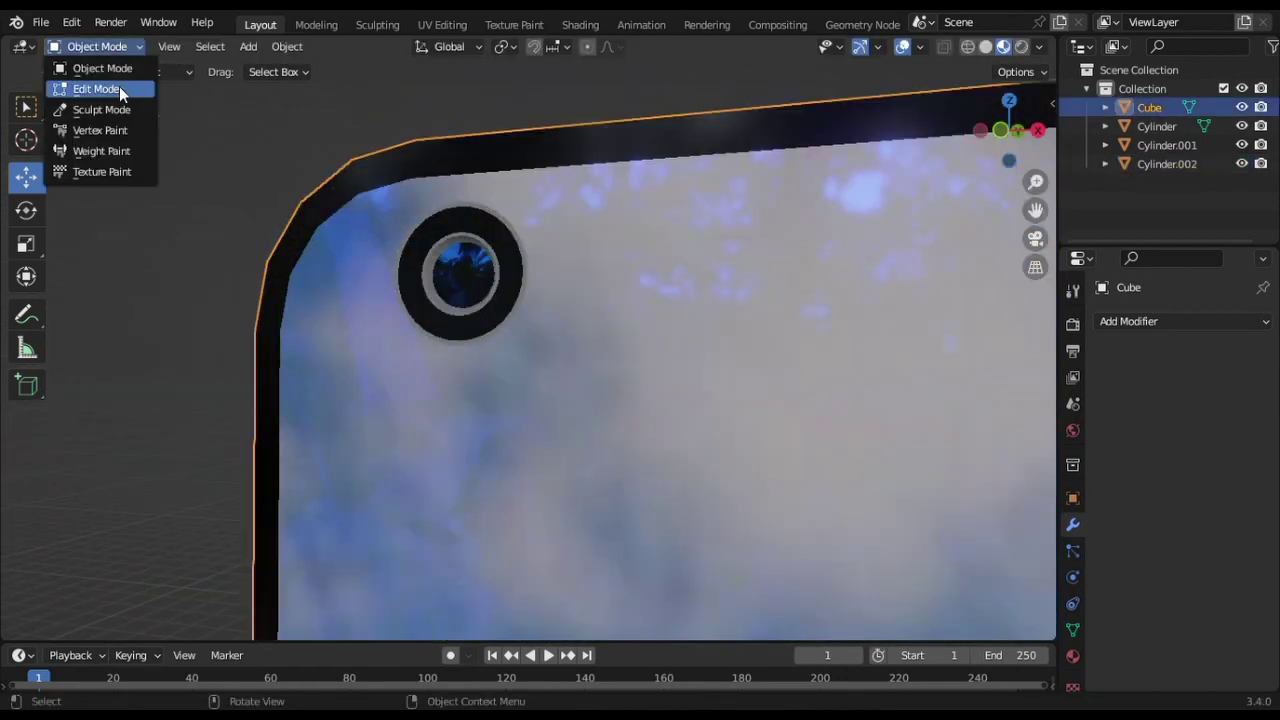
- In Edit Mode, select the front-camera circle face on the phone screen
left_click(119, 88)
left_click_drag(389, 149, 703, 466)
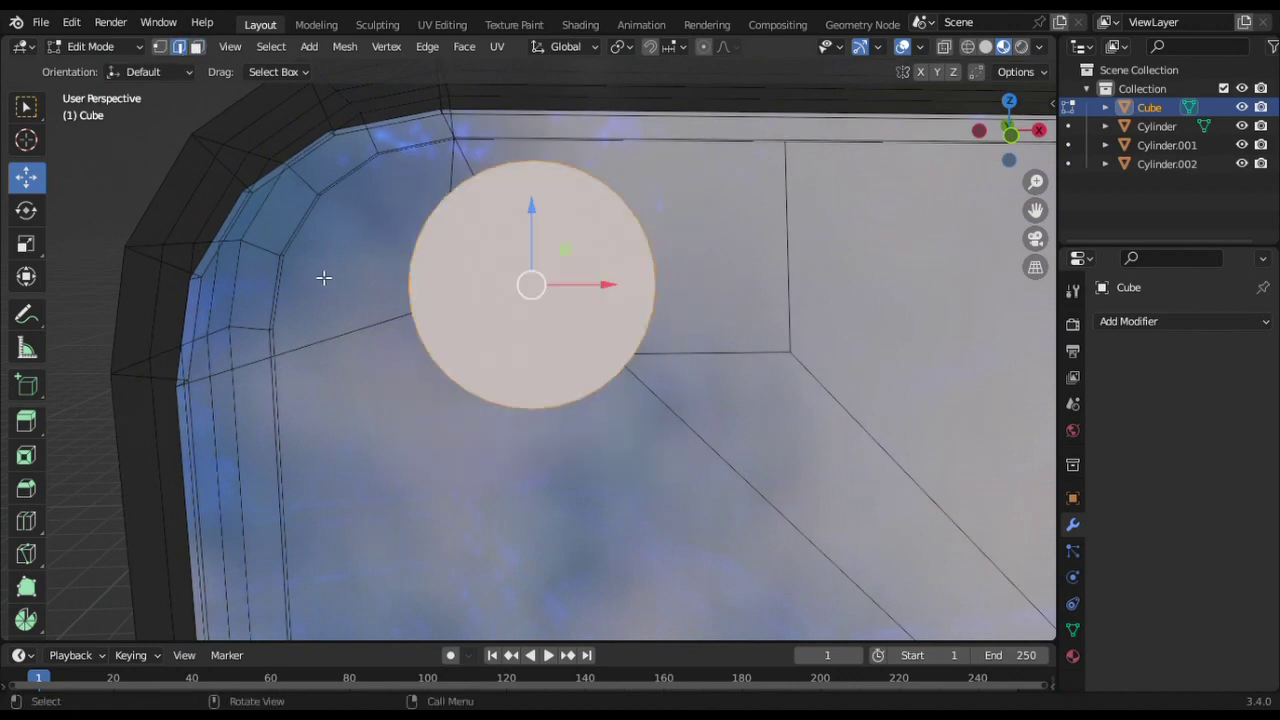
scroll(323, 277, "down", 5)
- Enable Backface Culling, open the Blend Mode choices and lower the screen material's alpha
left_click(1072, 655)
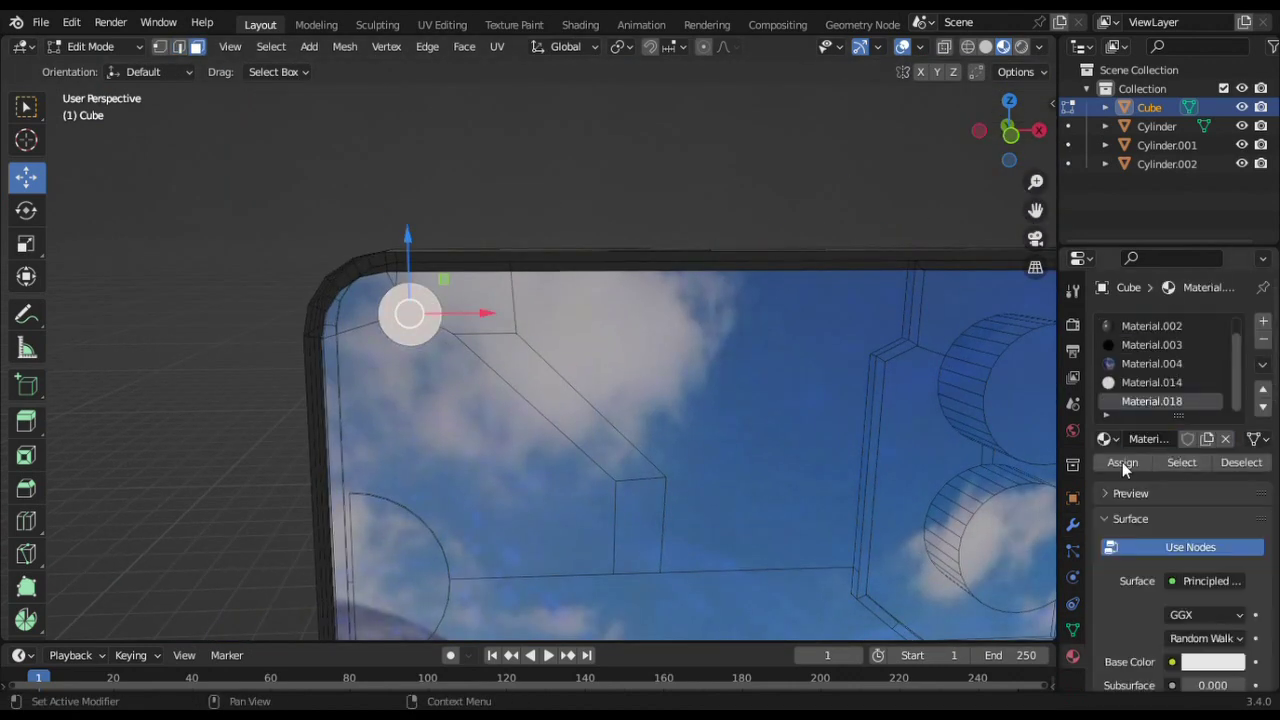
scroll(600, 400, "down", 2)
scroll(1181, 607, "down", 10)
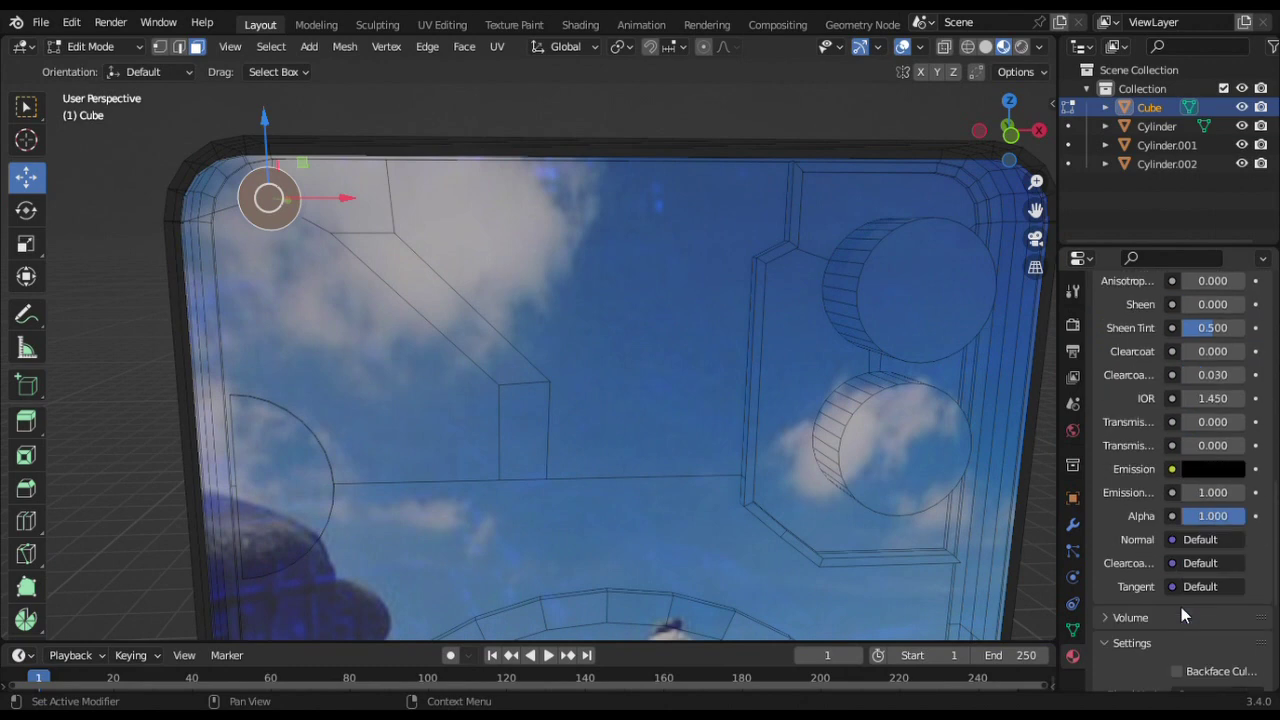
scroll(1181, 607, "down", 5)
left_click(1177, 484)
left_click(1210, 507)
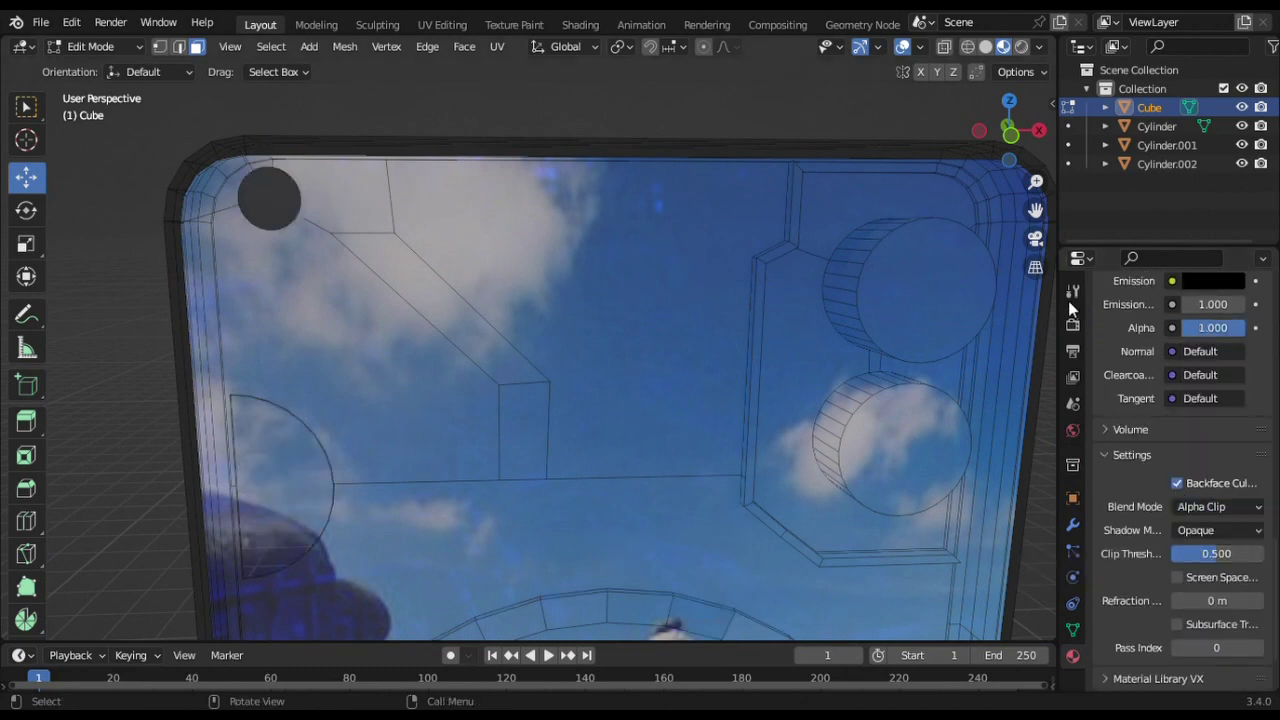
key("Tab")
scroll(542, 178, "down", 4)
scroll(700, 300, "down", 3)
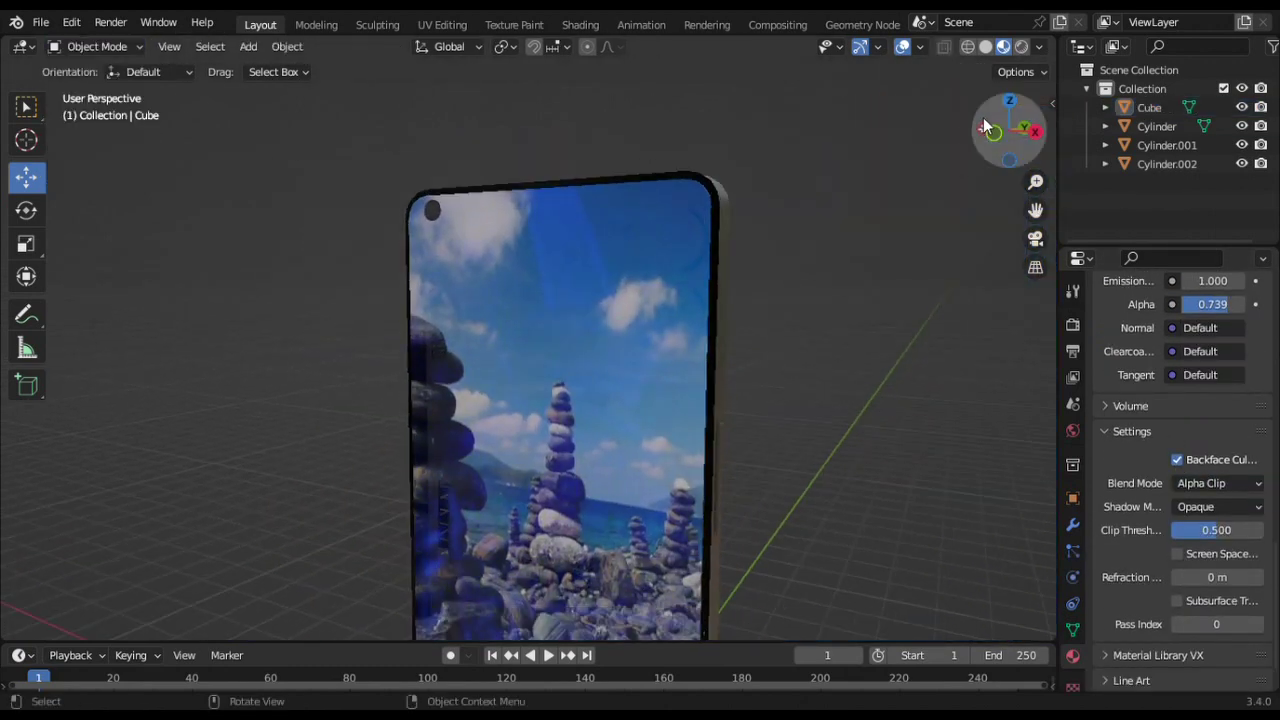
left_click_drag(1212, 304, 1160, 304)
- Set the screen material's emission colour and preview the phone in rendered shading
scroll(1155, 461, "up", 7)
left_click_drag(983, 170, 1000, 140)
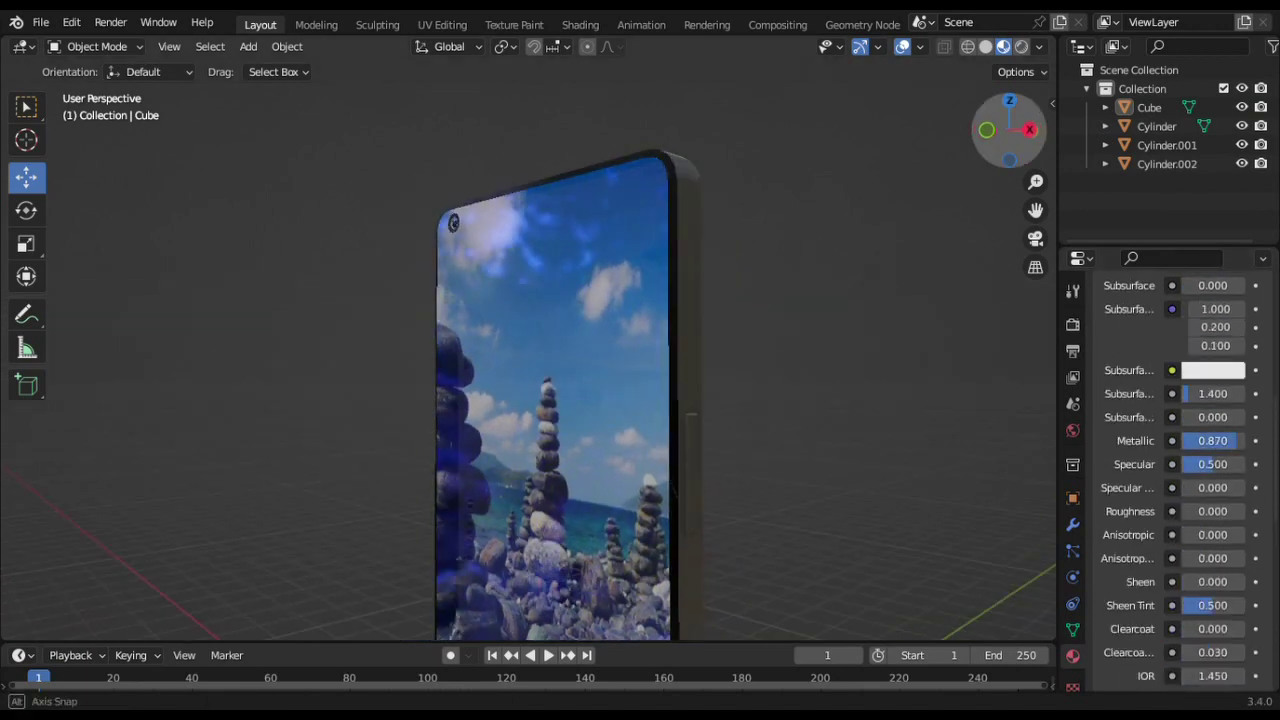
scroll(1180, 450, "down", 5)
left_click(1210, 520)
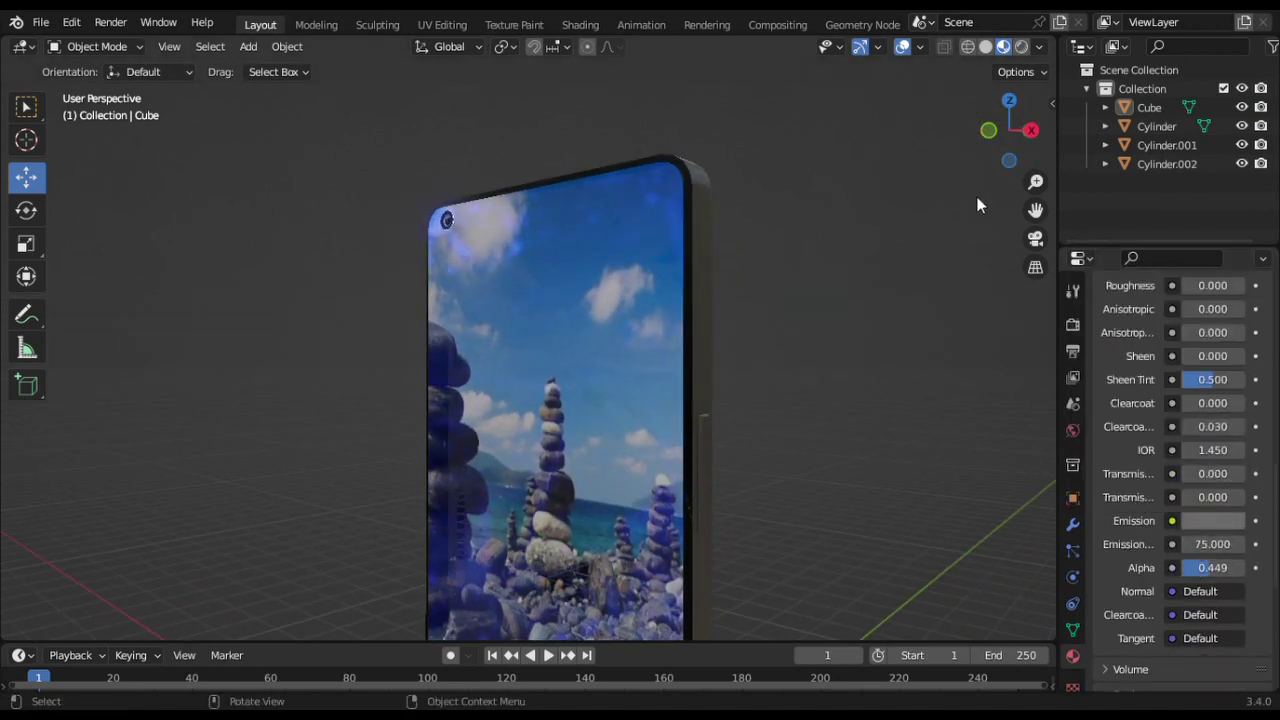
left_click(988, 130)
left_click(1021, 46)
mouse_move(1009, 140)
left_mouse_down()
mouse_move(1030, 150)
mouse_move(880, 150)
mouse_move(879, 230)
left_mouse_up()
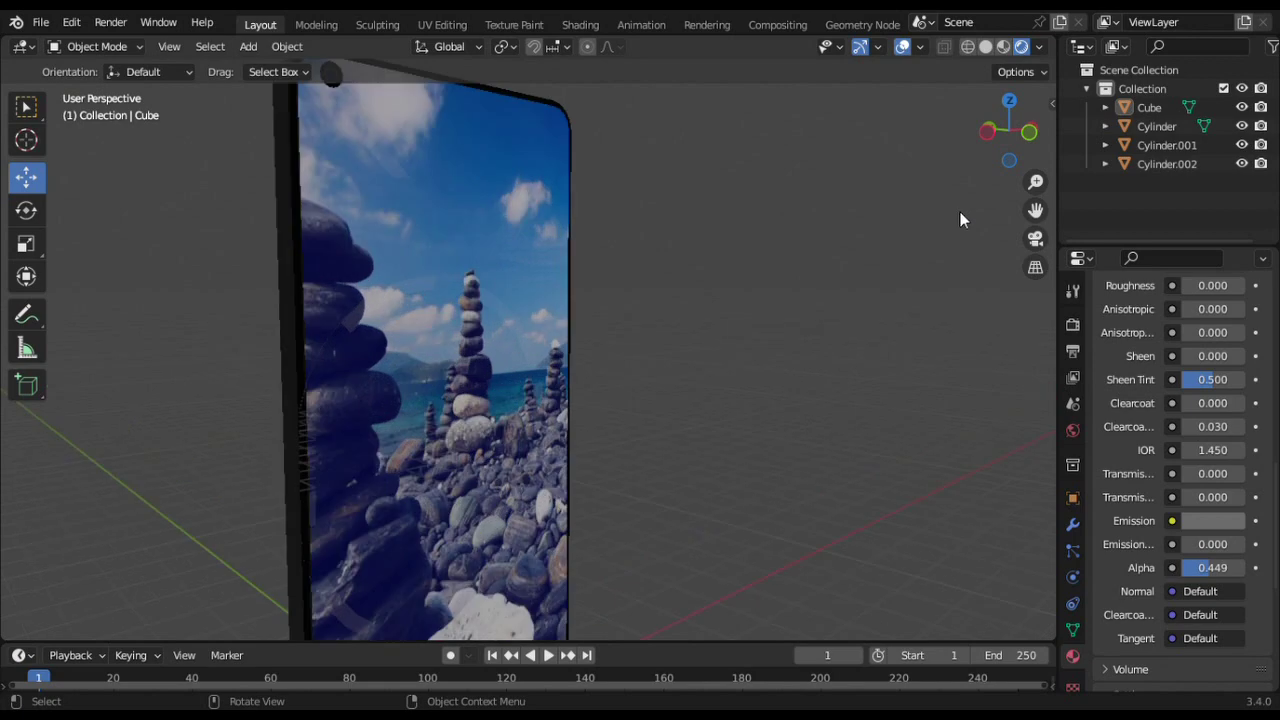
left_click_drag(1009, 130, 789, 251)
- Add a new empty material slot to the phone body
key("Tab")
scroll(1260, 370, "up", 8)
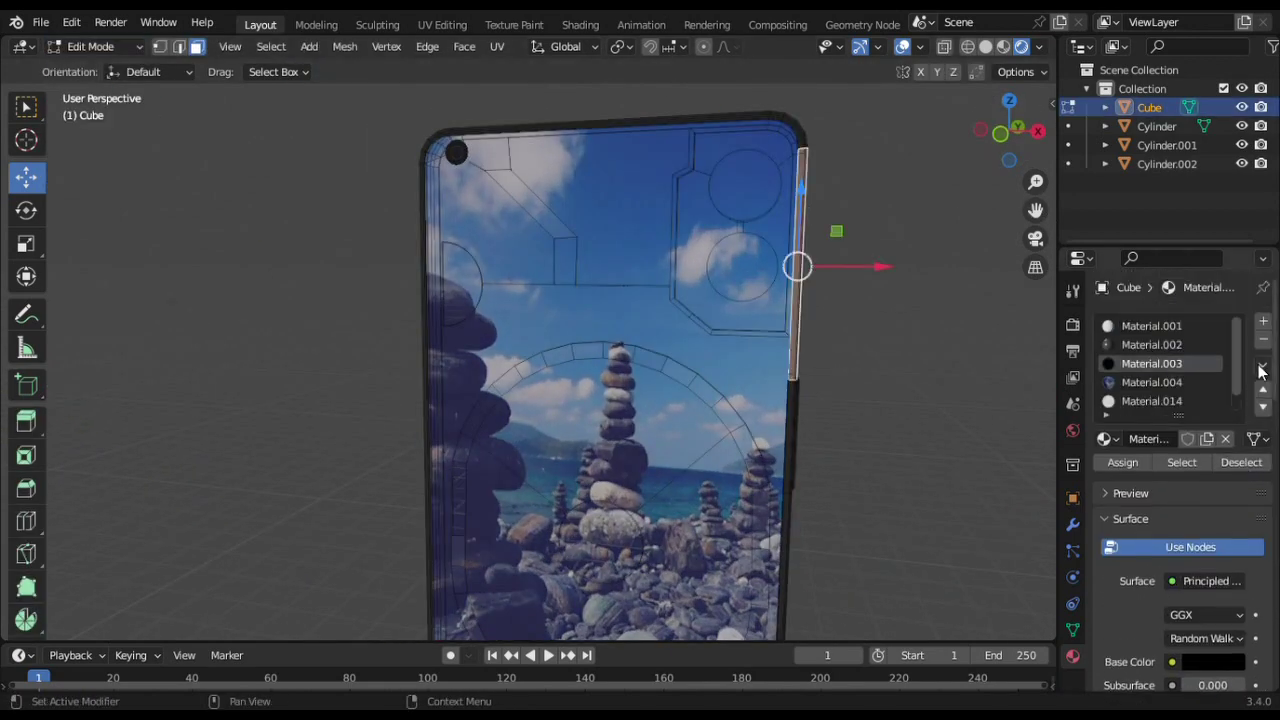
left_click(1263, 321)
key("Tab")
middle_click_drag(936, 225, 549, 474)
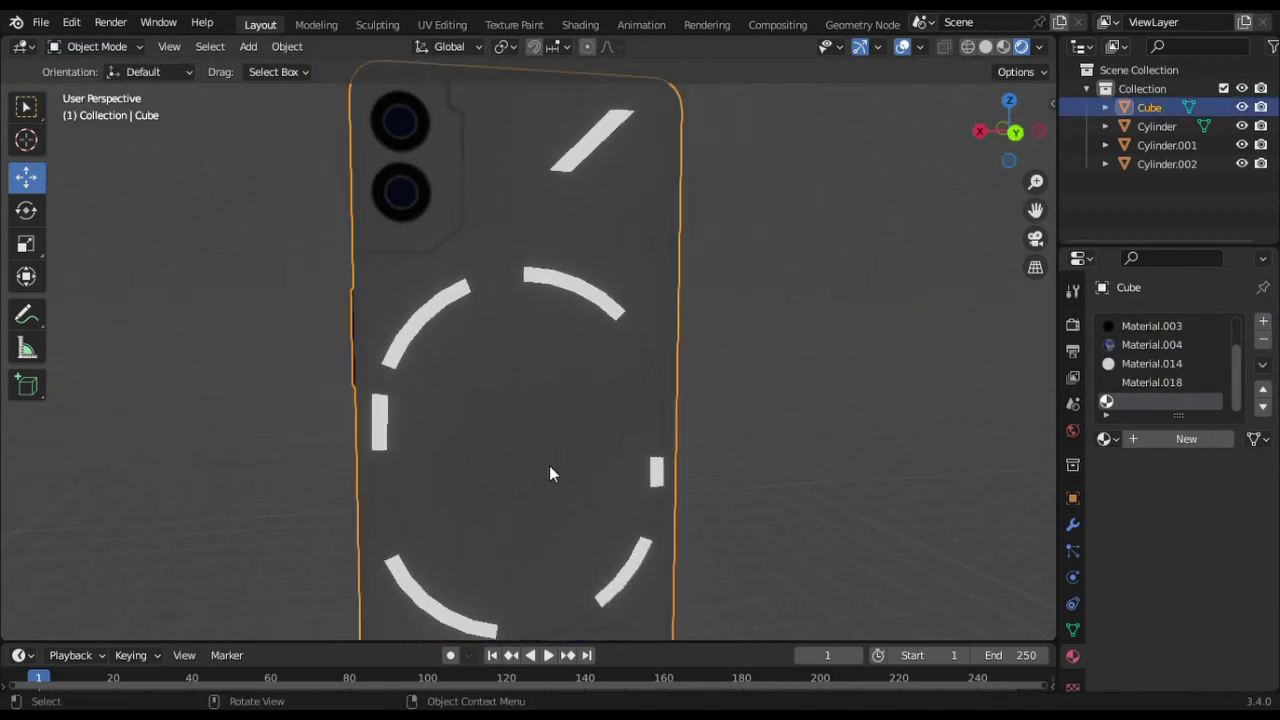
- Create Material.022 in the empty slot, give it a black base colour, and assign it
key("Tab")
scroll(549, 474, "down", 2)
scroll(1220, 377, "up", 2)
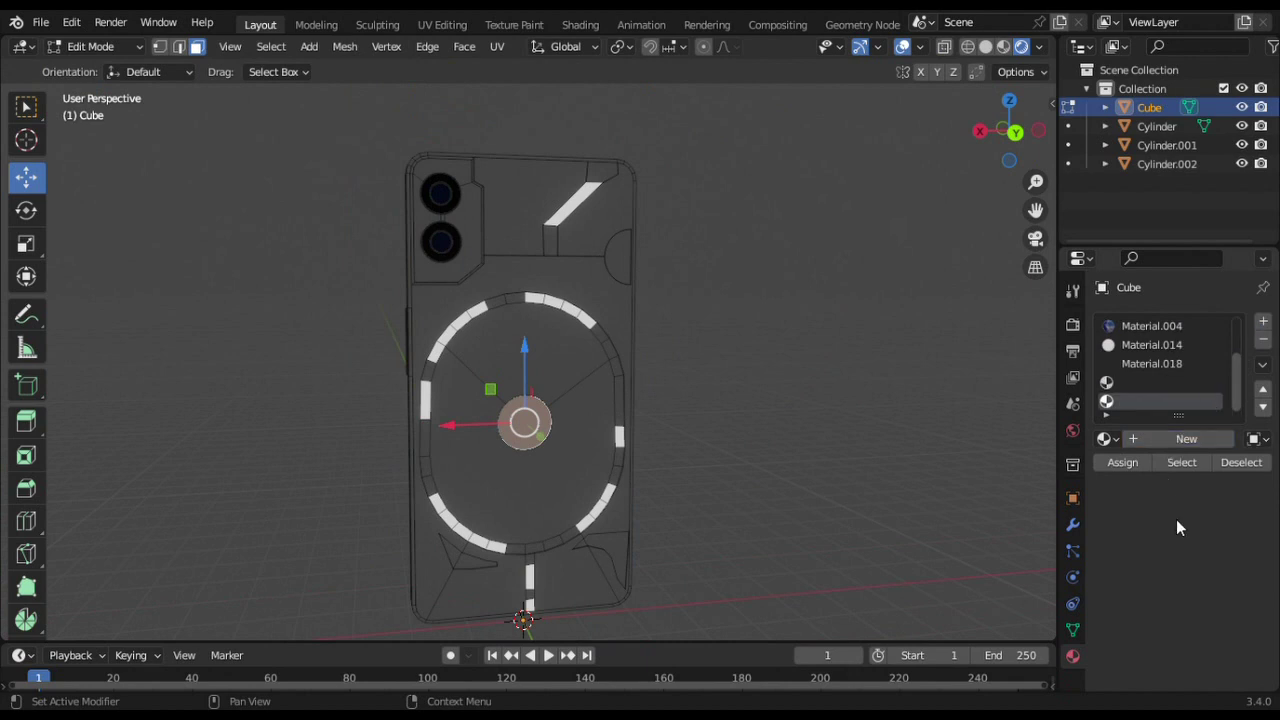
scroll(1172, 370, "up", 3)
left_click(1172, 345)
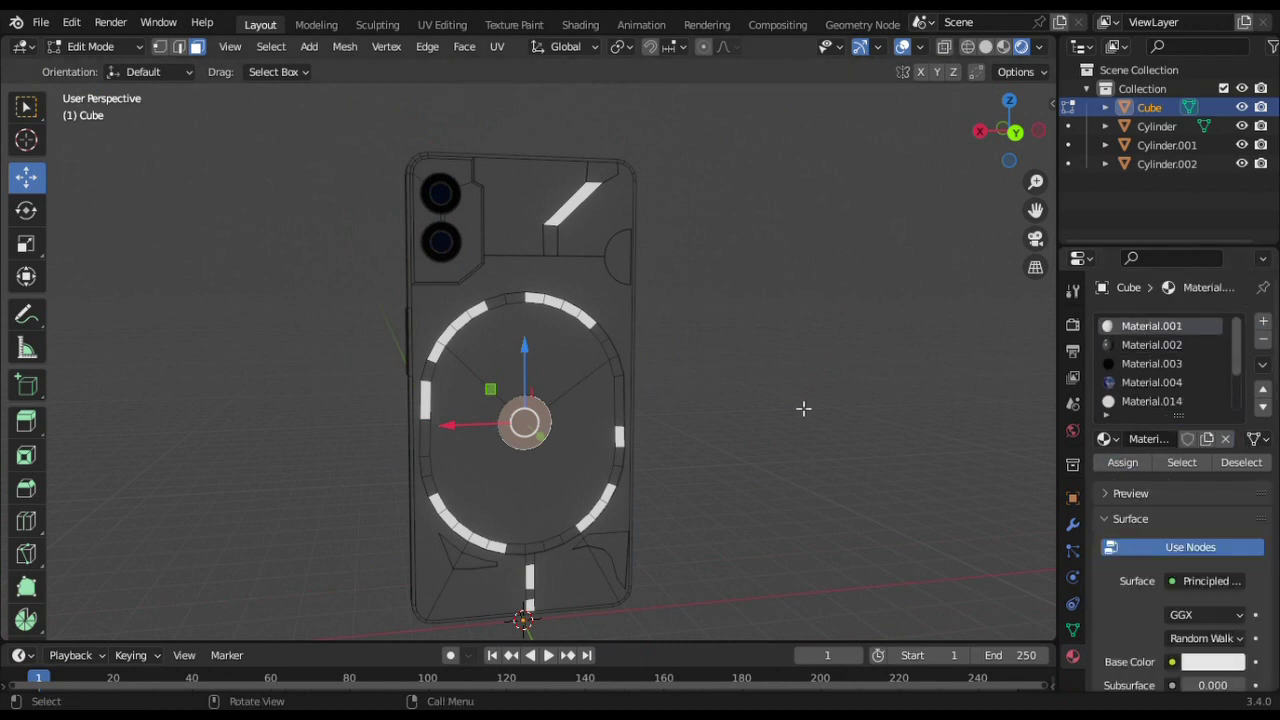
left_click(1160, 401)
left_click(1263, 340)
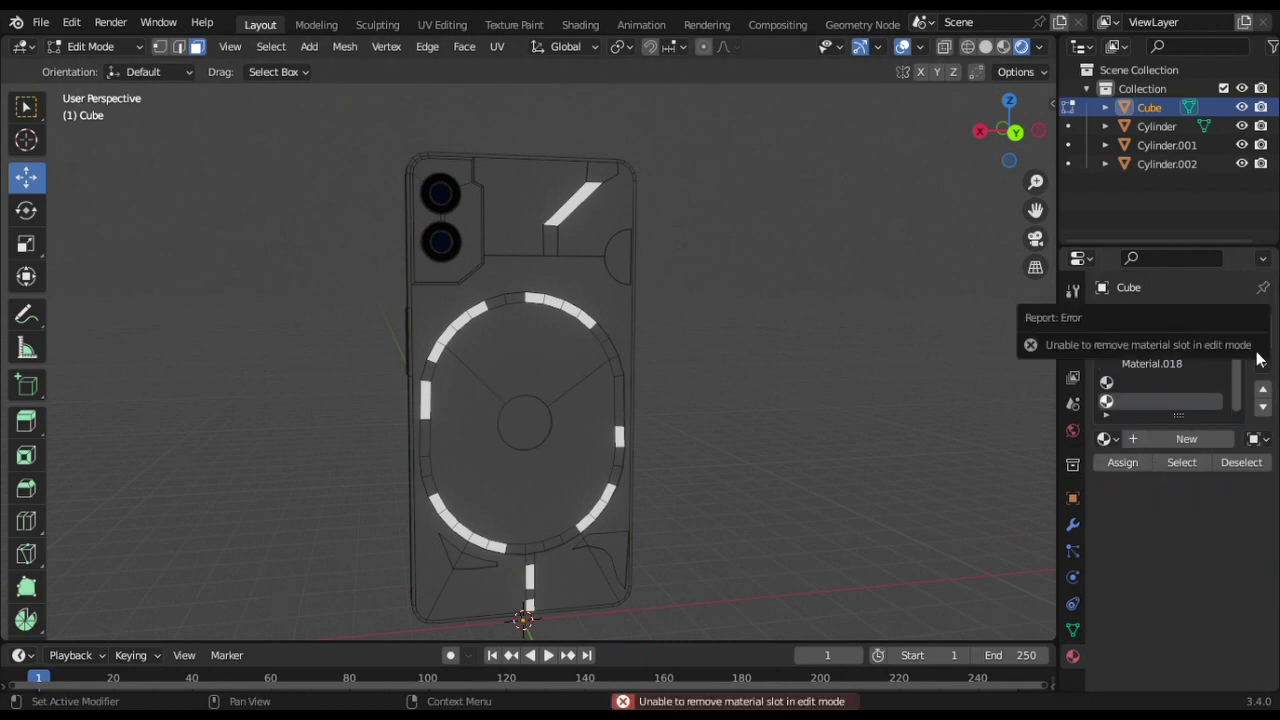
left_click(1161, 439)
left_click(1213, 586)
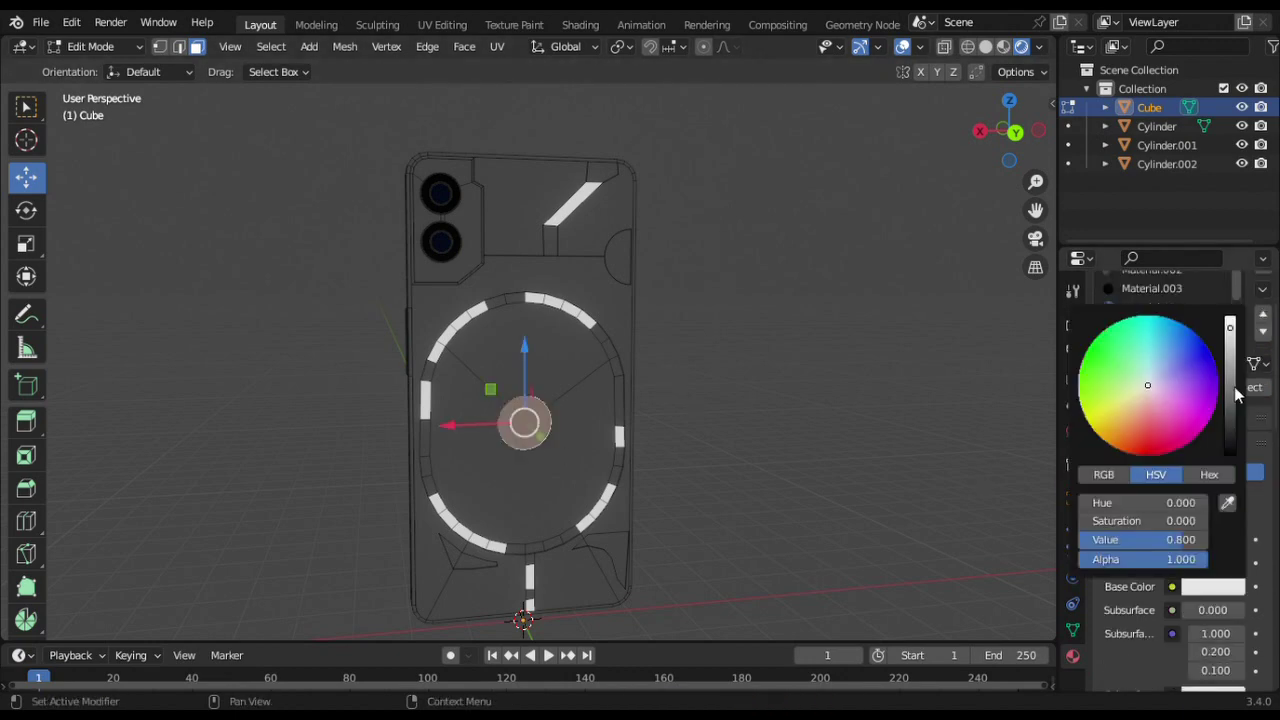
left_click_drag(1237, 395, 1232, 458)
left_click(1127, 393)
- Select the back-plate faces around the ring strips, diagonal slash and camera bump
scroll(886, 223, "up", 3)
mouse_move(886, 223)
middle_mouse_down()
mouse_move(900, 240)
mouse_move(686, 369)
middle_mouse_up()
left_click(1213, 511)
scroll(914, 240, "down", 3)
left_click(528, 228)
scroll(1180, 460, "up", 4)
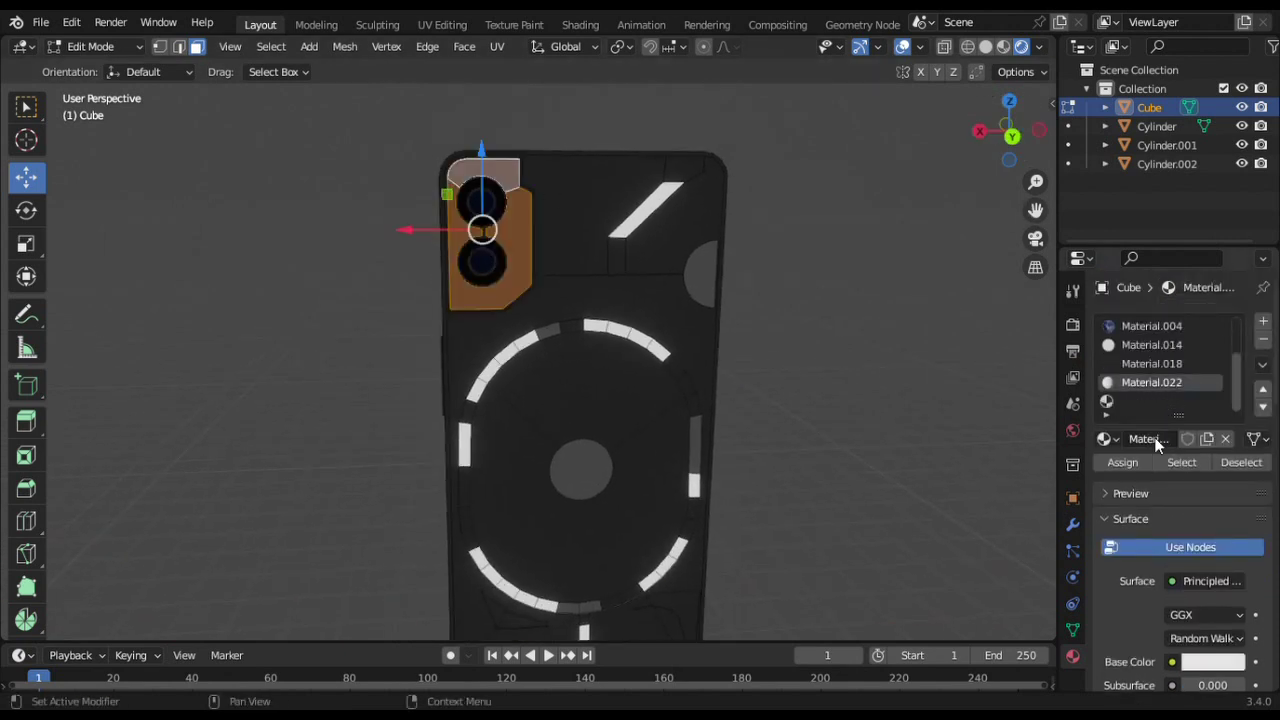
left_click(690, 168)
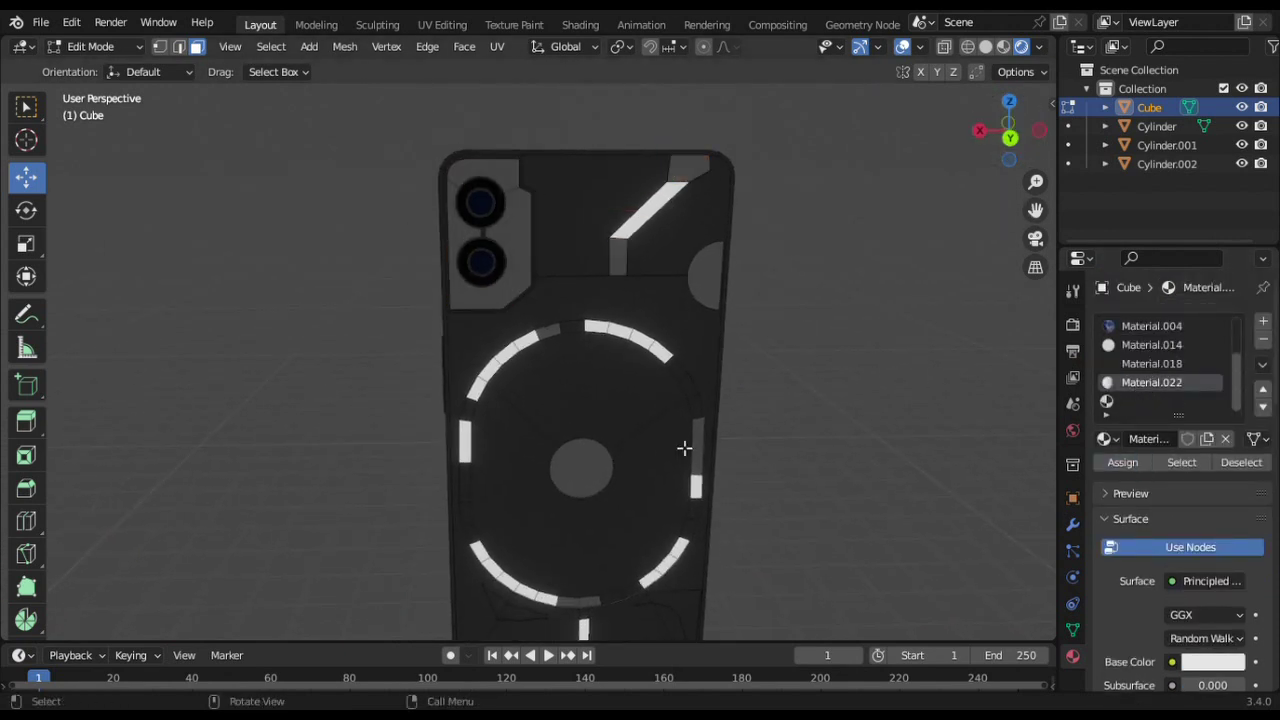
middle_click_drag(684, 448, 661, 375)
left_click(610, 556, "shift")
left_click(668, 498, "shift")
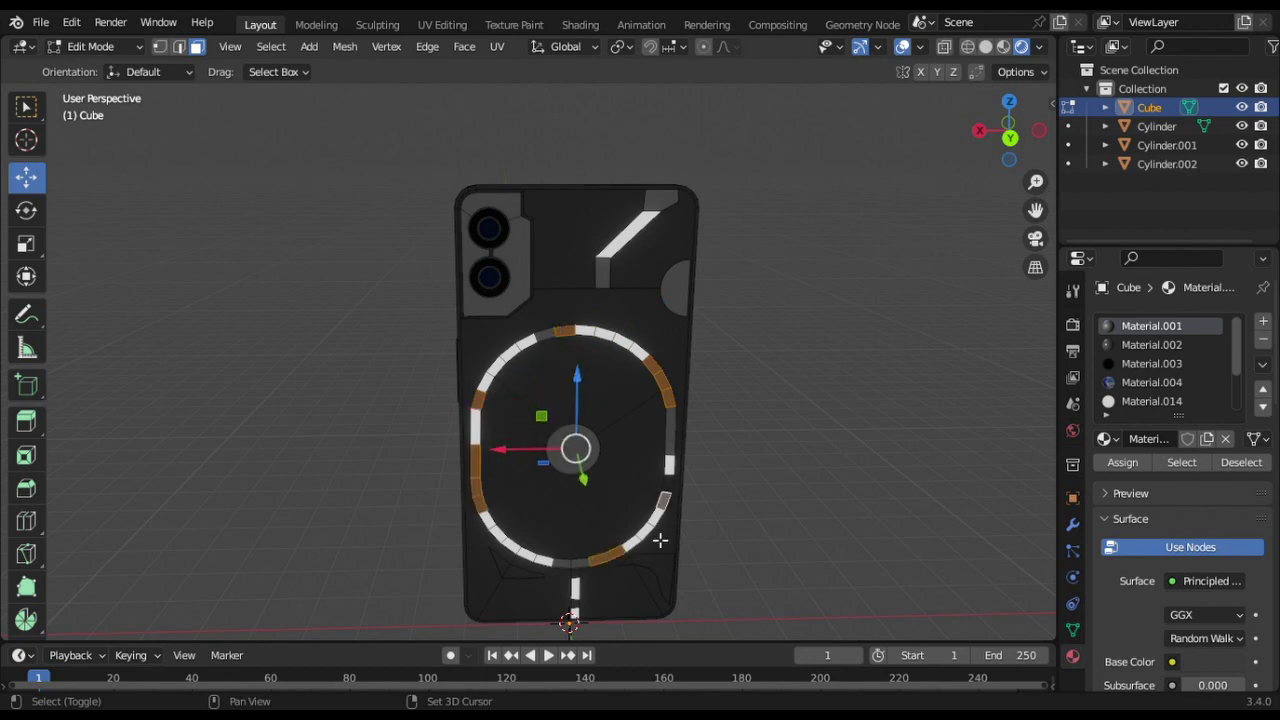
left_click(650, 580, "shift")
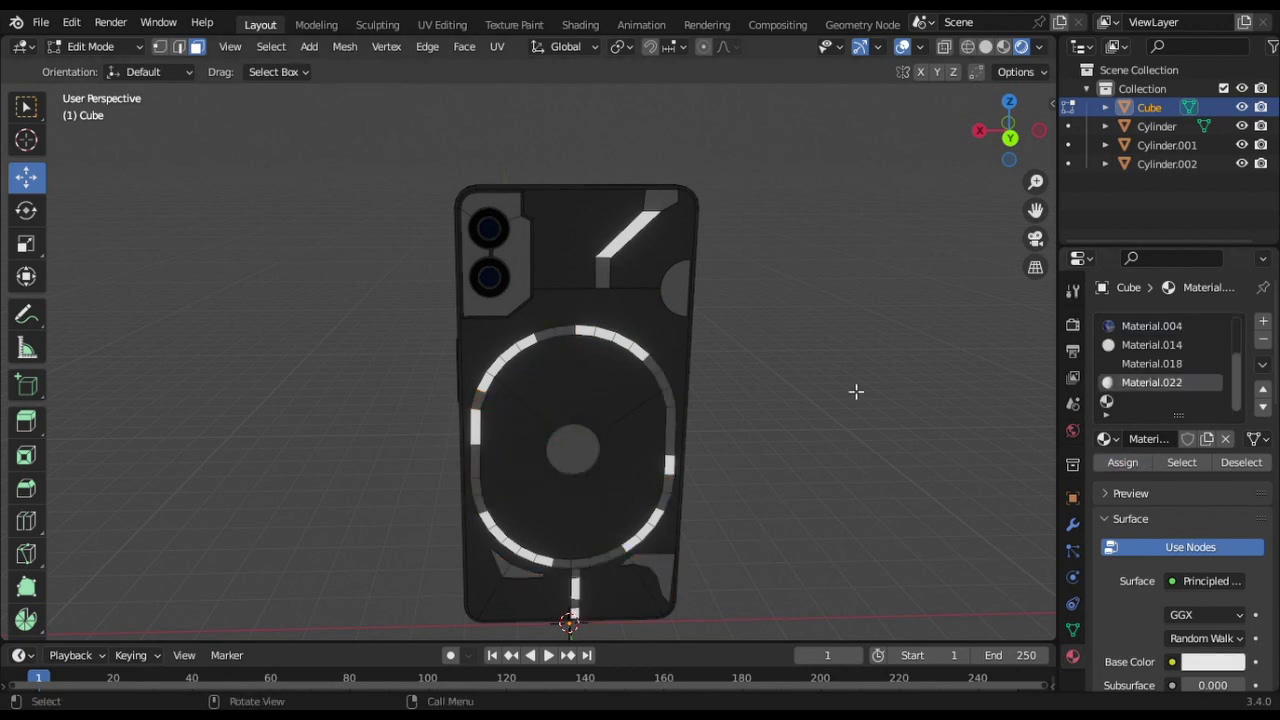
middle_click_drag(870, 482, 640, 306)
left_click(640, 306)
left_click_drag(975, 138, 990, 135)
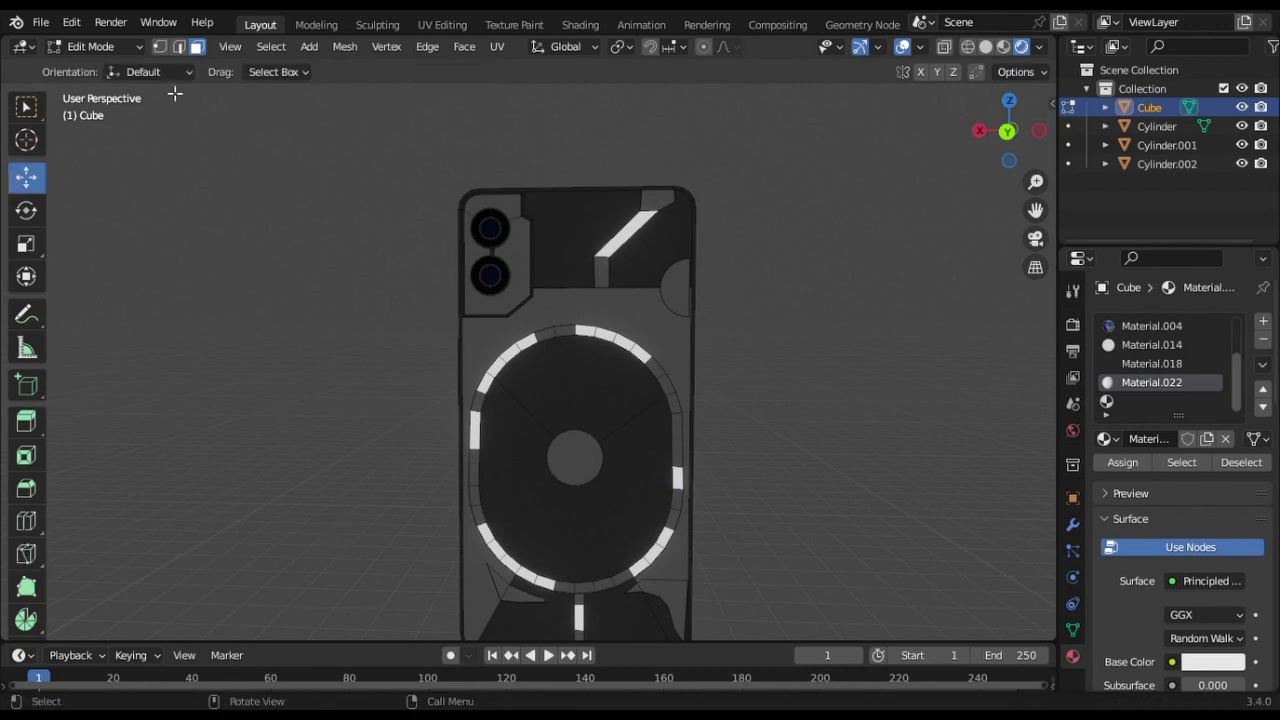
- Make Material.022 active for the back plate, review the darkened back, and re-enter Edit Mode
left_click(1140, 383)
middle_click_drag(820, 420, 777, 410)
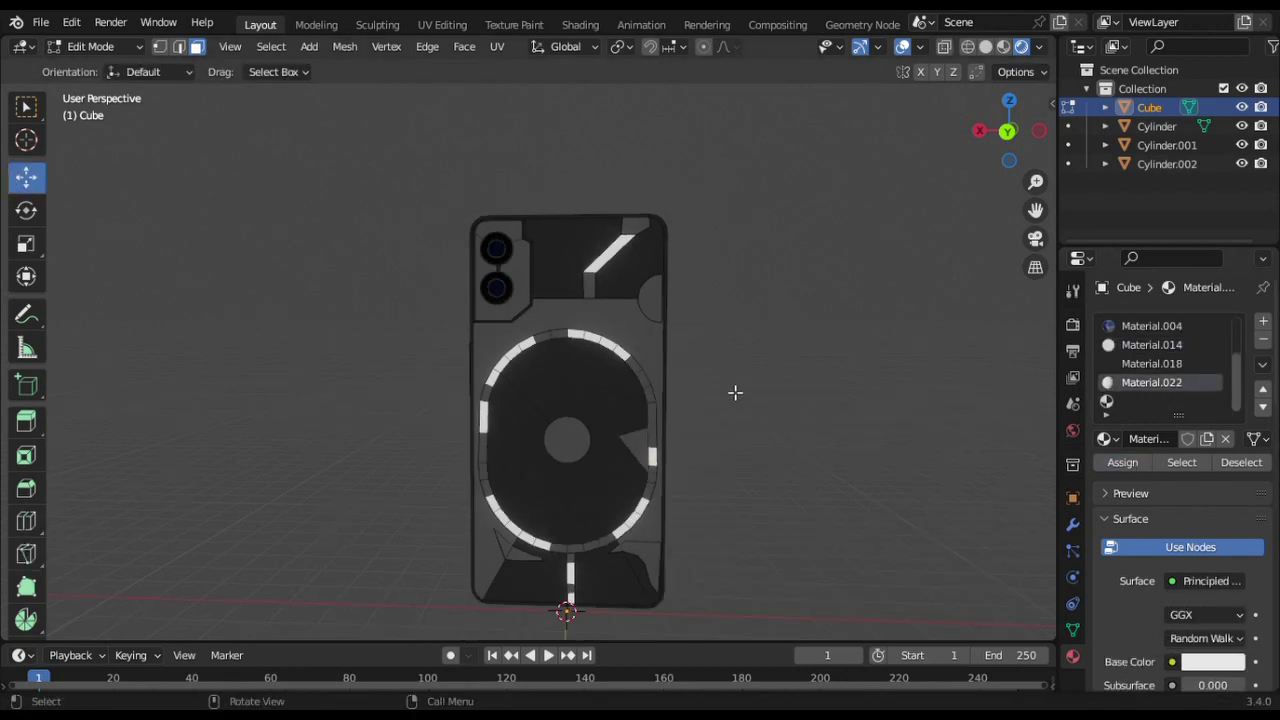
key("Tab")
left_click_drag(1008, 128, 1012, 134)
scroll(969, 214, "up", 5)
left_click(465, 250)
left_click(95, 46)
left_click(90, 86)
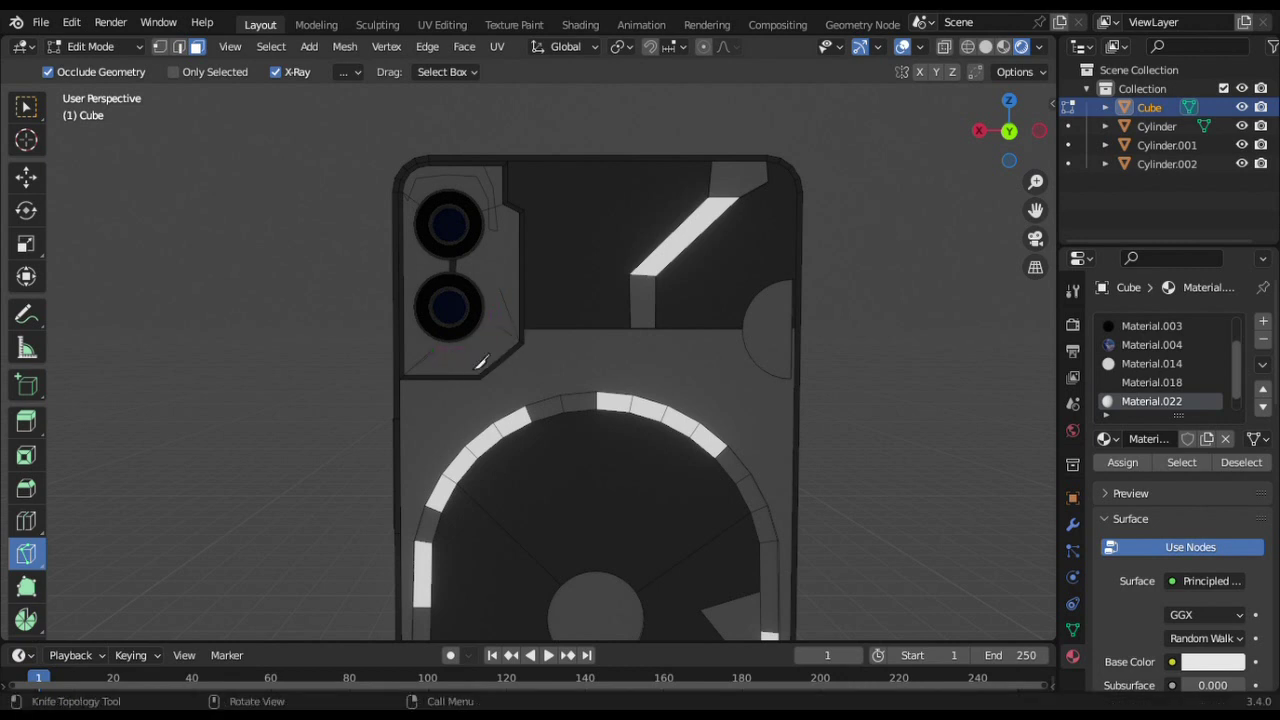
- Raise the material's emission strength to 5.000 on the phone body
scroll(880, 325, "down", 2)
left_click(102, 68)
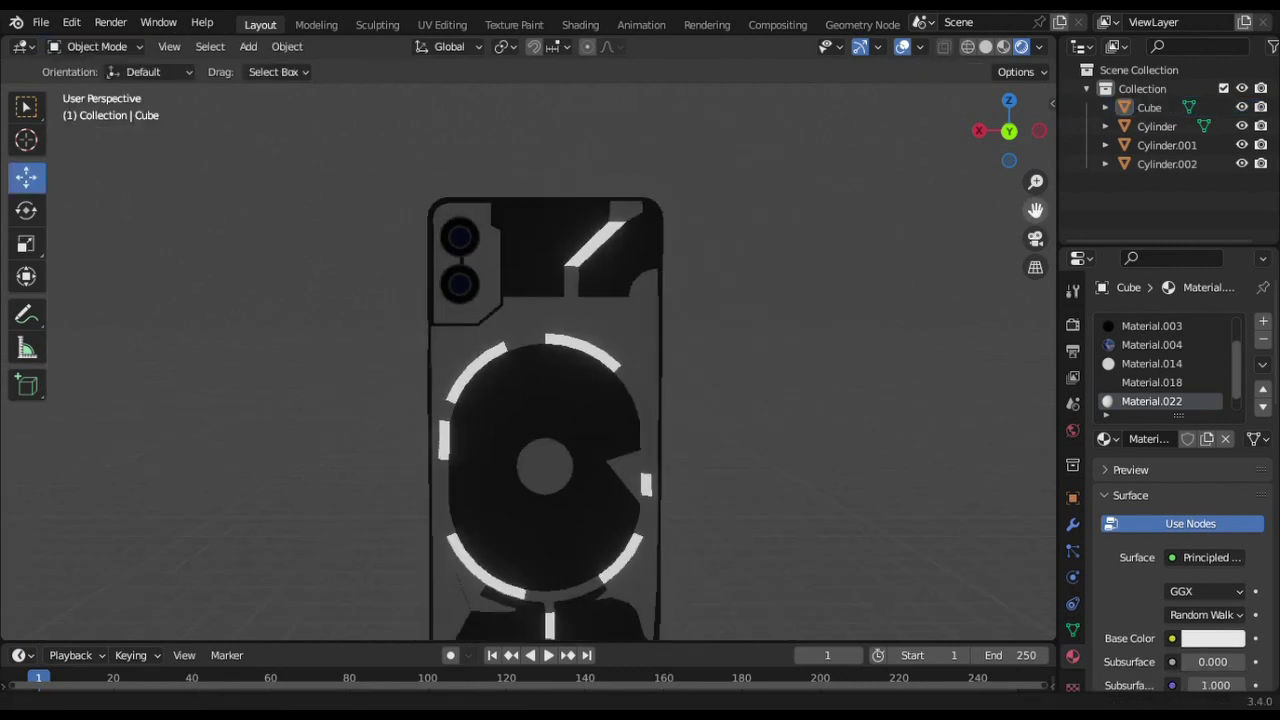
scroll(1160, 370, "up", 2)
middle_click_drag(810, 418, 600, 343)
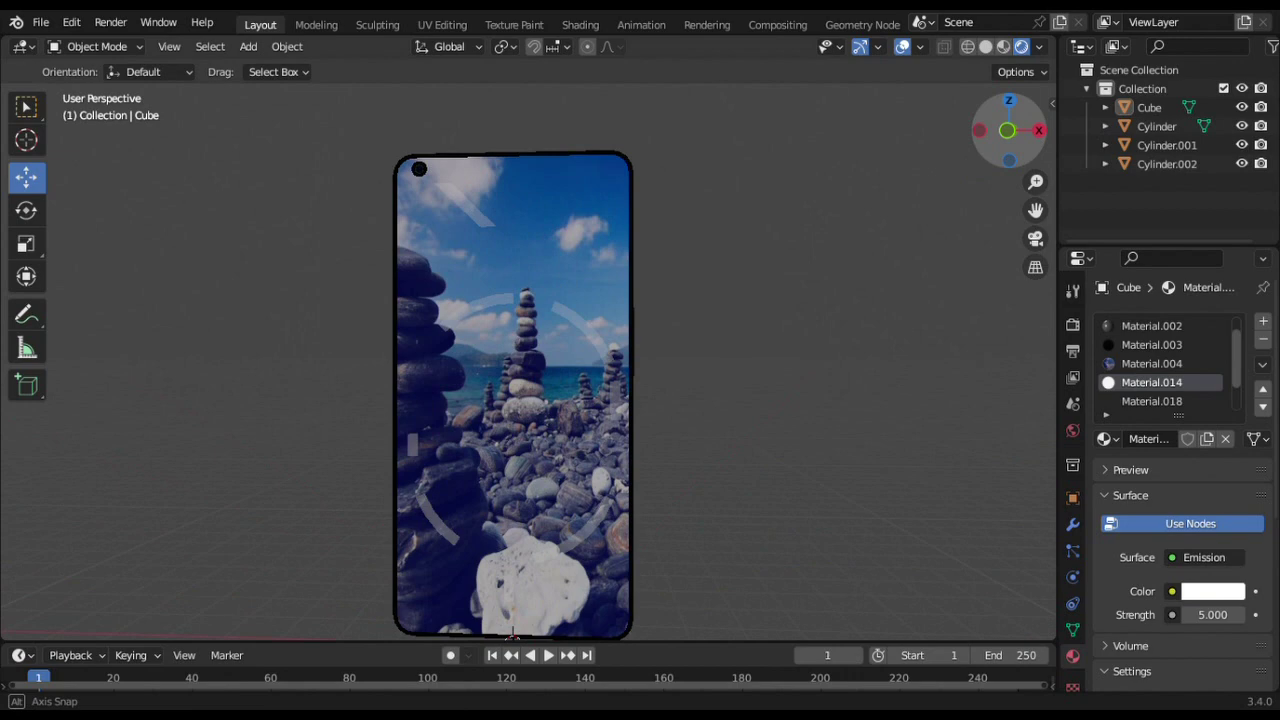
left_click(600, 343)
left_click(97, 46)
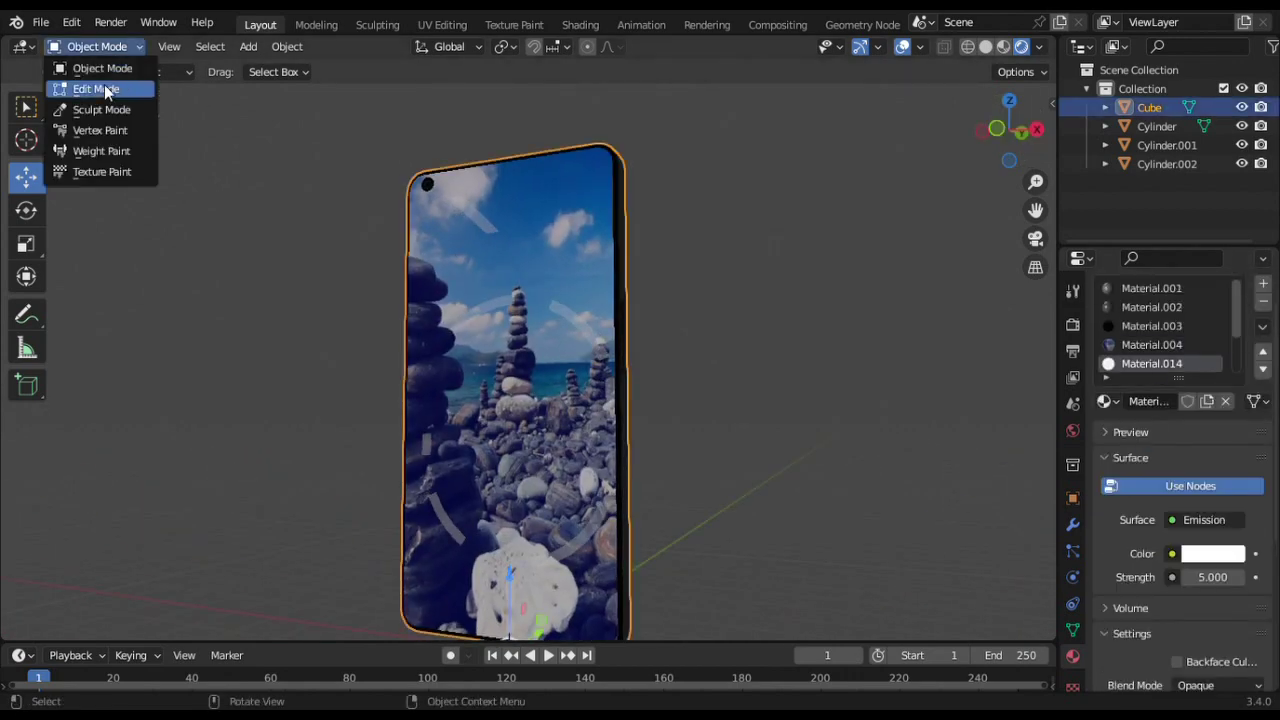
left_click(100, 88)
scroll(1184, 500, "down", 10)
scroll(1220, 556, "down", 8)
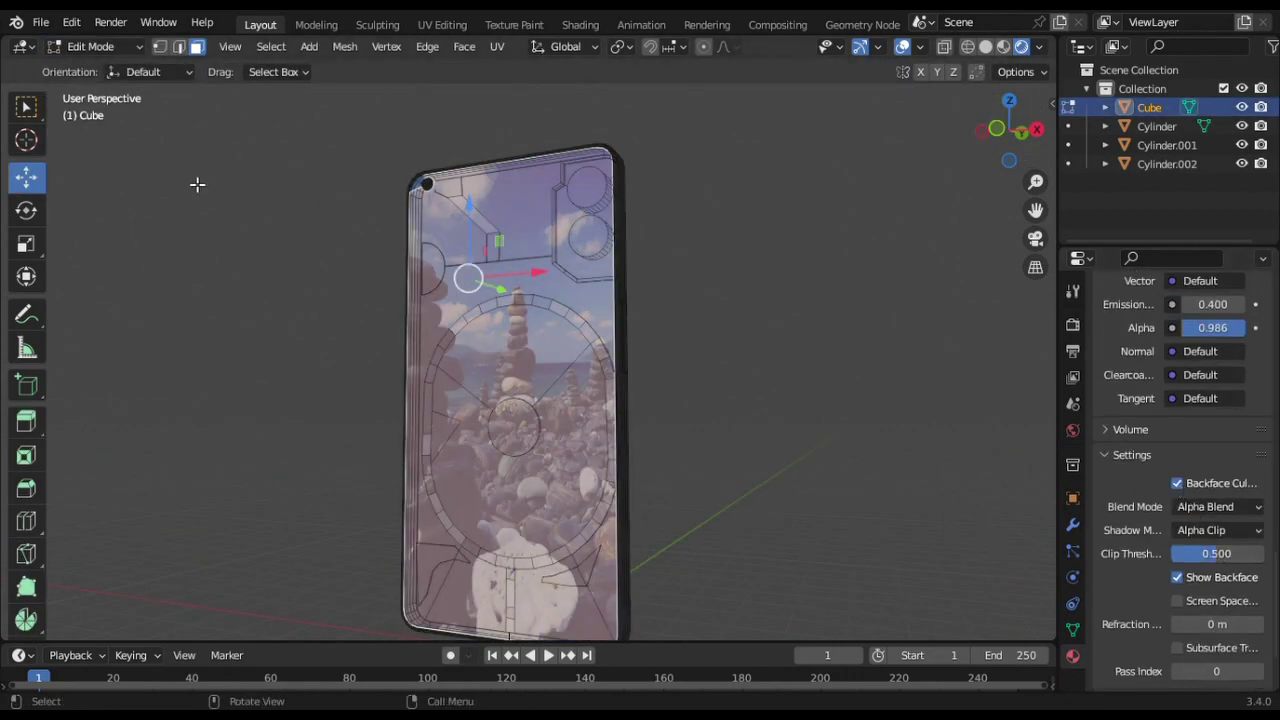
left_click(97, 46)
left_click(100, 69)
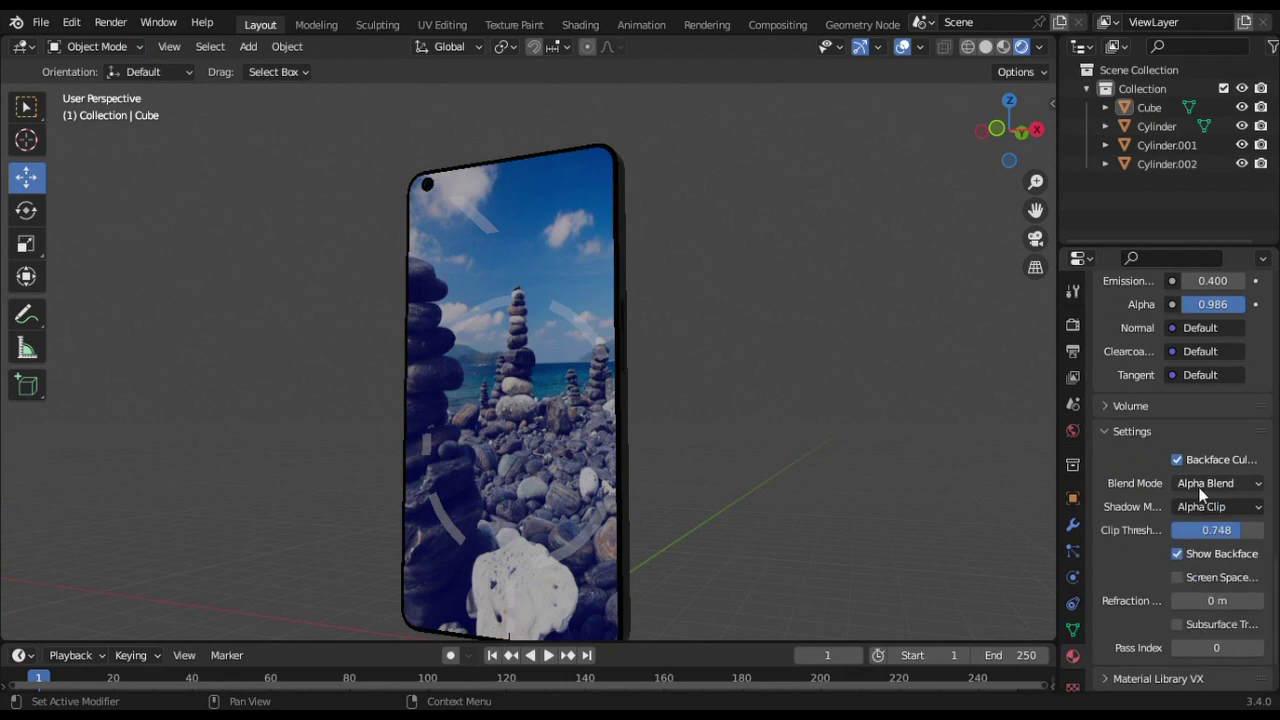
- Set the screen material's Blend Mode to Alpha Clip
left_click(1216, 483)
left_click(1172, 505)
left_click(1216, 483)
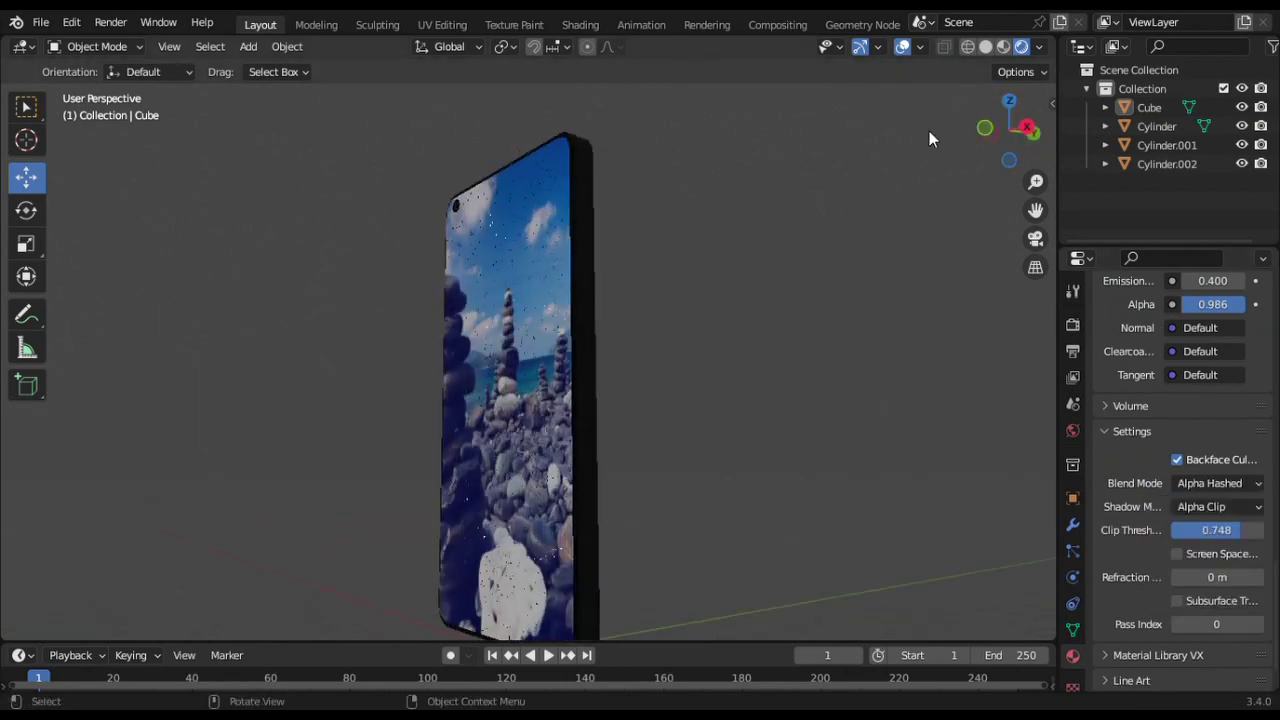
middle_click_drag(884, 178, 1070, 352)
middle_click_drag(919, 151, 1206, 484)
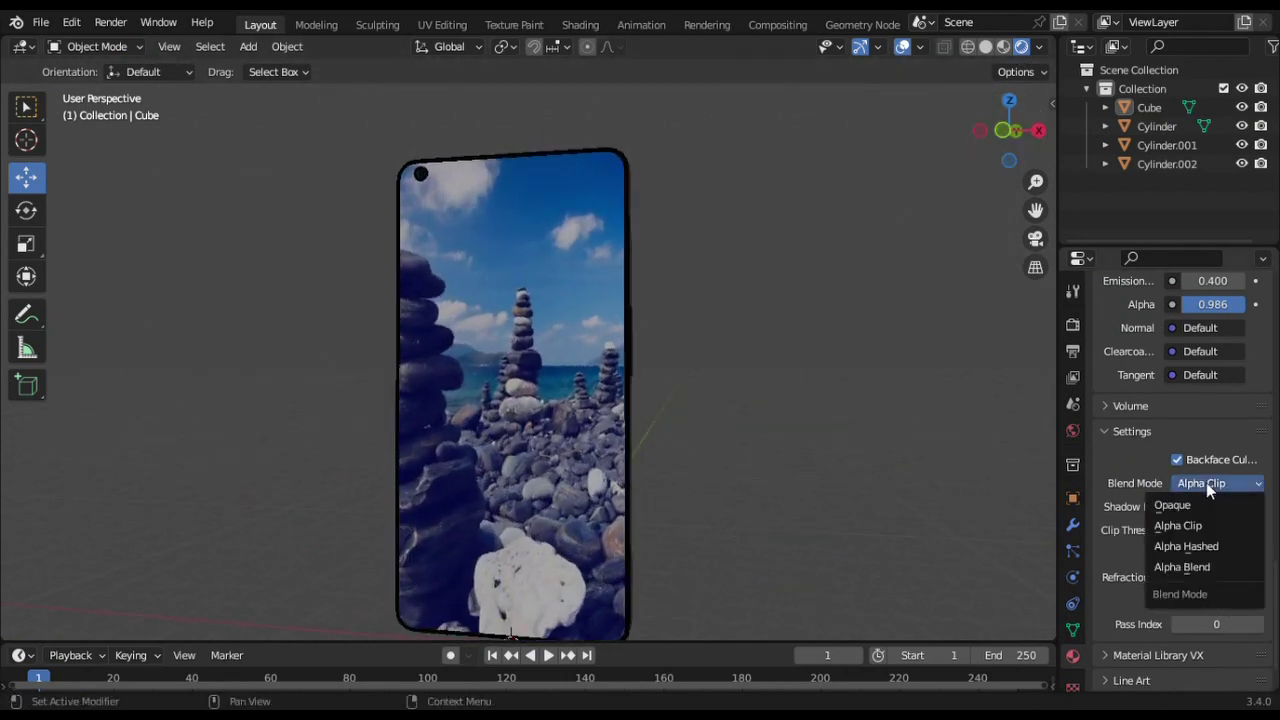
left_click_drag(1009, 83, 453, 250)
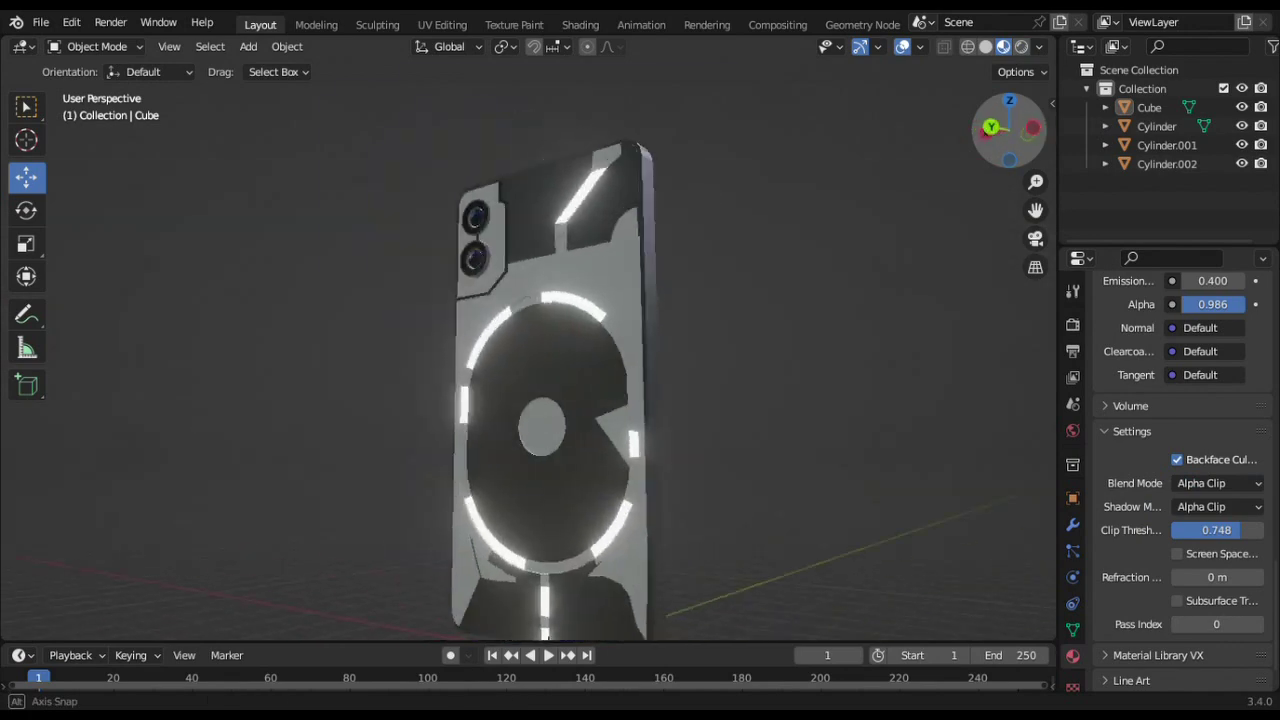
- Inspect the lower camera lens and glowing back, then centre the view on the phone body
left_click(455, 251)
key("Tab")
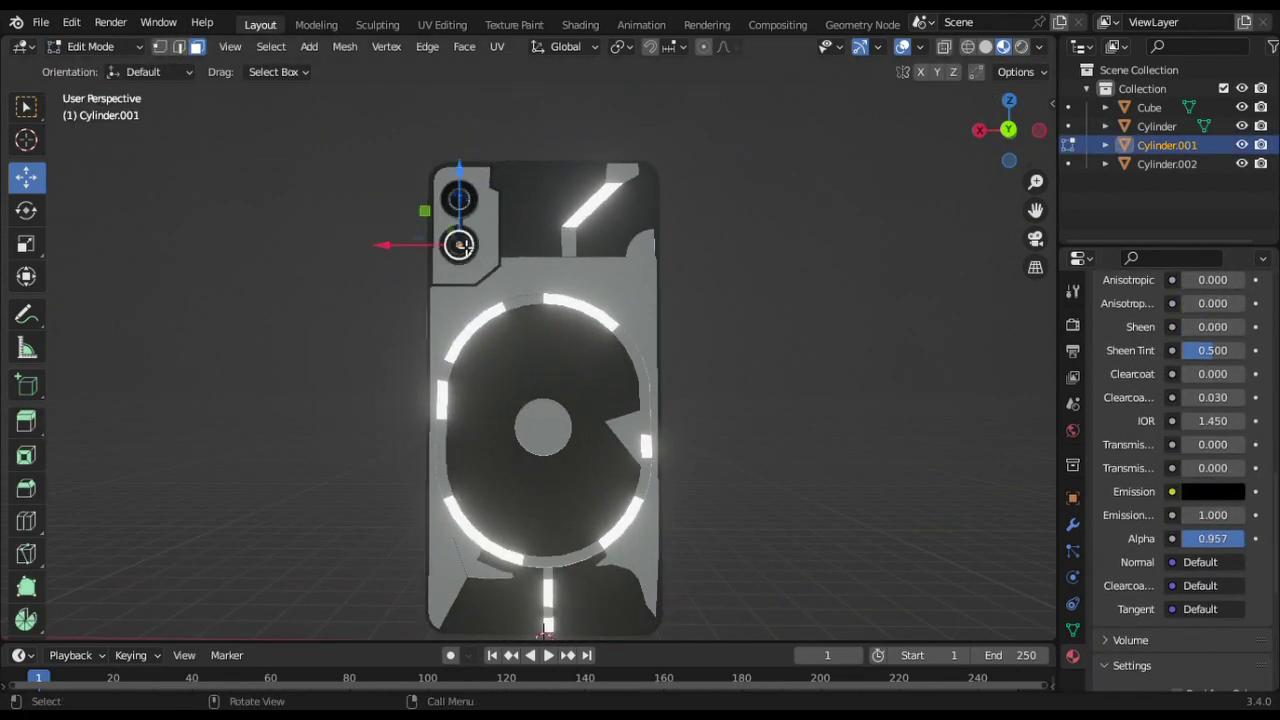
key("Tab")
left_click(776, 149)
scroll(543, 180, "up", 6)
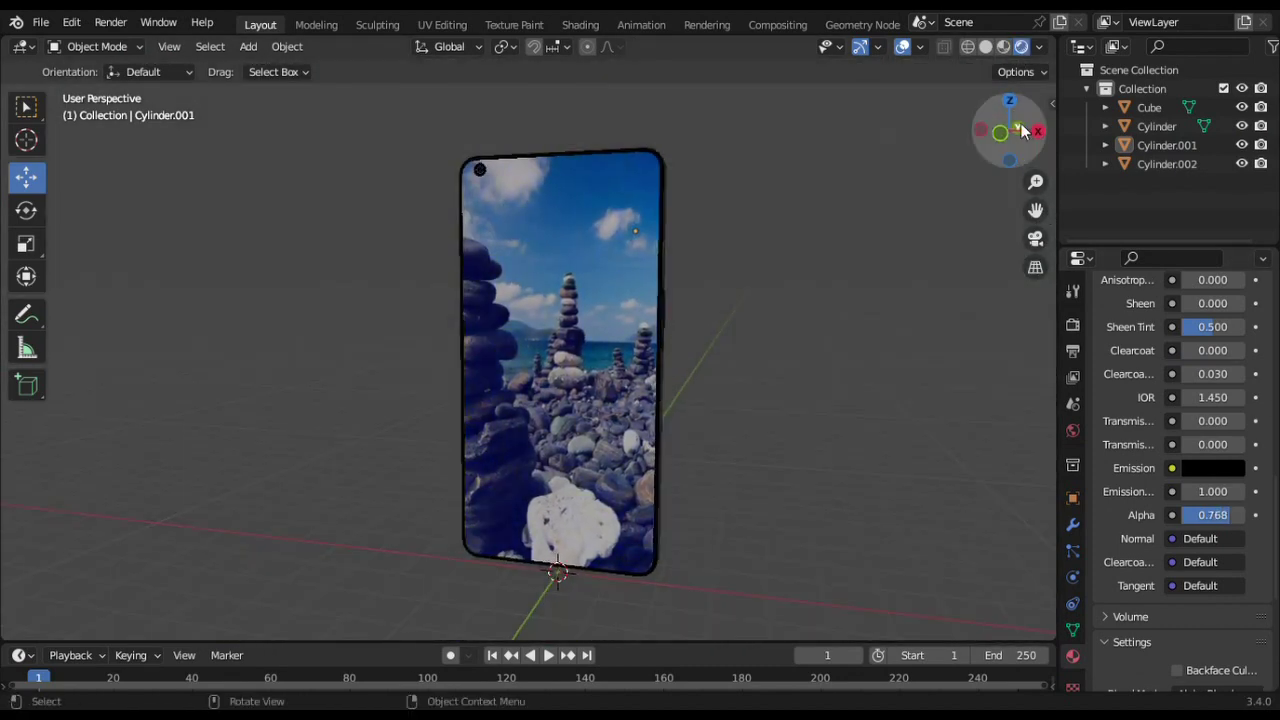
left_click_drag(1022, 130, 1010, 153)
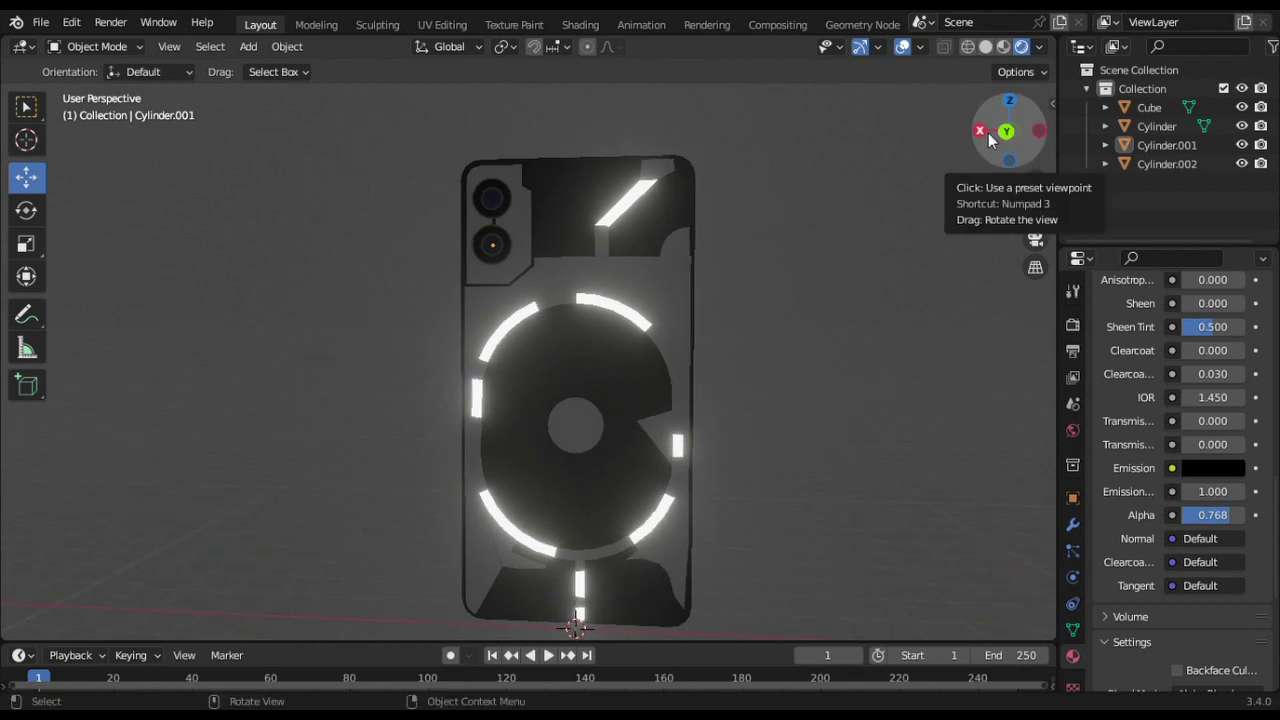
left_click(660, 240)
key("KP_Decimal")
- Assign the white emission Material.014 to the newly cut strip beside the lenses
left_click(80, 47)
left_click(96, 89)
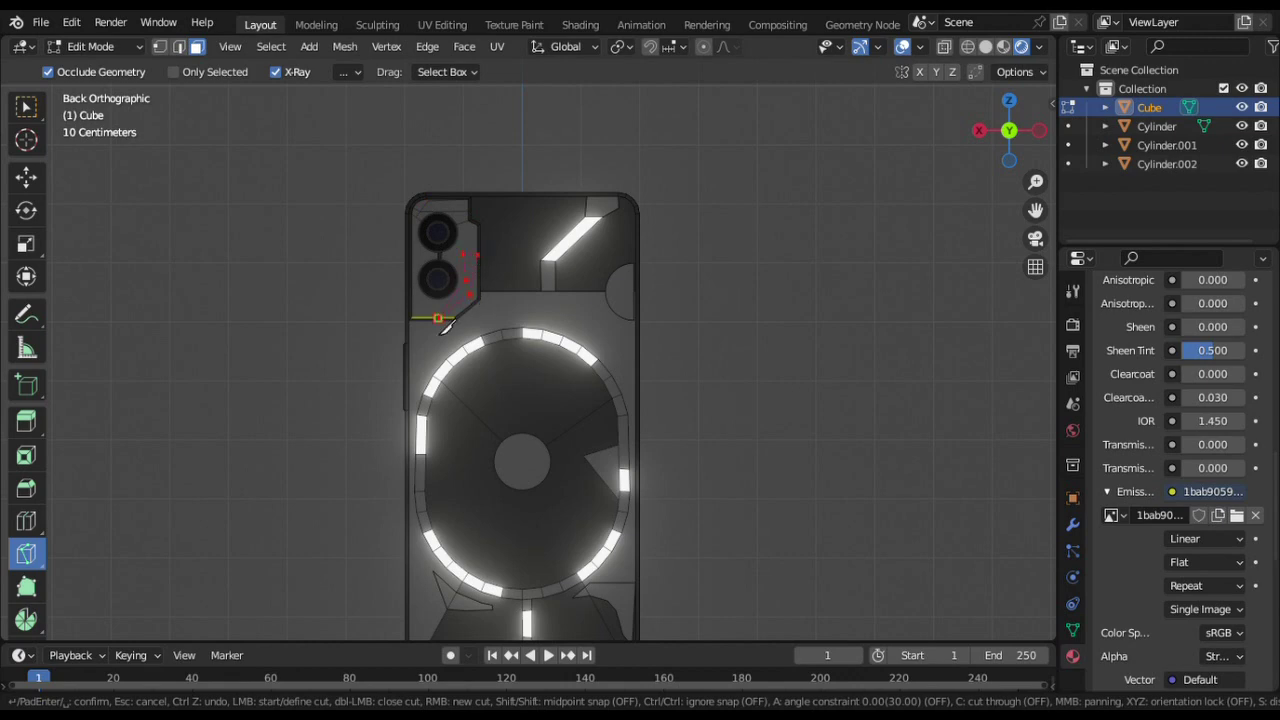
scroll(1180, 420, "up", 10)
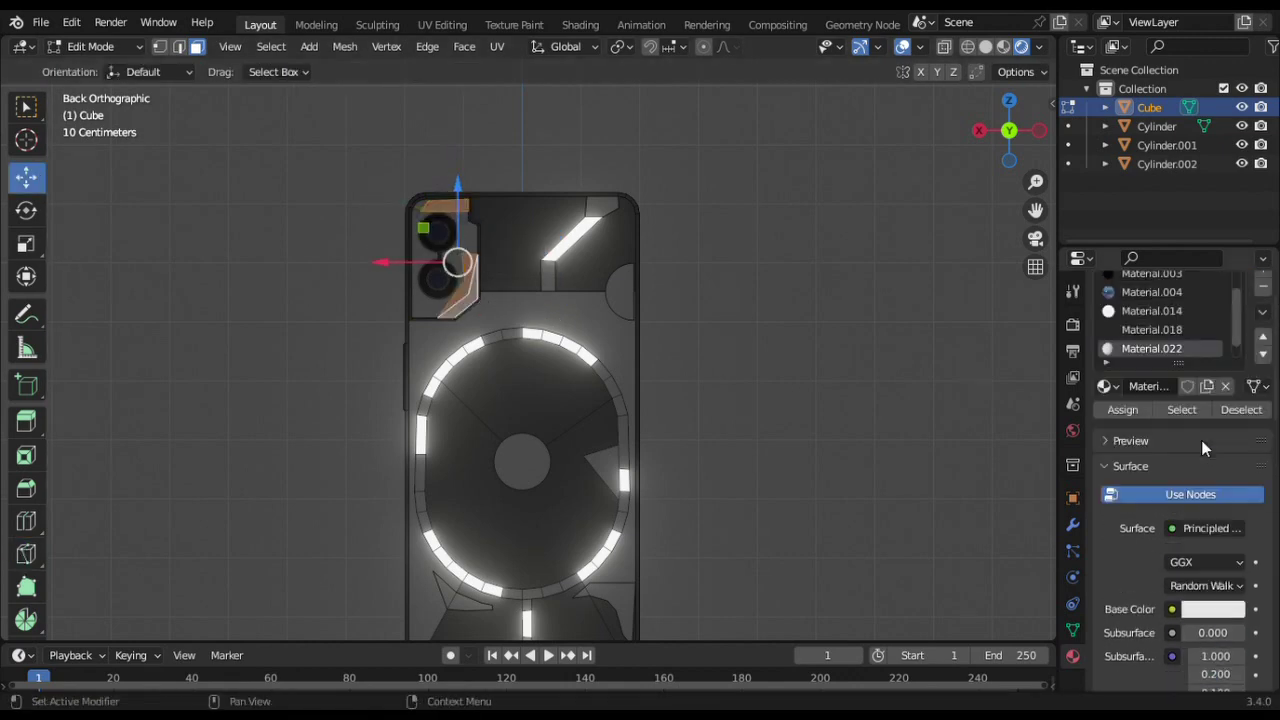
left_click(1150, 363)
left_click(1136, 463)
left_click(116, 70)
middle_click_drag(600, 400, 720, 420)
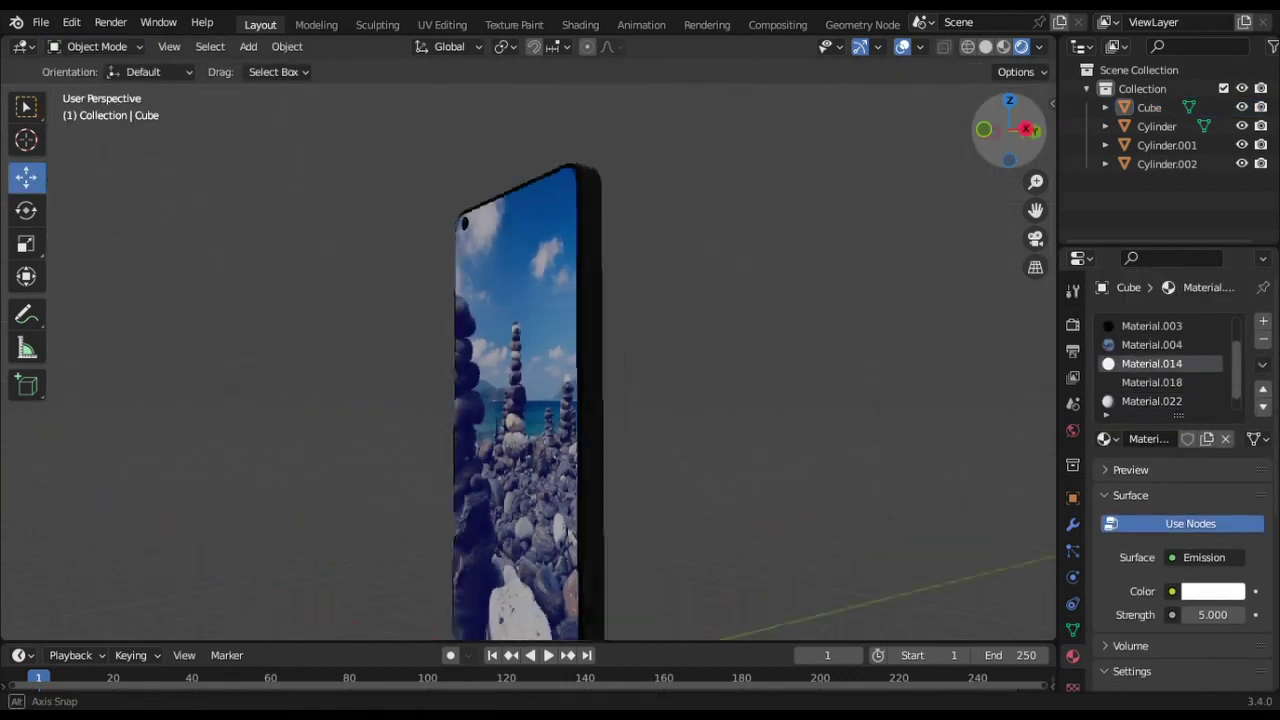
- Select all the phone parts together with Cylinder.001 as the active object
mouse_move(560, 300)
middle_mouse_down()
mouse_move(462, 231)
mouse_move(520, 300)
mouse_move(478, 302)
middle_mouse_up()
left_click(462, 231)
left_click(478, 302, "shift")
middle_click_drag(823, 245, 616, 262)
left_click_drag(616, 262, 763, 303)
middle_click_drag(763, 303, 530, 560)
middle_click_drag(1037, 248, 1000, 210)
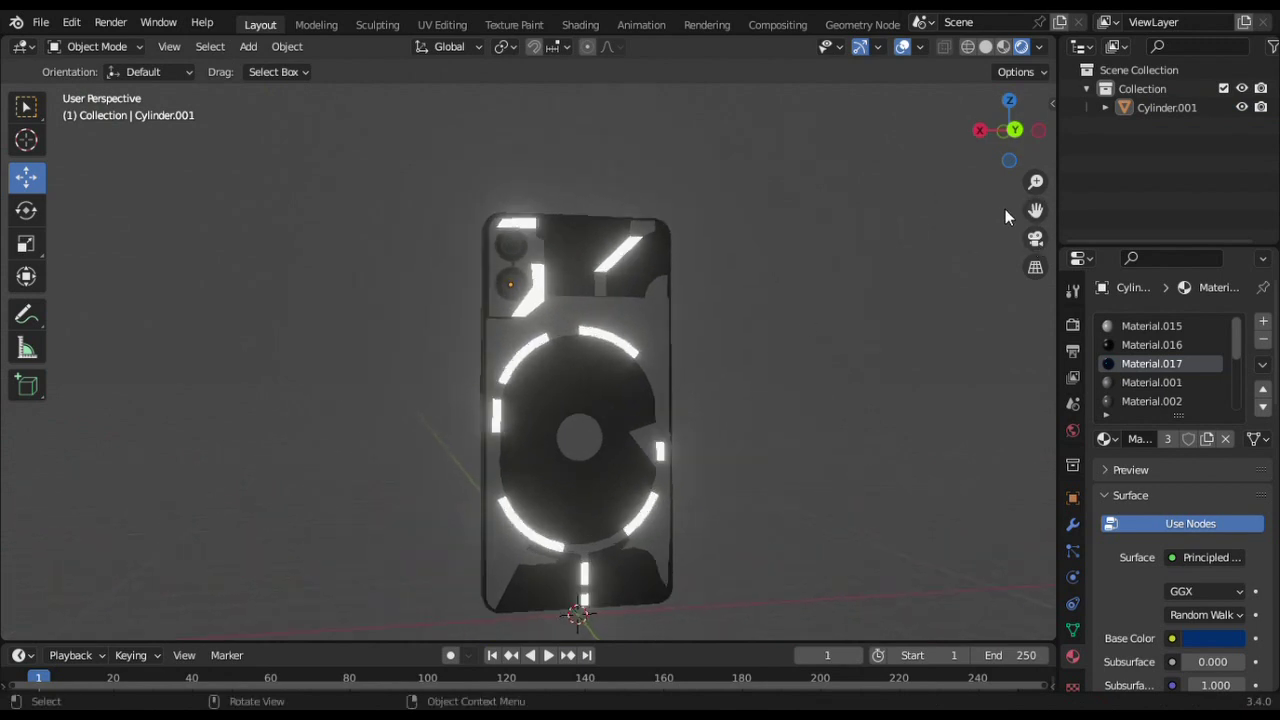
scroll(1150, 360, "down", 4)
- Rename the white emission material Material.014 to 'light'
left_click(1151, 344)
double_click(1151, 344)
type("light")
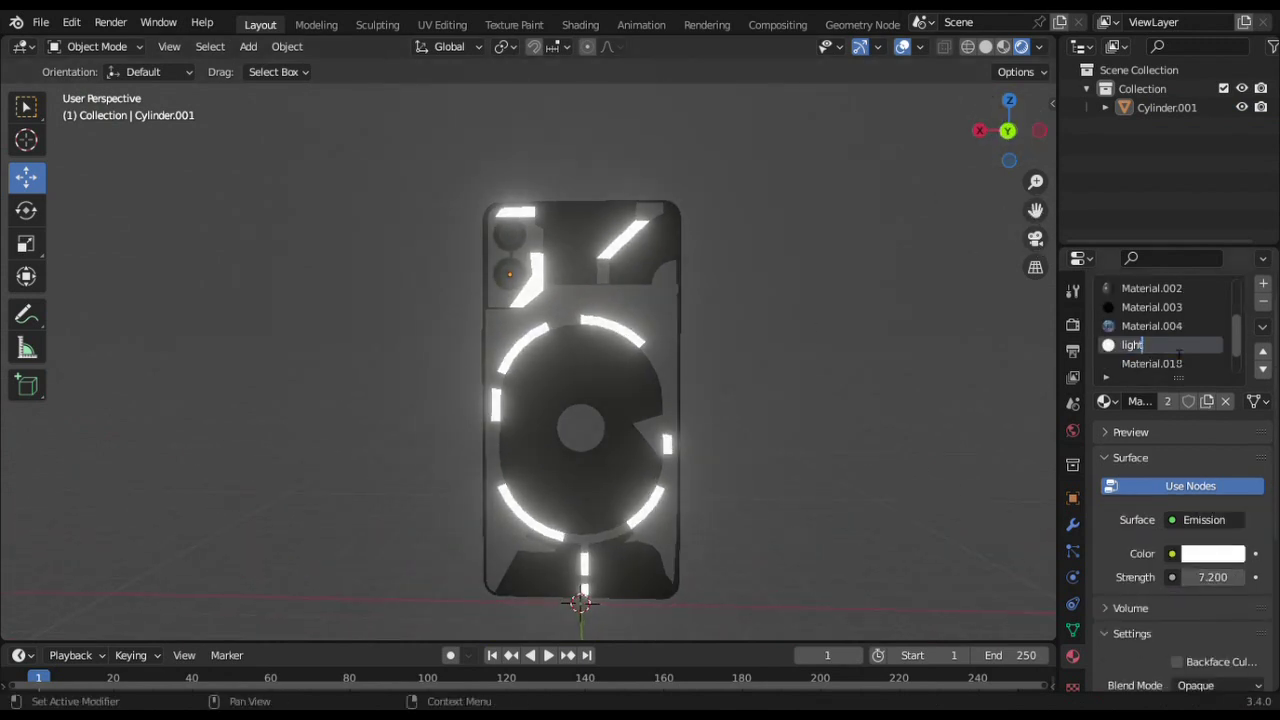
middle_click_drag(908, 373, 760, 385)
- Set the World background Color to an Environment Texture for the HDRI
left_click(1072, 524)
left_click(1072, 655)
left_click(1072, 430)
left_click(1172, 448)
left_click(770, 240)
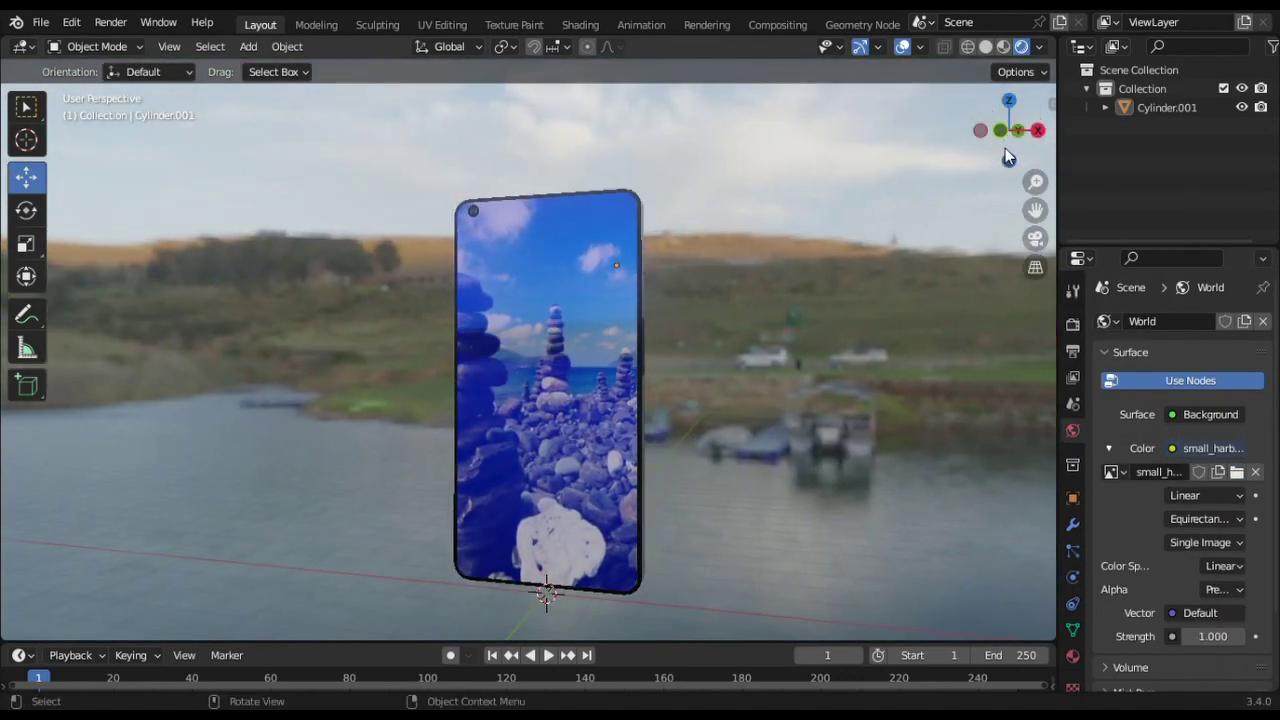
- Add a mesh plane and scale it up into a floor under the phone
left_click(248, 47)
left_click(410, 68)
key("s")
left_click(191, 343)
mouse_move(191, 343)
middle_mouse_down()
mouse_move(500, 400)
mouse_move(839, 498)
middle_mouse_up()
left_click(839, 498)
- Lower the World background strength to 0.100 and enlarge the floor plane further
scroll(839, 498, "down", 3)
left_click_drag(1212, 636, 1150, 636)
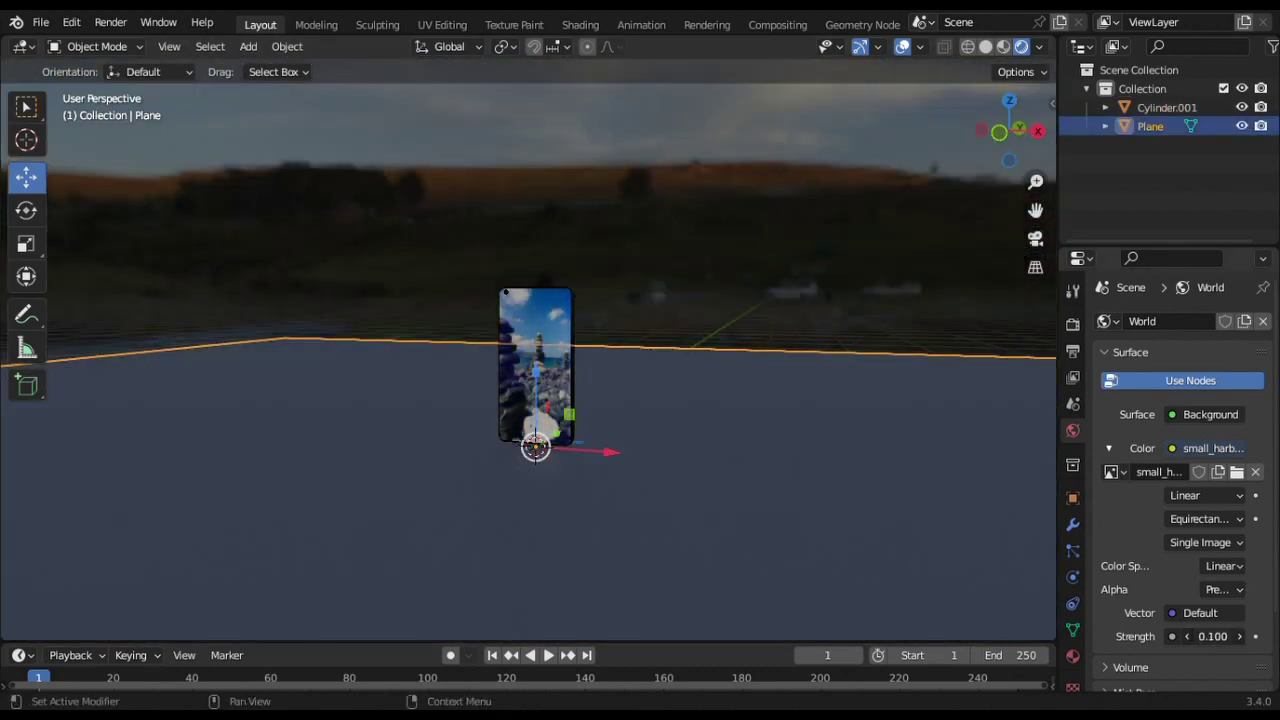
left_click_drag(1009, 131, 1020, 135)
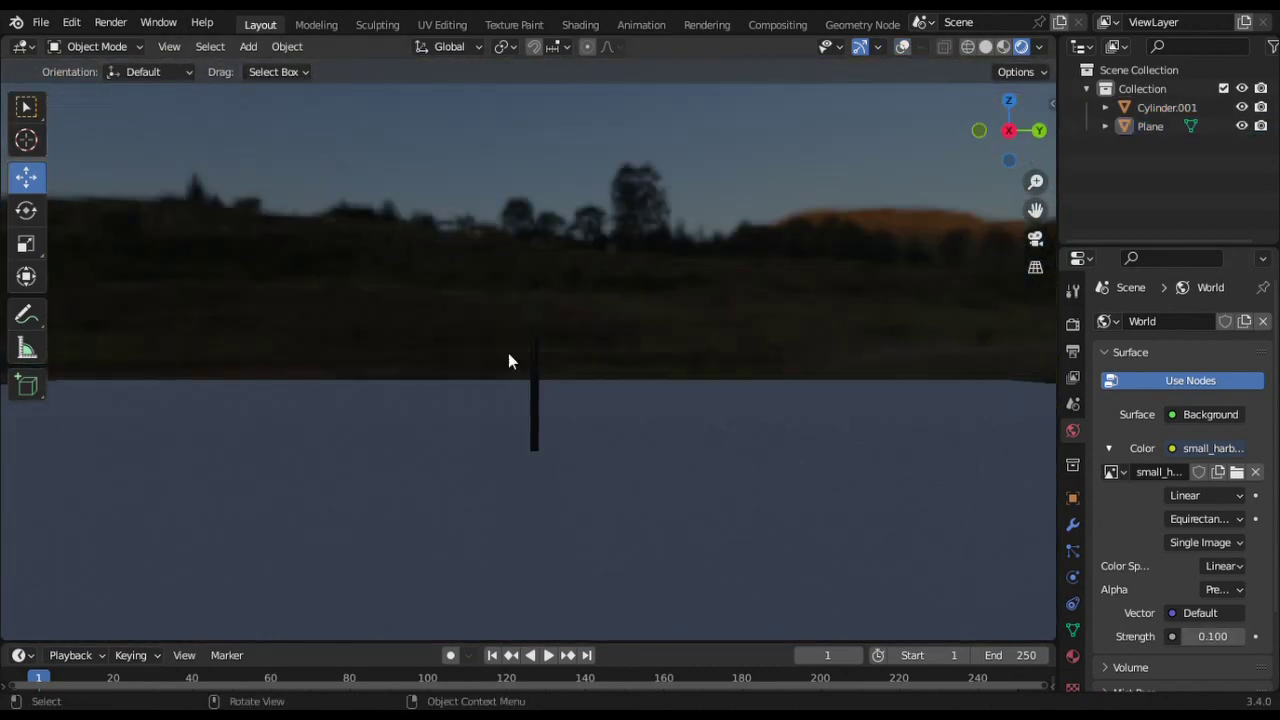
key("s")
left_click(1050, 635)
- In Edit Mode, move the camera-area geometry vertically along Z
middle_click_drag(778, 224, 115, 38)
key("Tab")
key("KP_Decimal")
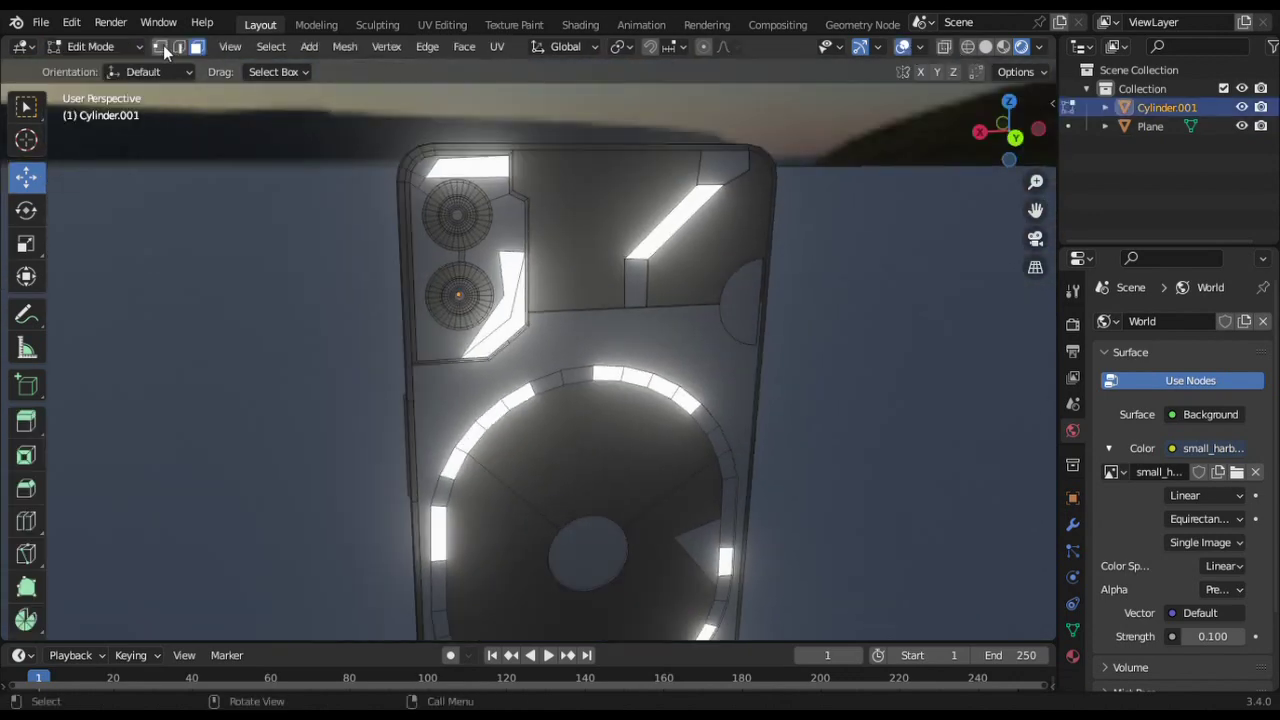
left_click_drag(465, 252, 470, 255)
key("g")
key("z")
left_click(512, 313)
- Move the upper-left corner vertex by the lenses into place and return to Object Mode
left_click(414, 360)
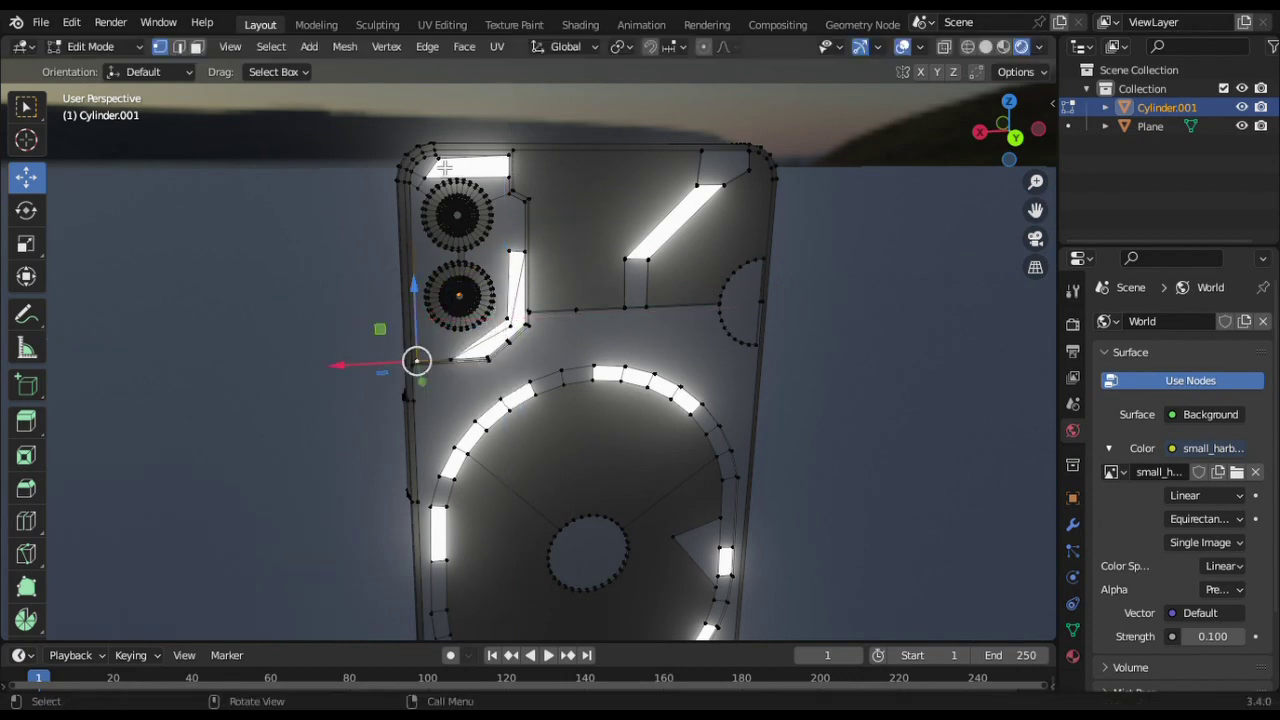
key("g")
left_click_drag(422, 152, 410, 175)
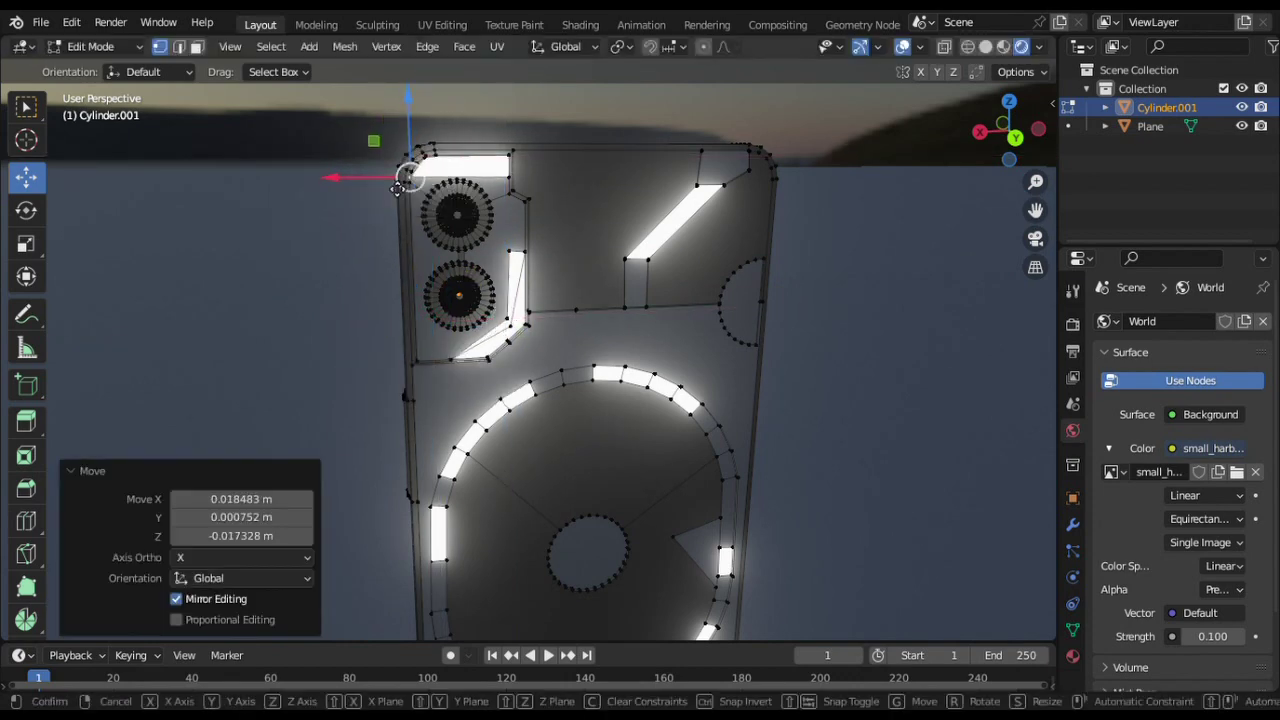
scroll(891, 110, "down", 2)
scroll(891, 110, "down", 2)
key("Tab")
mouse_move(891, 110)
middle_mouse_down()
mouse_move(870, 130)
mouse_move(926, 234)
middle_mouse_up()
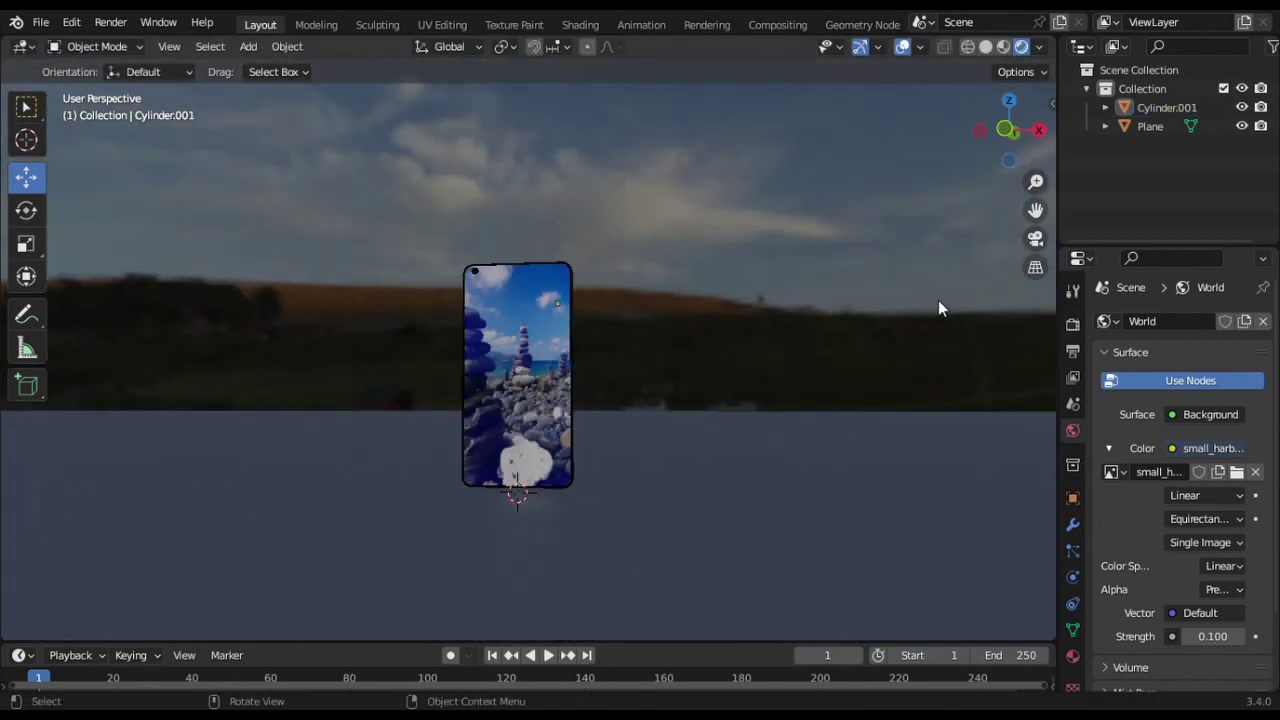
- Add a point light raised high above the phone with 10000 W power
left_click(877, 176)
left_click(248, 46)
mouse_move(274, 300)
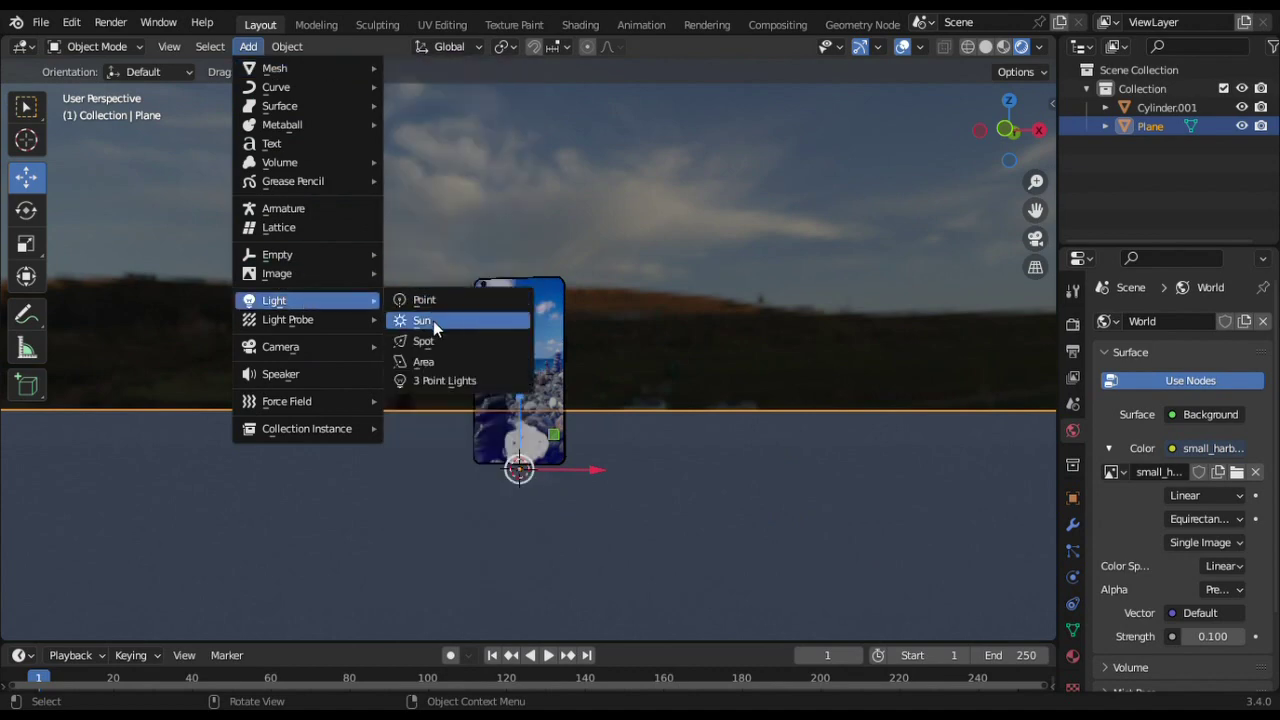
left_click(432, 300)
left_click_drag(519, 400, 519, 140)
left_click(1073, 577)
double_click(1205, 450)
type("10000")
key("Return")
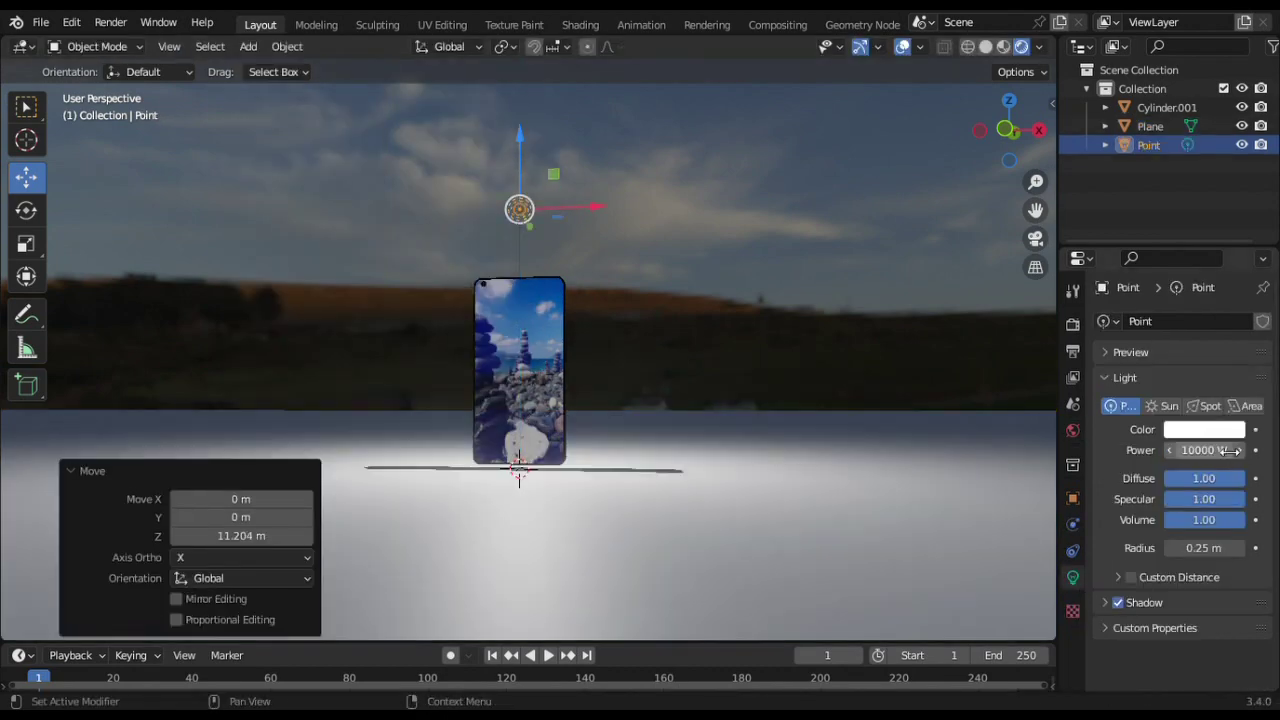
- Widen the point light's radius while orbiting around the lit phone
left_click_drag(1009, 130, 960, 135)
mouse_move(1203, 548)
left_mouse_down()
mouse_move(1240, 548)
mouse_move(1107, 556)
left_mouse_up()
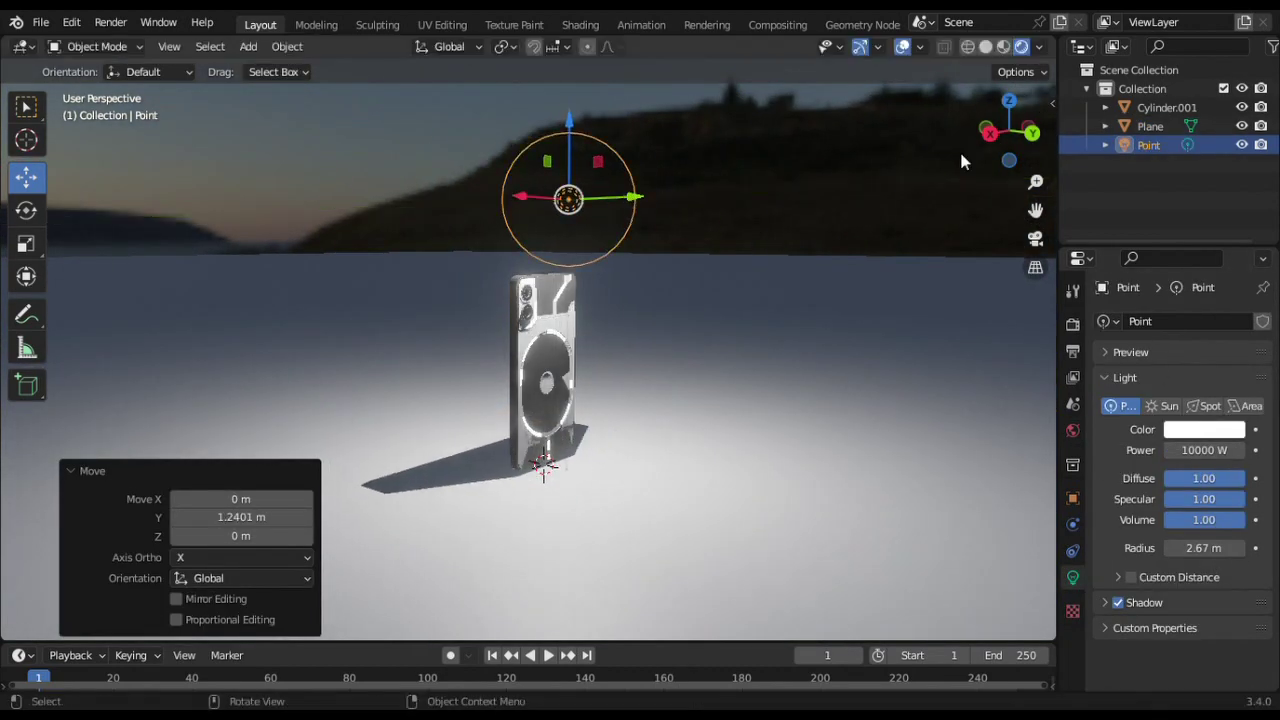
left_click_drag(1203, 548, 1245, 548)
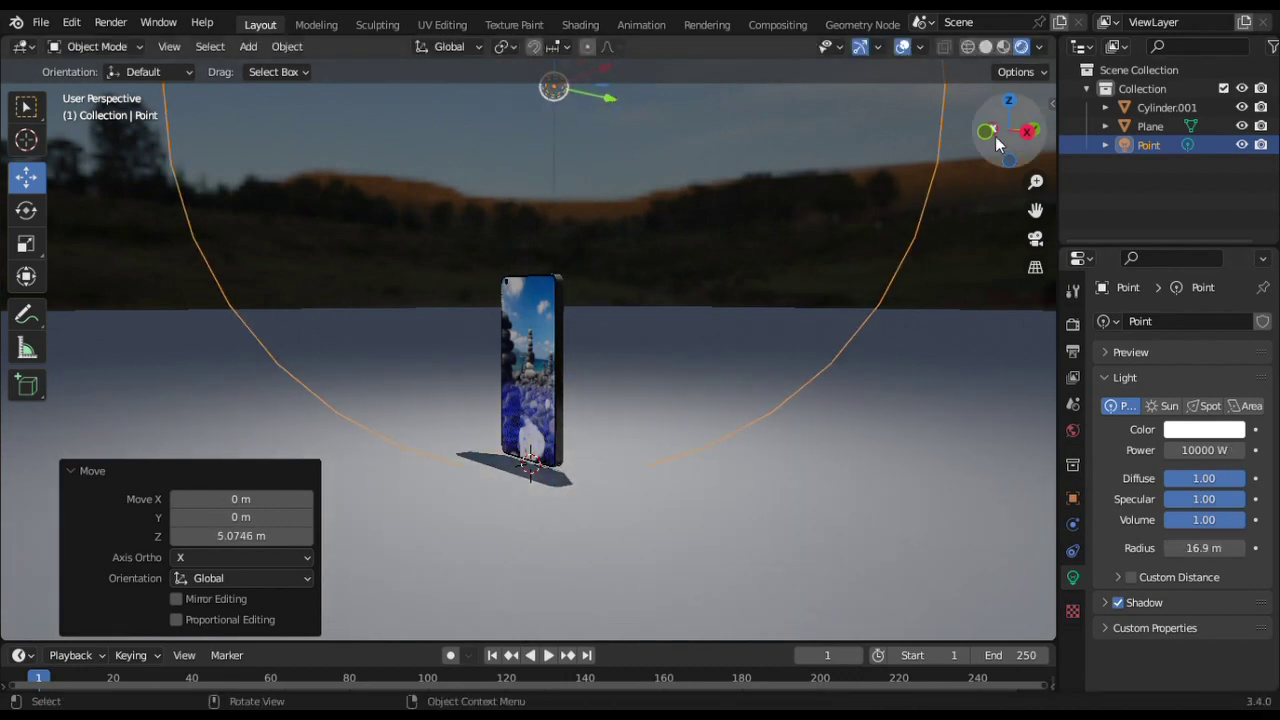
left_click_drag(1009, 130, 1030, 135)
left_click_drag(1035, 210, 1035, 210)
key("KP_1")
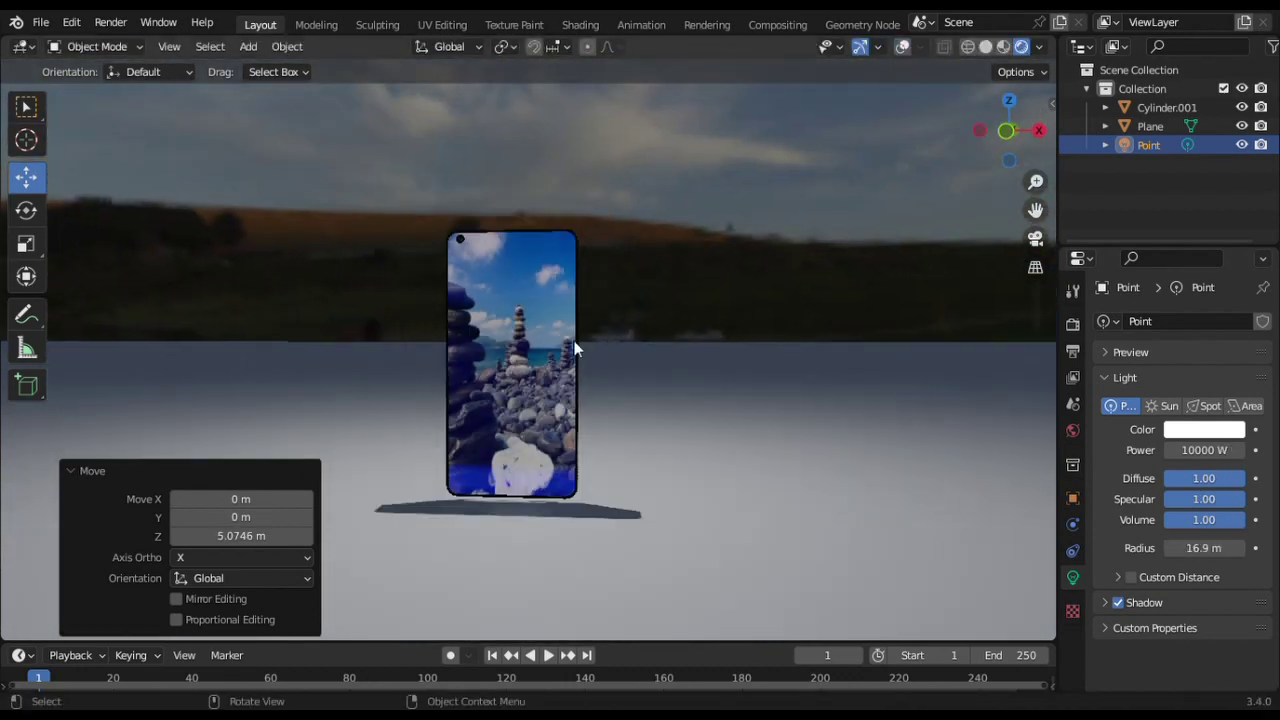
- Raise the phone vertically along the Z axis
left_click(560, 300)
key("g")
key("z")
left_click(566, 241)
- Duplicate the phone along X, turn the copy 180° on Z and place it beside the original
key("shift+d")
key("x")
left_click(690, 290)
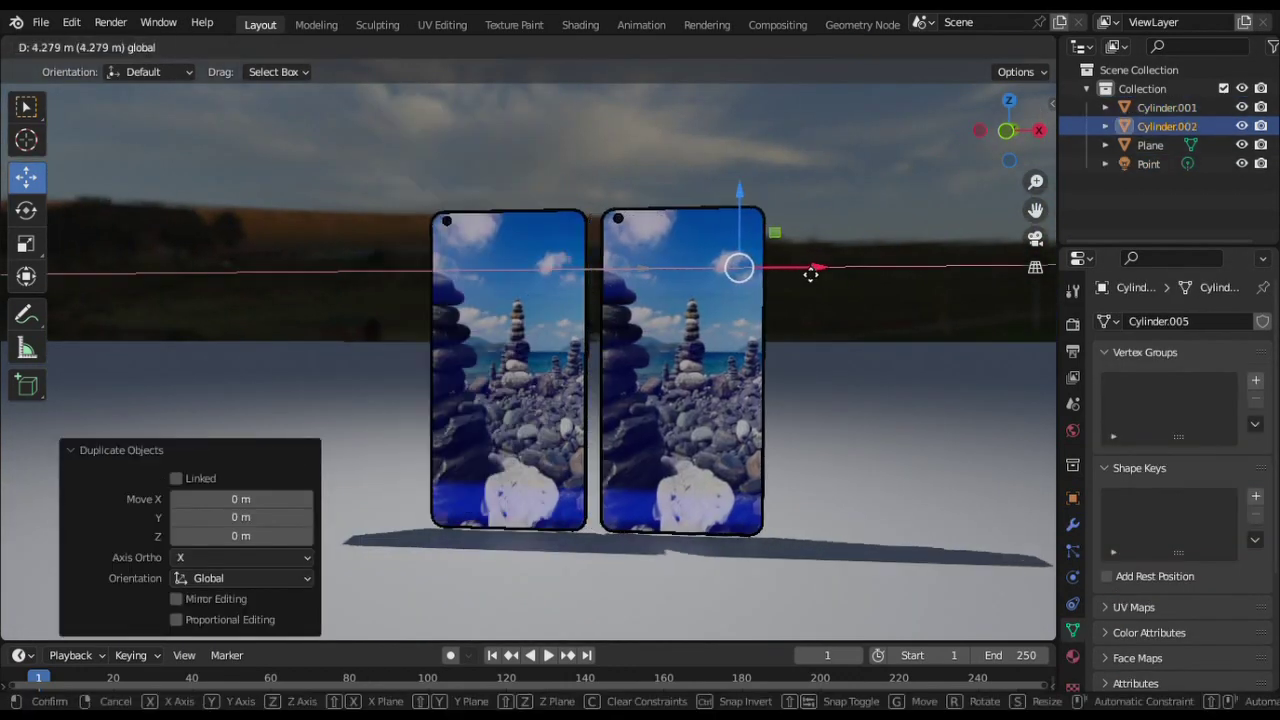
middle_click_drag(690, 290, 560, 320)
left_click(26, 210)
left_click_drag(790, 300, 293, 516)
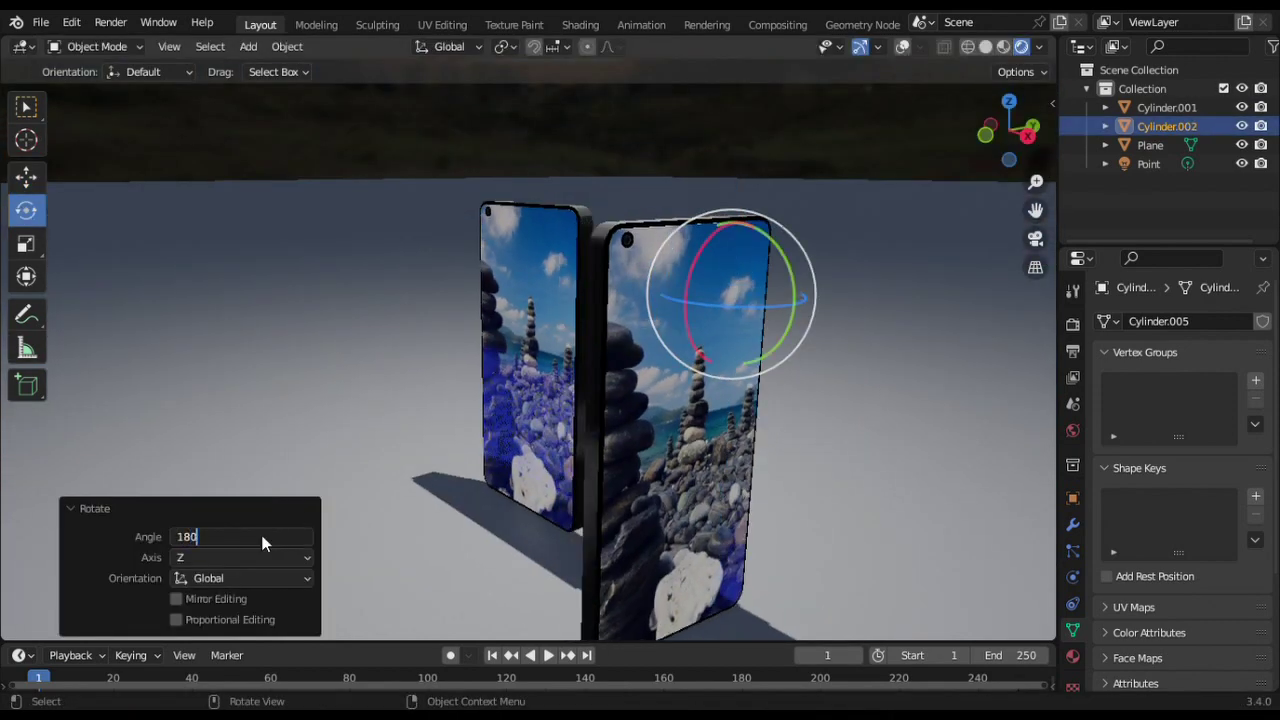
key("Return")
middle_click_drag(263, 543, 500, 400)
left_click(26, 176)
left_click_drag(620, 229, 560, 229)
- Duplicate the point light along Y so two lights cover the floor
middle_click_drag(560, 229, 520, 240)
key("KP_3")
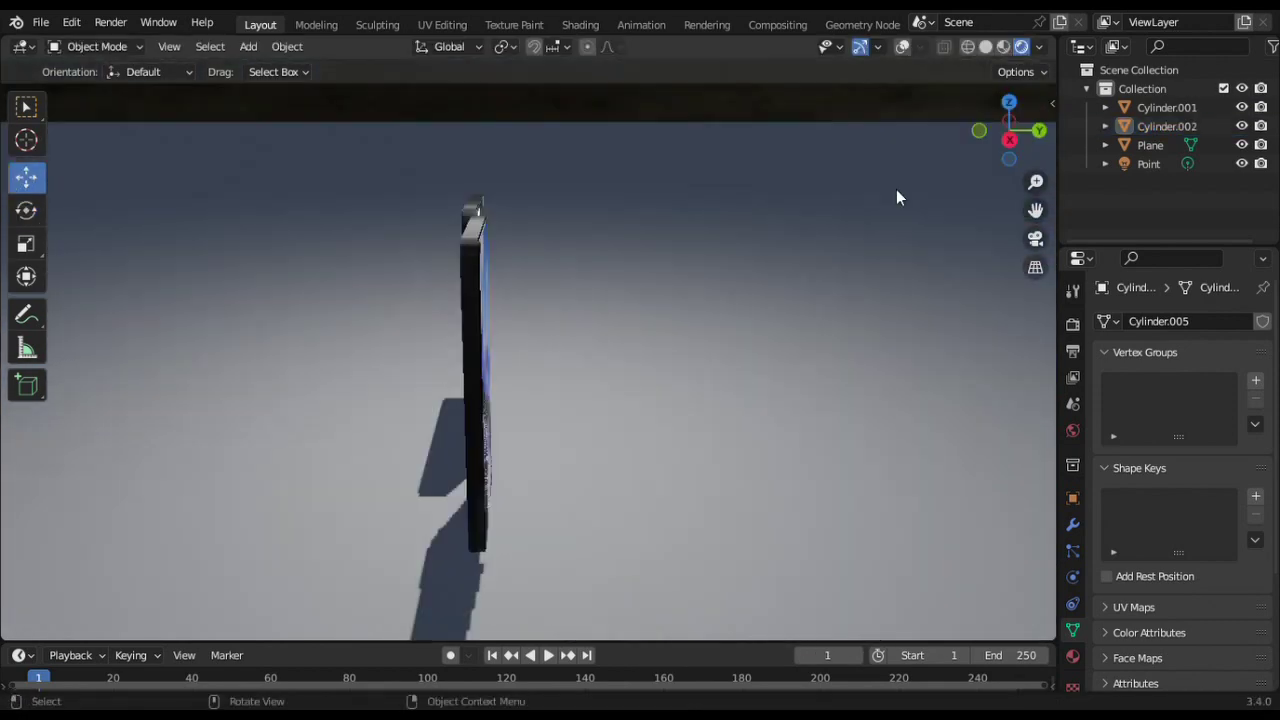
left_click(447, 139)
key("shift+d")
key("y")
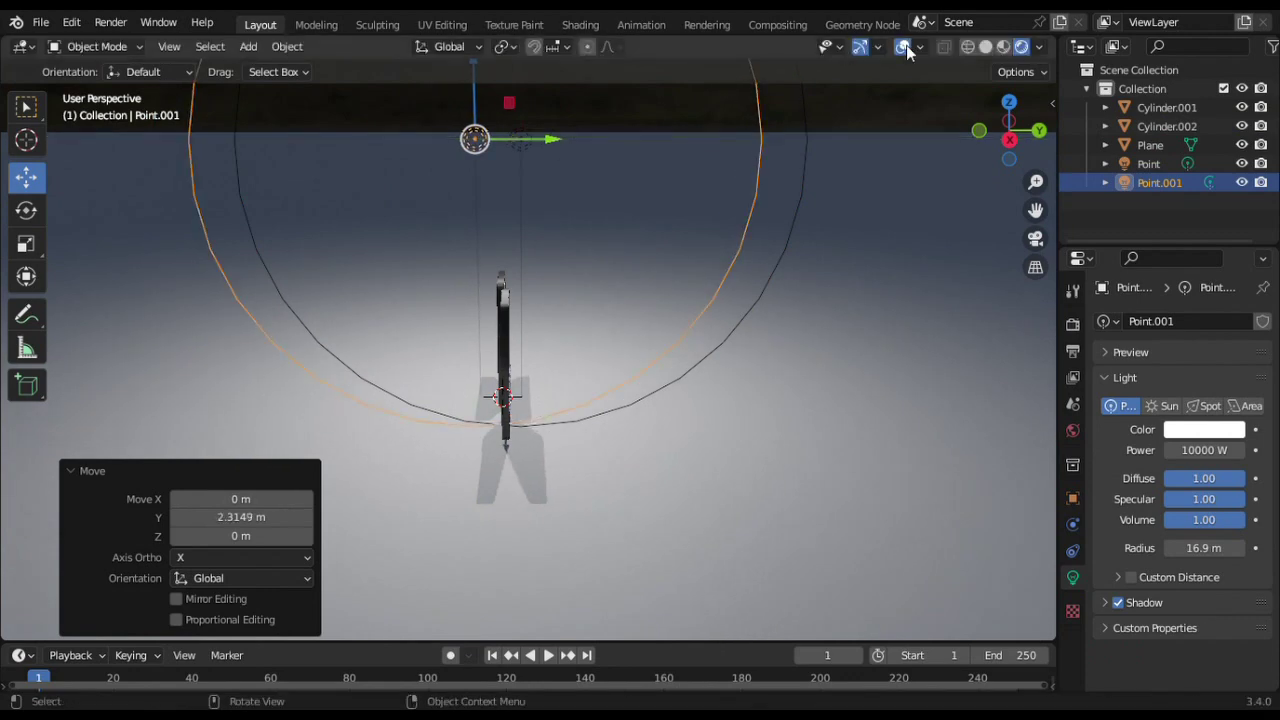
left_click(902, 46)
middle_click_drag(902, 46, 700, 300)
- Inspect both phones from front, top and low views, then select the floor plane
left_click(470, 340)
key("KP_1")
key("KP_7")
left_click_drag(505, 385, 517, 349)
left_click(800, 323)
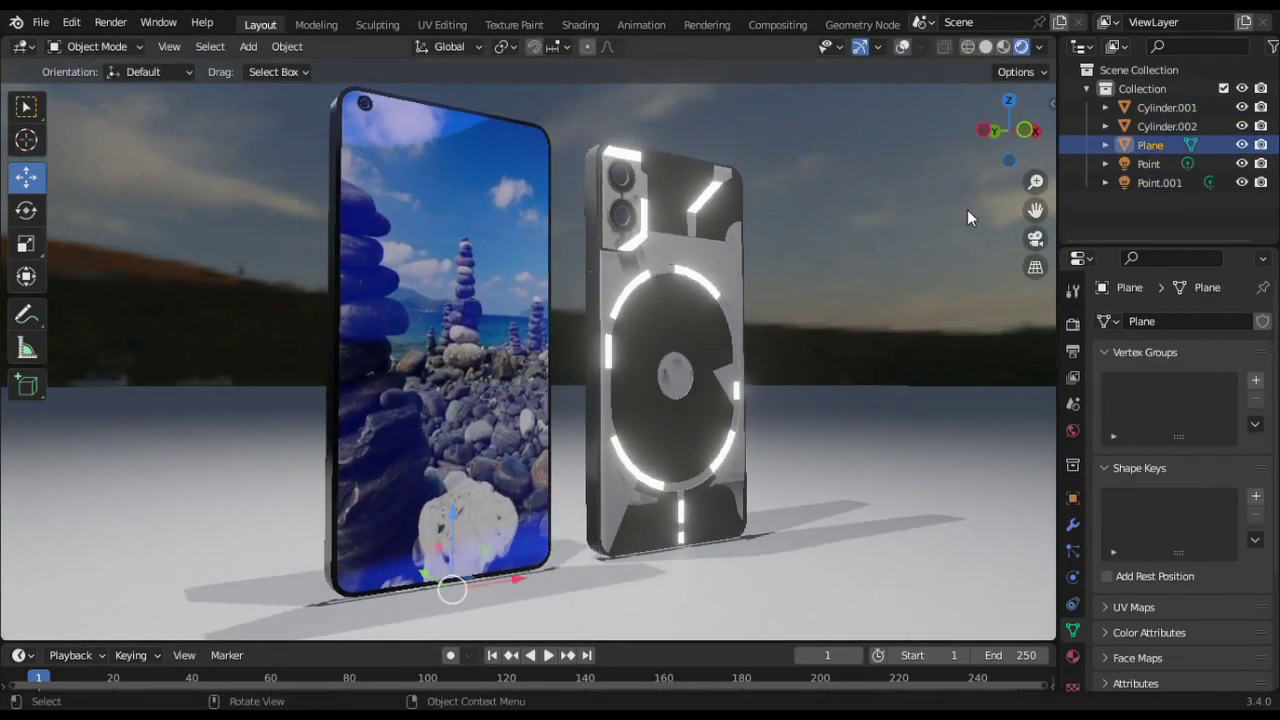